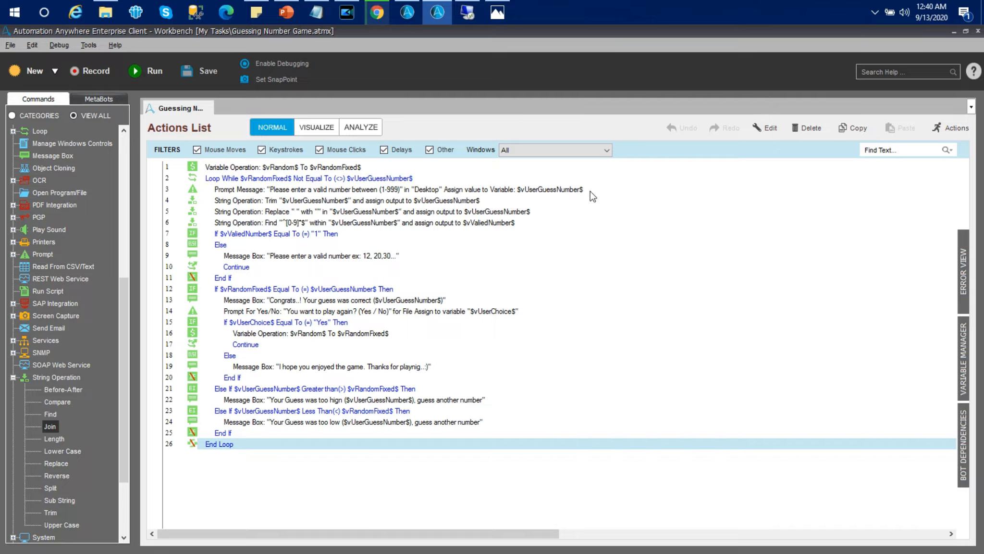
- Open the Migration page under Administration in the Control Room
{"action": "left_click", "coordinate": [955, 31]}
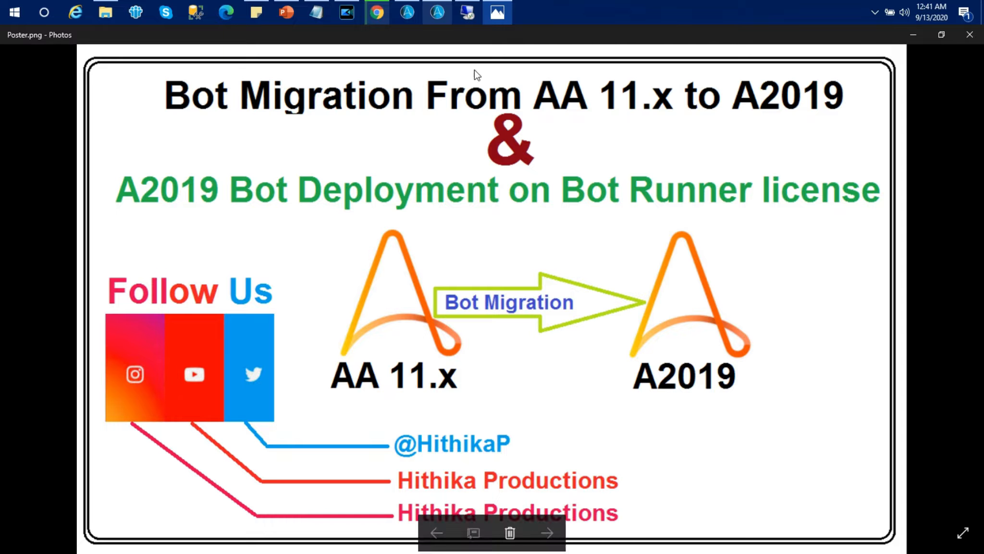
{"action": "left_click", "coordinate": [379, 18]}
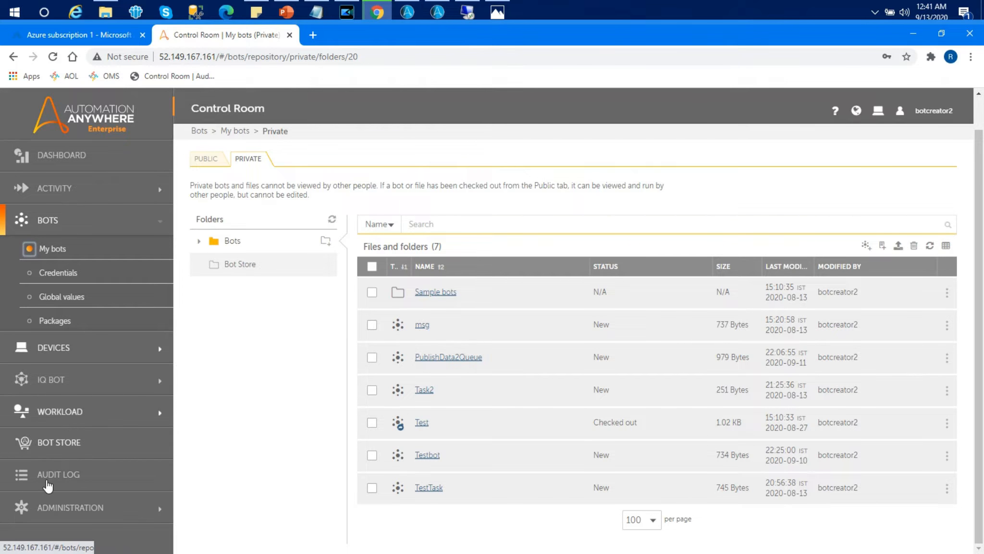
{"action": "left_click", "coordinate": [60, 508]}
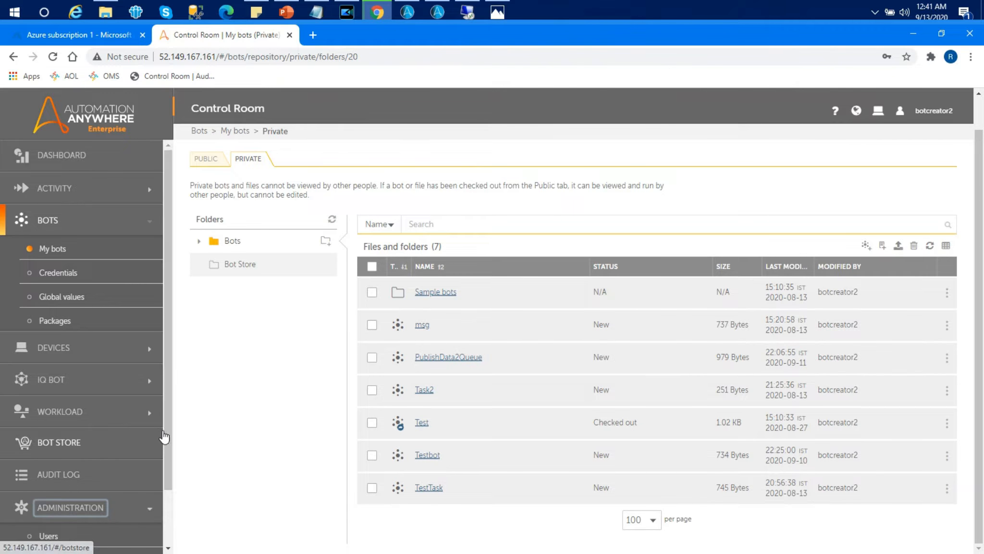
{"action": "left_click_drag", "start_coordinate": [162, 431], "coordinate": [166, 494]}
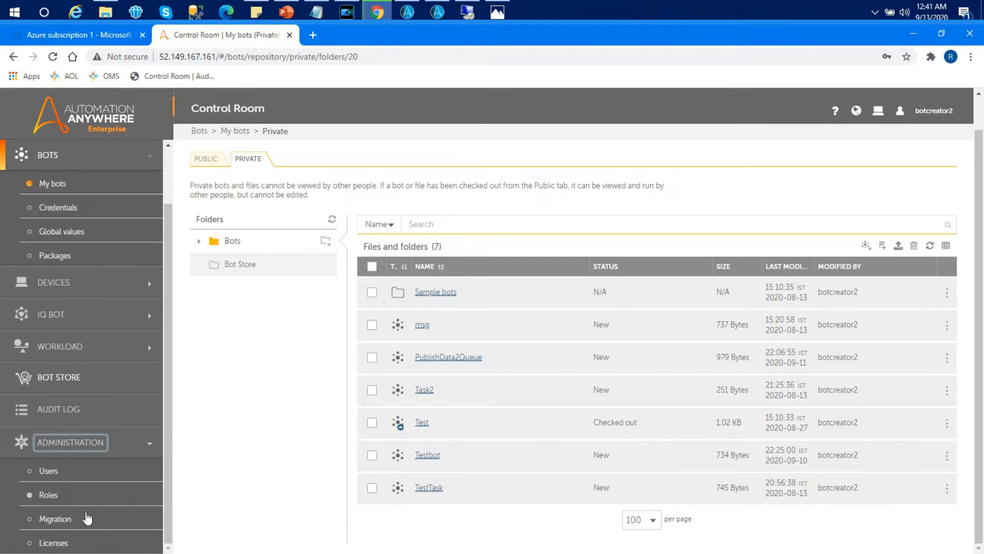
{"action": "left_click", "coordinate": [54, 521]}
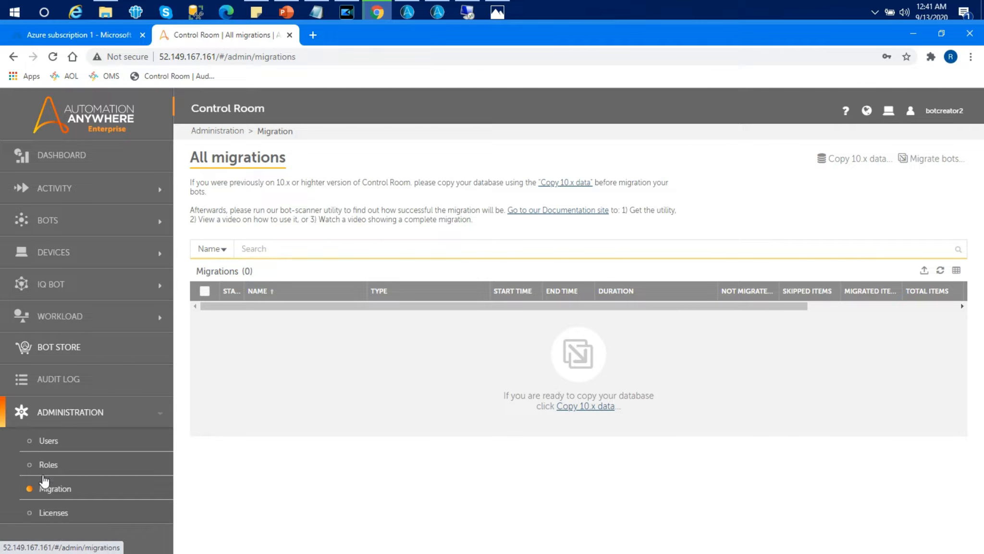
{"action": "left_click", "coordinate": [106, 10]}
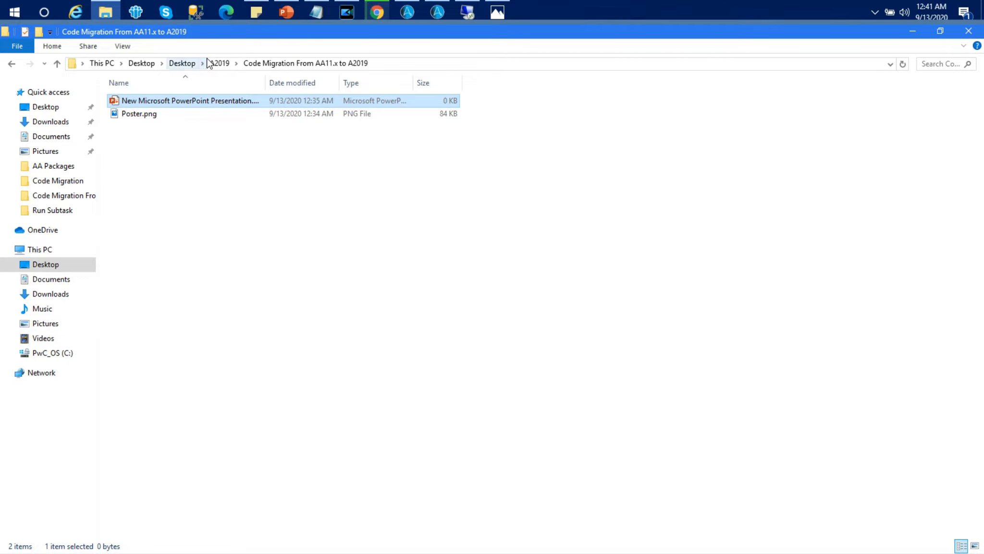
{"action": "key", "text": "super+d"}
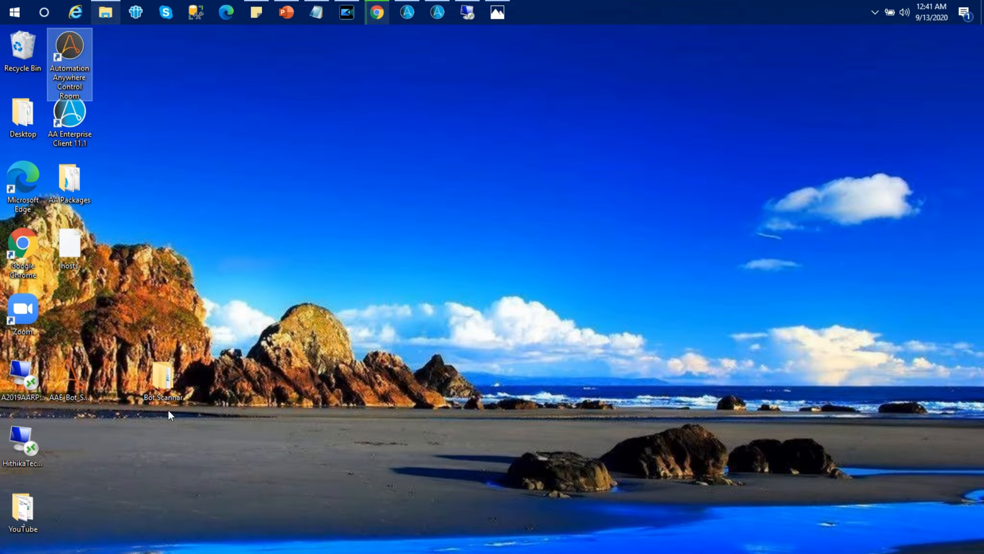
{"action": "double_click", "coordinate": [162, 379]}
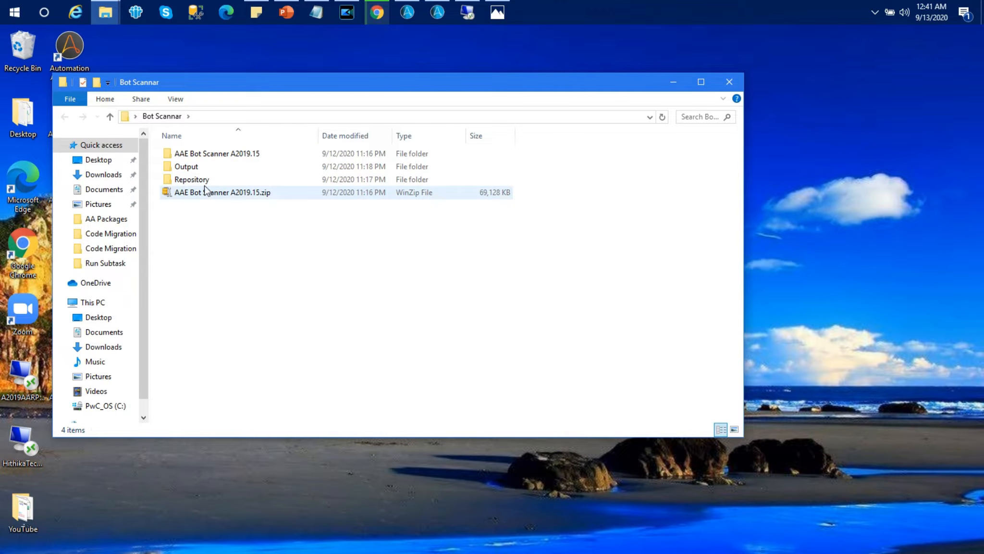
{"action": "double_click", "coordinate": [239, 154]}
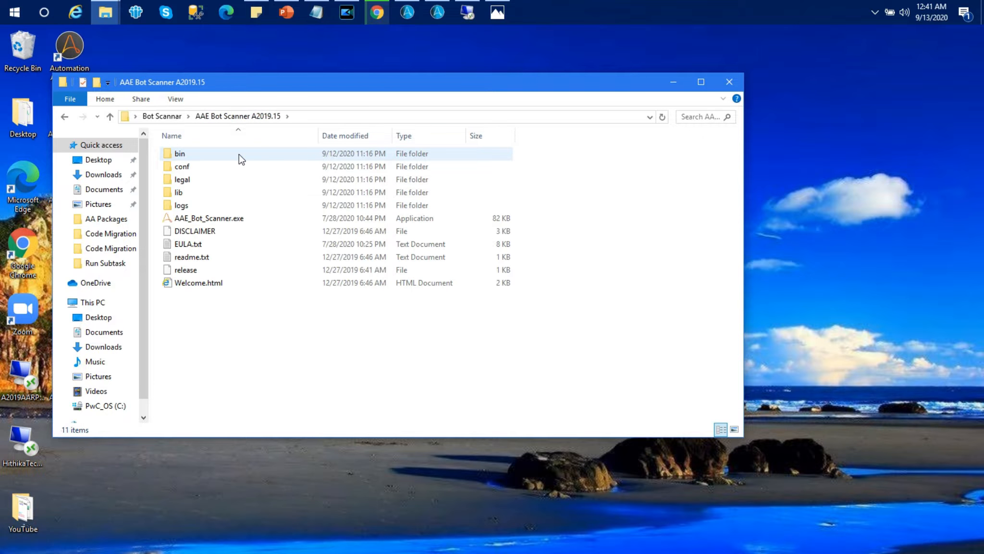
{"action": "double_click", "coordinate": [235, 219]}
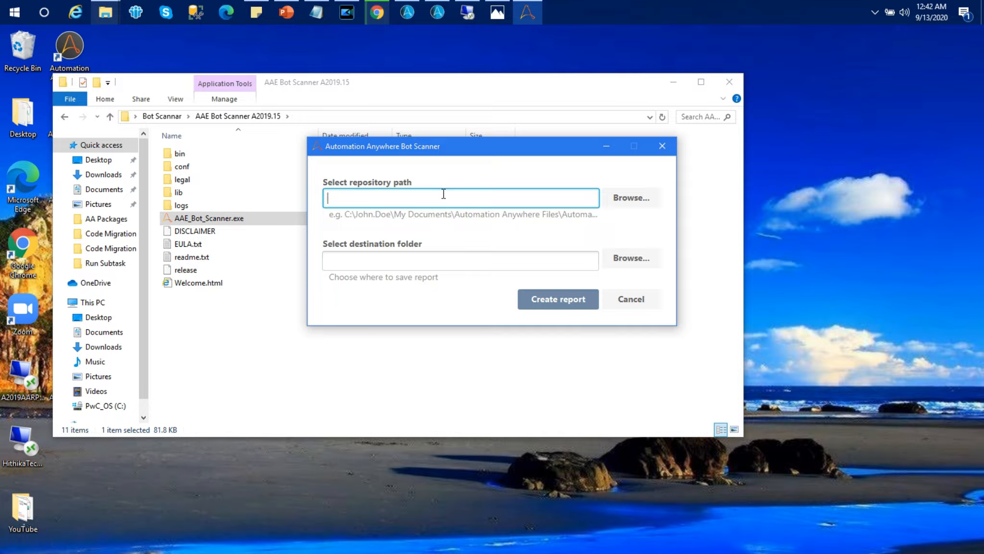
{"action": "left_click", "coordinate": [637, 306]}
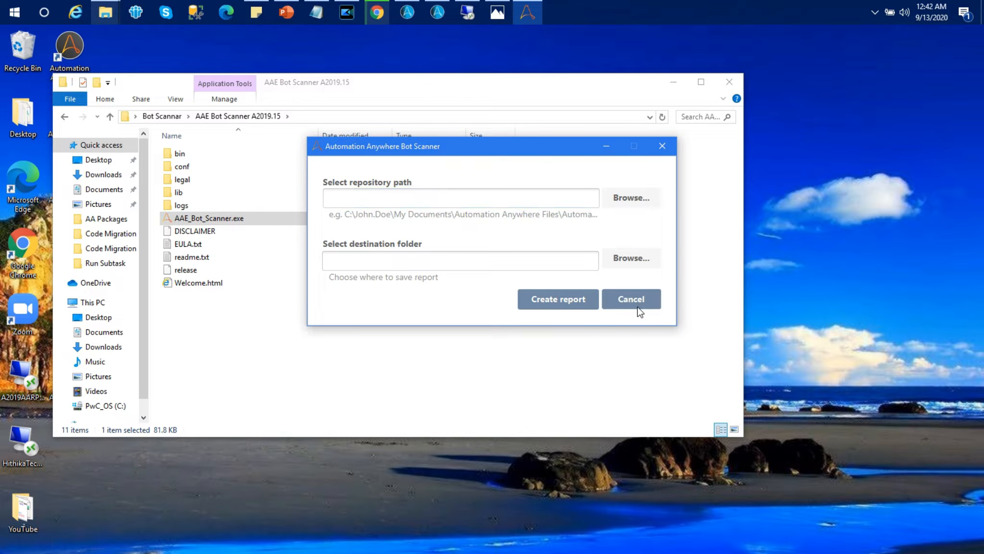
{"action": "left_click", "coordinate": [673, 82]}
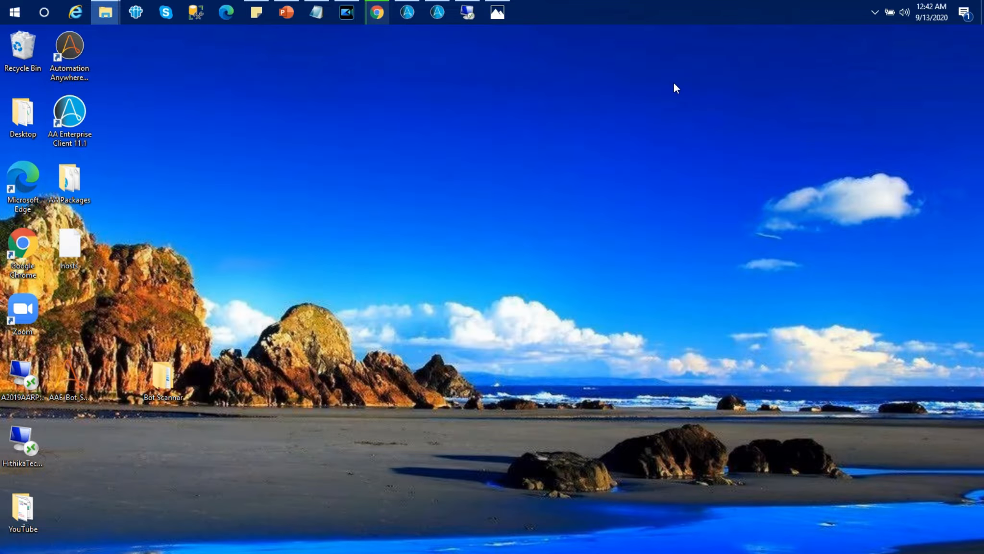
- Create a new task bot named A11.x to A2019 in My bots and open it for editing
{"action": "left_click", "coordinate": [377, 15]}
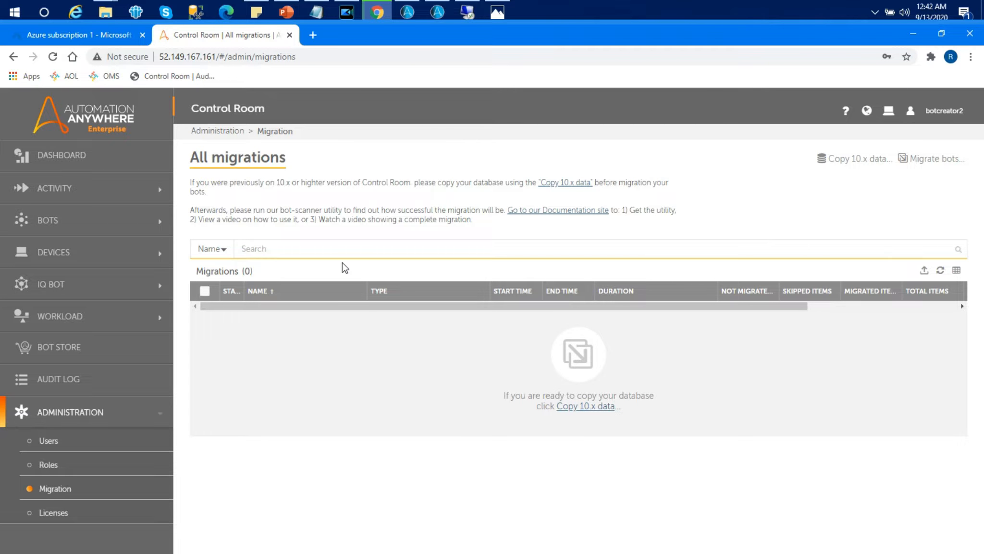
{"action": "left_click", "coordinate": [95, 226]}
{"action": "left_click", "coordinate": [56, 250]}
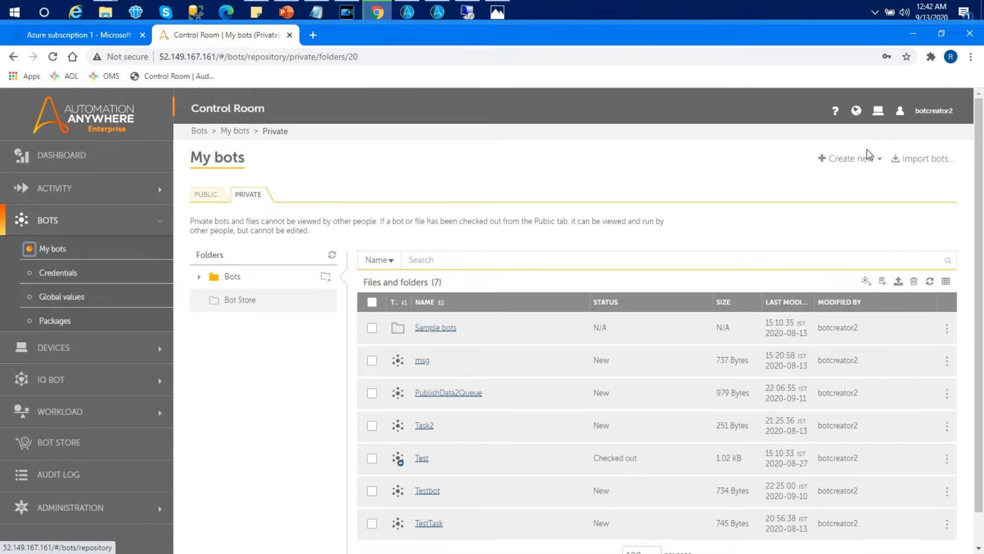
{"action": "left_click", "coordinate": [856, 159]}
{"action": "left_click", "coordinate": [786, 184]}
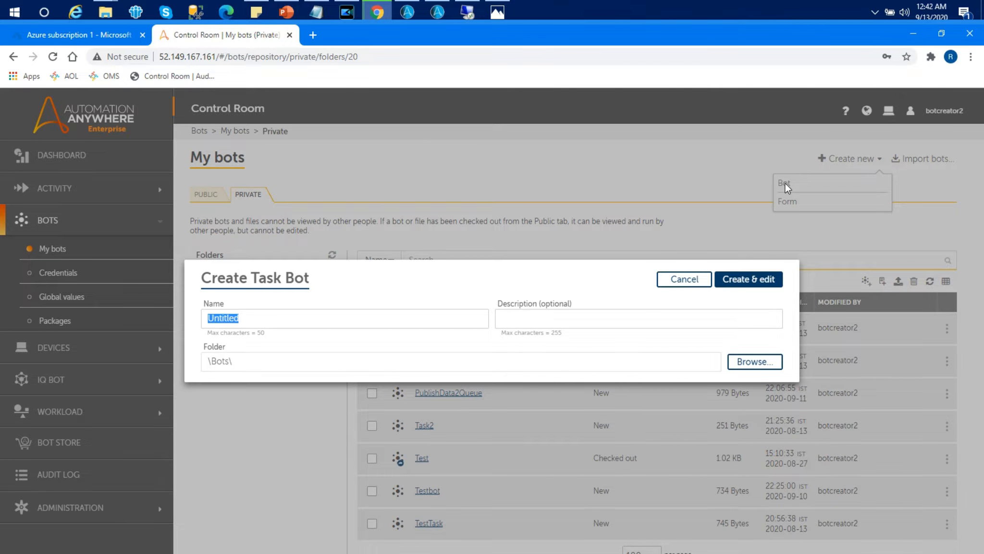
{"action": "type", "text": "A11.x to A2019"}
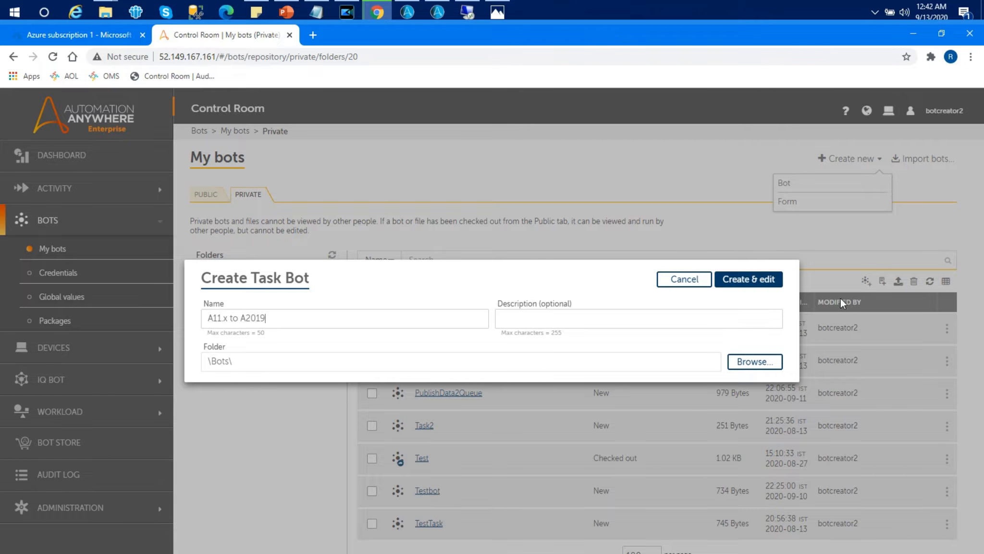
{"action": "left_click", "coordinate": [760, 277]}
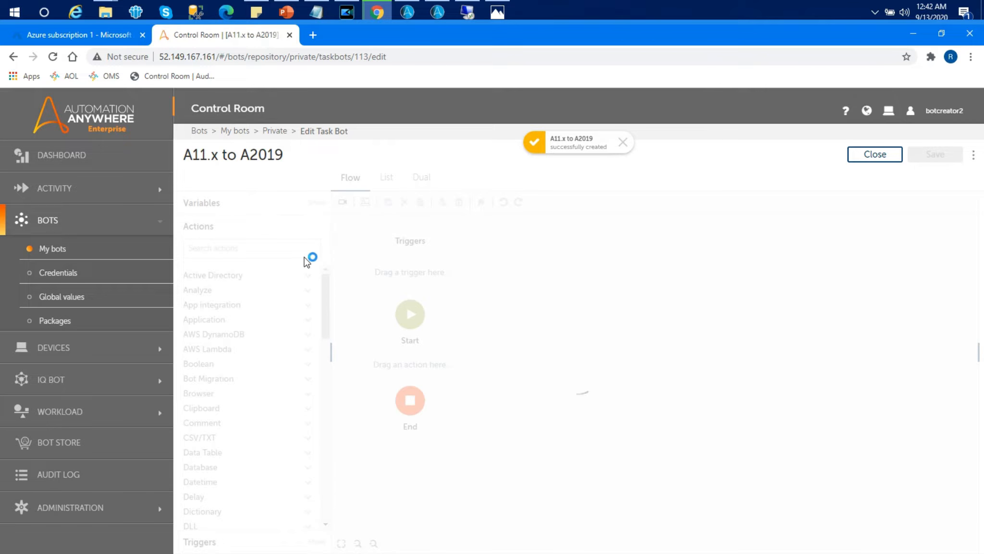
- Add the Bot Migration: Migrate bot action to the flow between Start and End
{"action": "left_click", "coordinate": [261, 248]}
{"action": "type", "text": "mi"}
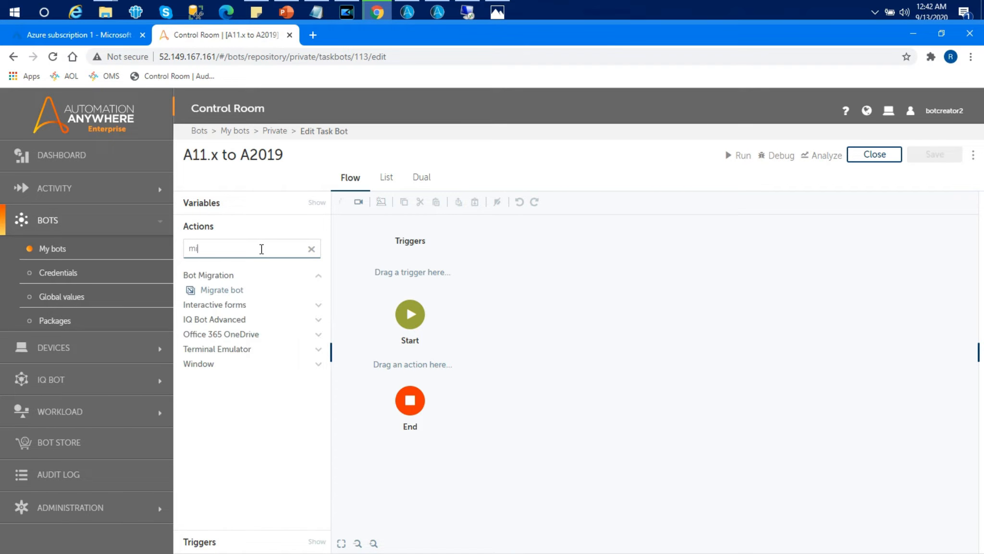
{"action": "left_click_drag", "start_coordinate": [221, 290], "coordinate": [432, 370]}
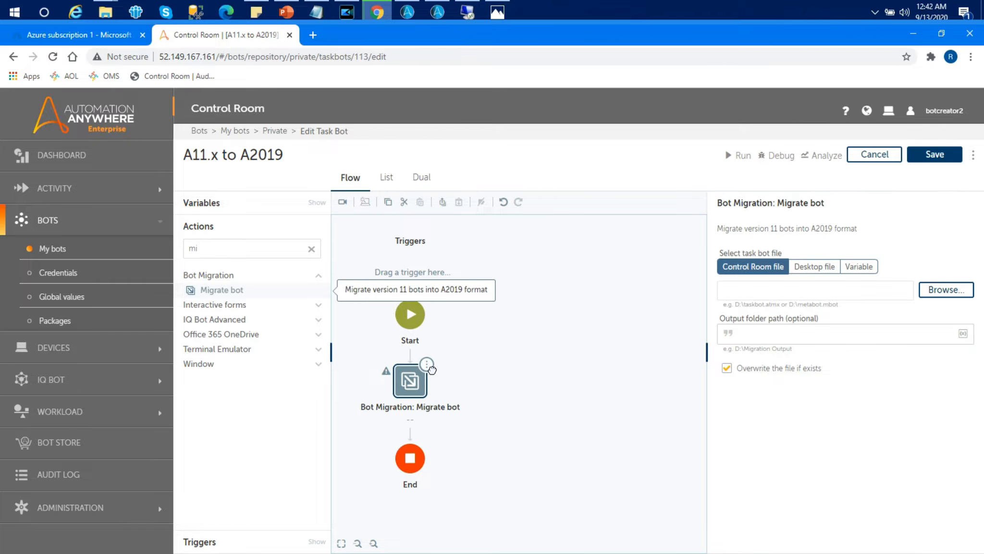
- Set the task bot source to the desktop file Guessing Number Game.atmx in Documents\Automation Anywhere Files\Automation Anywhere\My Tasks
{"action": "left_click", "coordinate": [829, 272]}
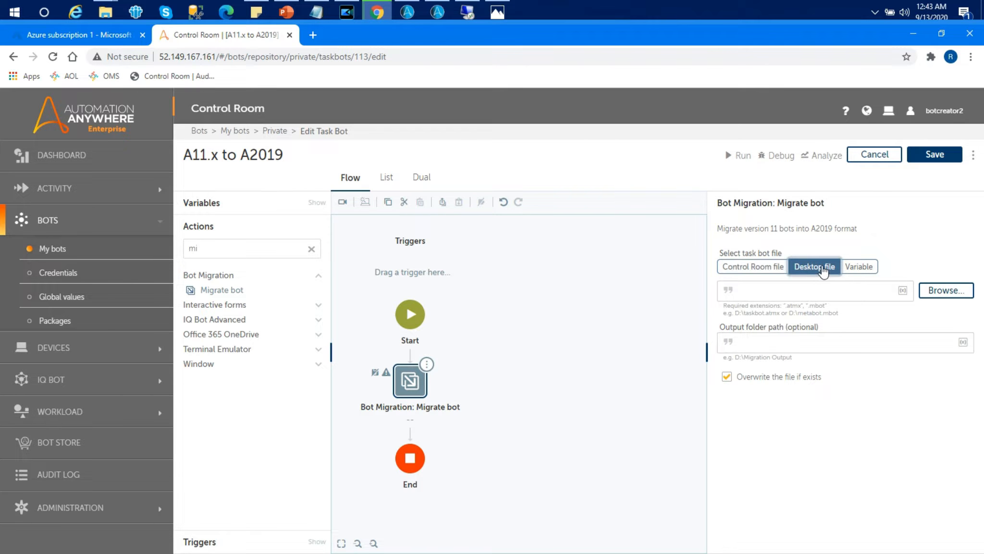
{"action": "left_click", "coordinate": [934, 292]}
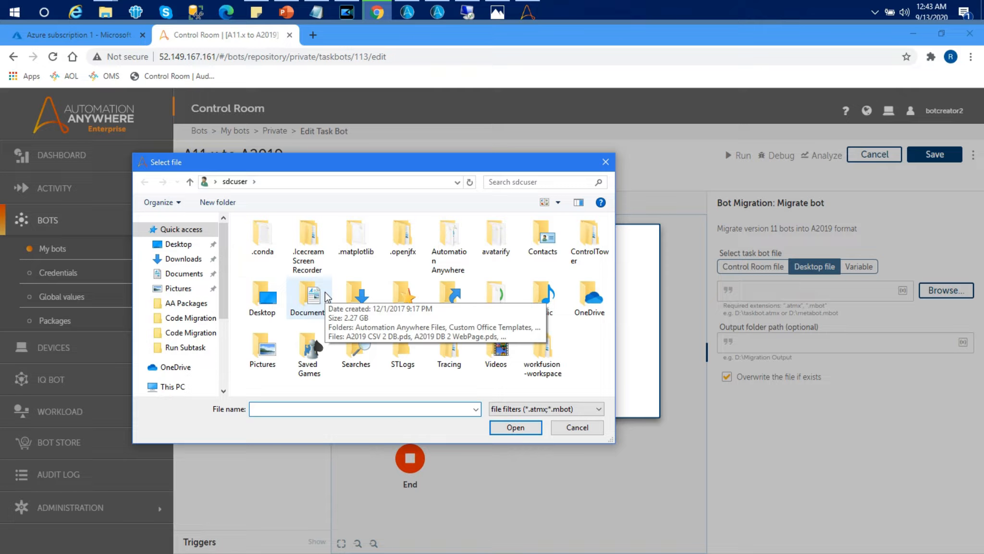
{"action": "left_click", "coordinate": [190, 273]}
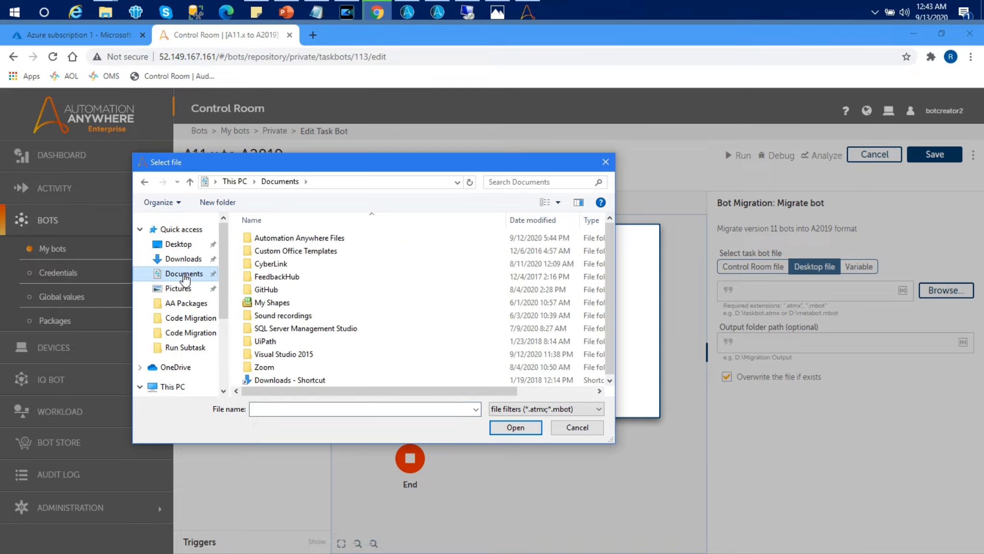
{"action": "double_click", "coordinate": [348, 239]}
{"action": "double_click", "coordinate": [307, 240]}
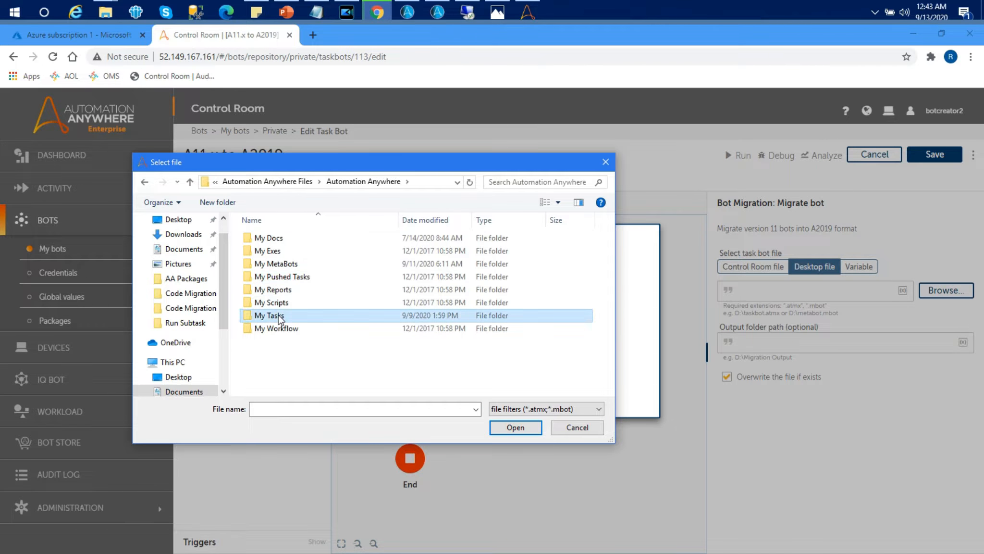
{"action": "double_click", "coordinate": [279, 316]}
{"action": "left_click", "coordinate": [335, 277]}
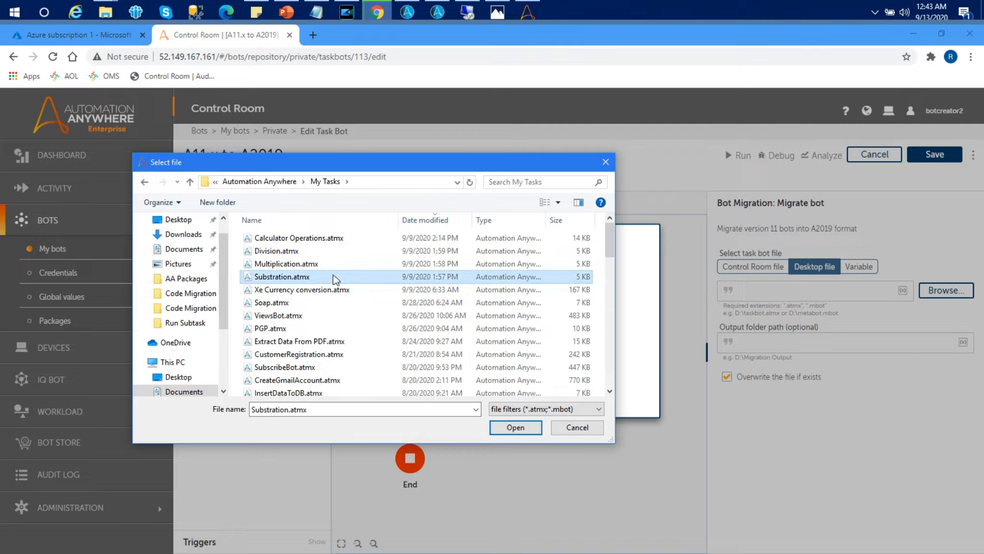
{"action": "scroll", "coordinate": [335, 278], "scroll_direction": "down", "scroll_amount": 5}
{"action": "left_click", "coordinate": [334, 236]}
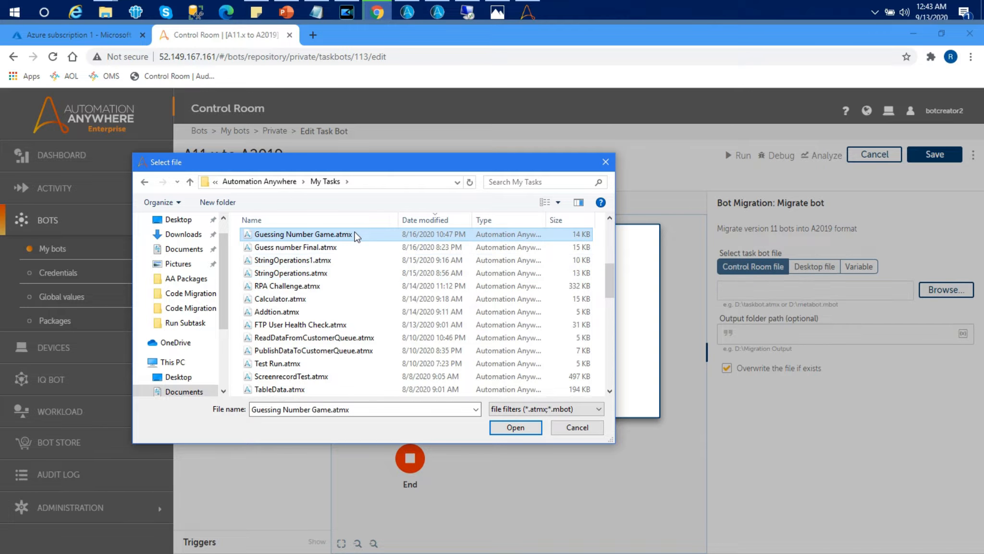
{"action": "left_click", "coordinate": [527, 427]}
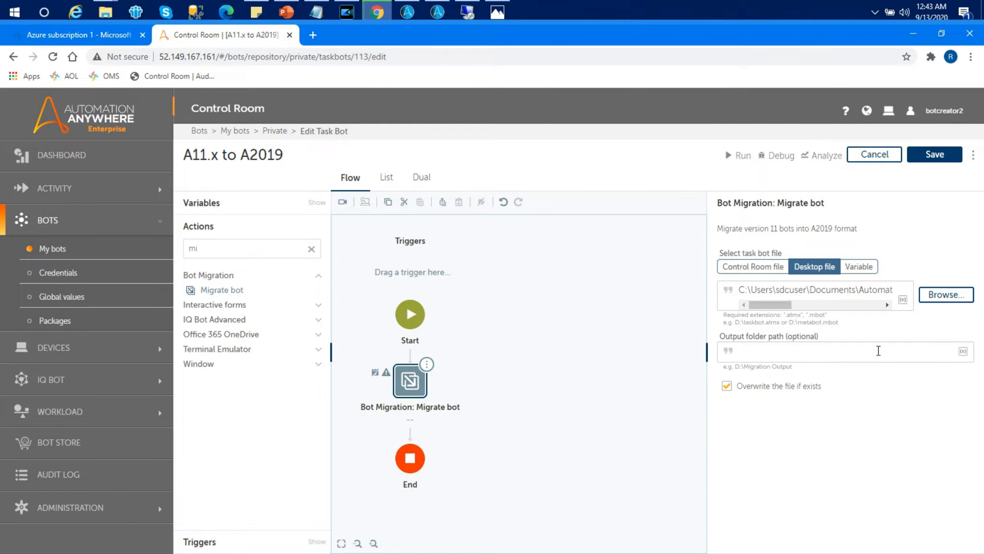
- Set the output folder path to C:\Users\sdcuser\Desktop\Bot Scannar\Output\ using the Output folder's copied path
{"action": "left_click", "coordinate": [863, 351]}
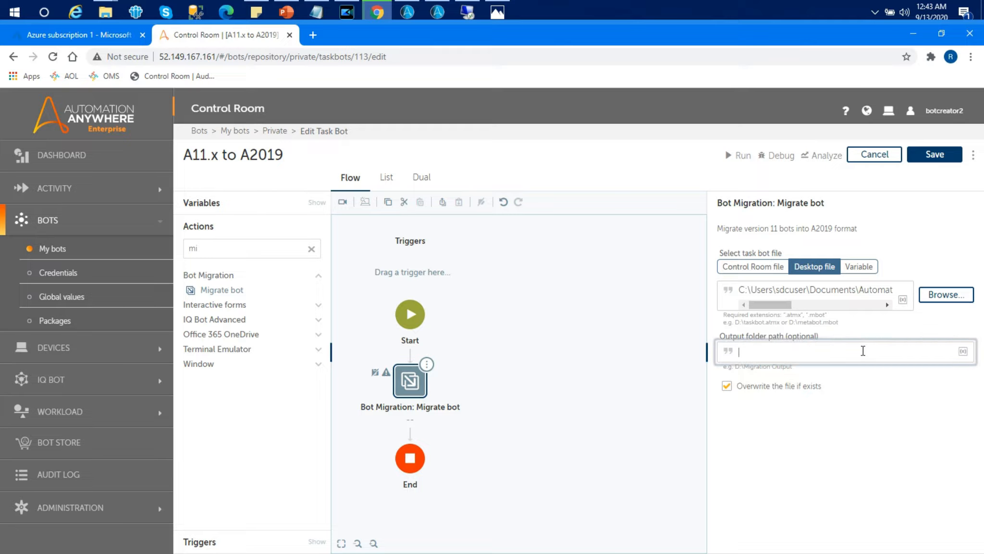
{"action": "key", "text": "super+d"}
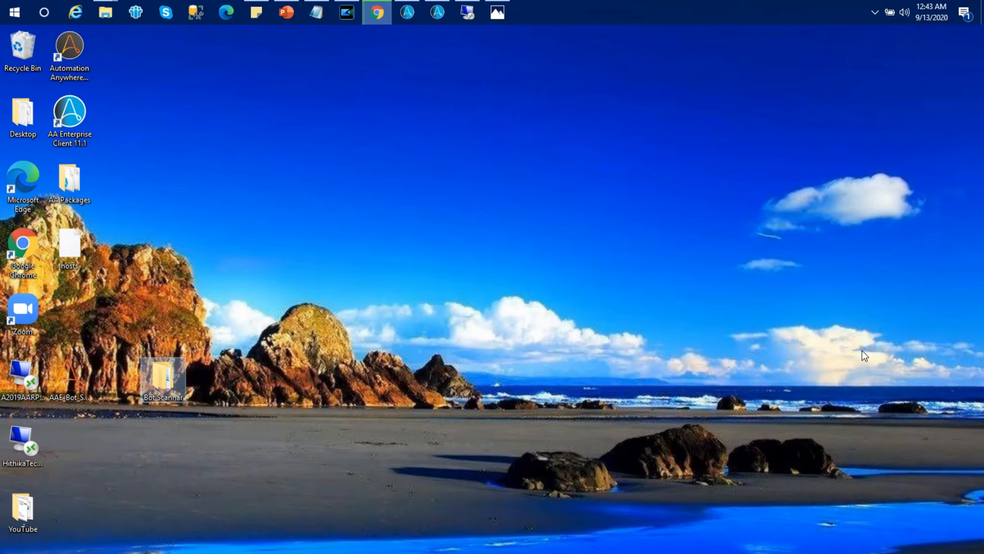
{"action": "double_click", "coordinate": [167, 387]}
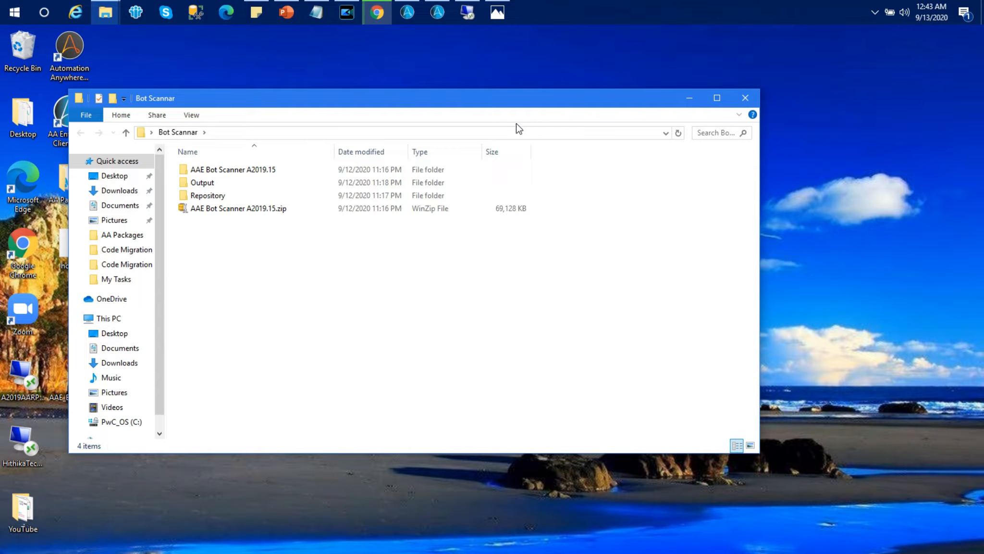
{"action": "left_click", "coordinate": [217, 185]}
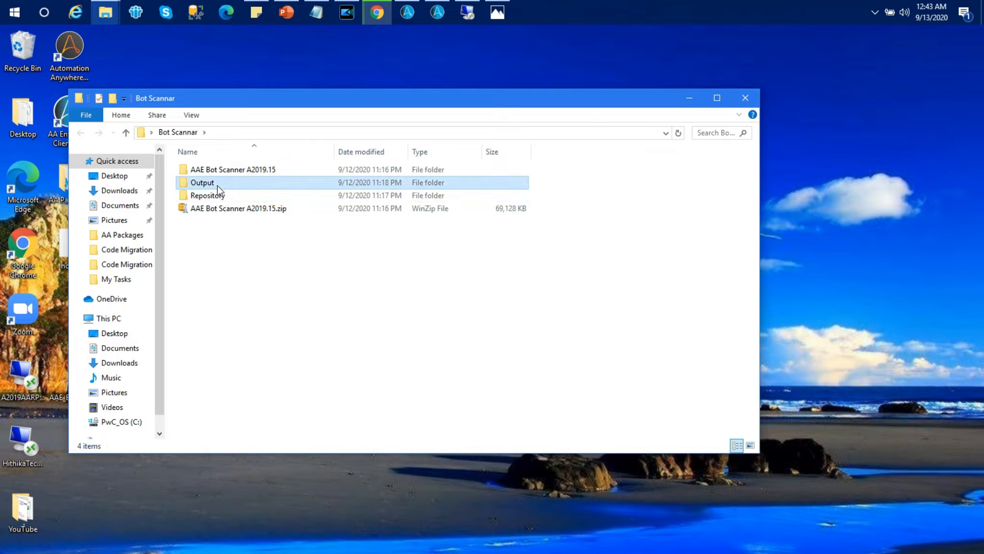
{"action": "double_click", "coordinate": [217, 186]}
{"action": "left_click", "coordinate": [403, 131]}
{"action": "key", "text": "ctrl+c"}
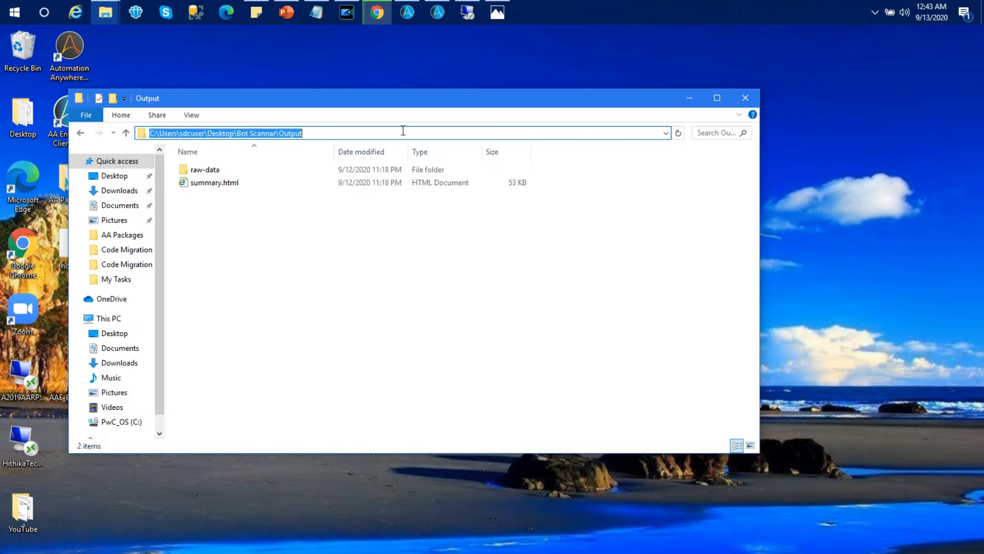
{"action": "key", "text": "alt+Tab"}
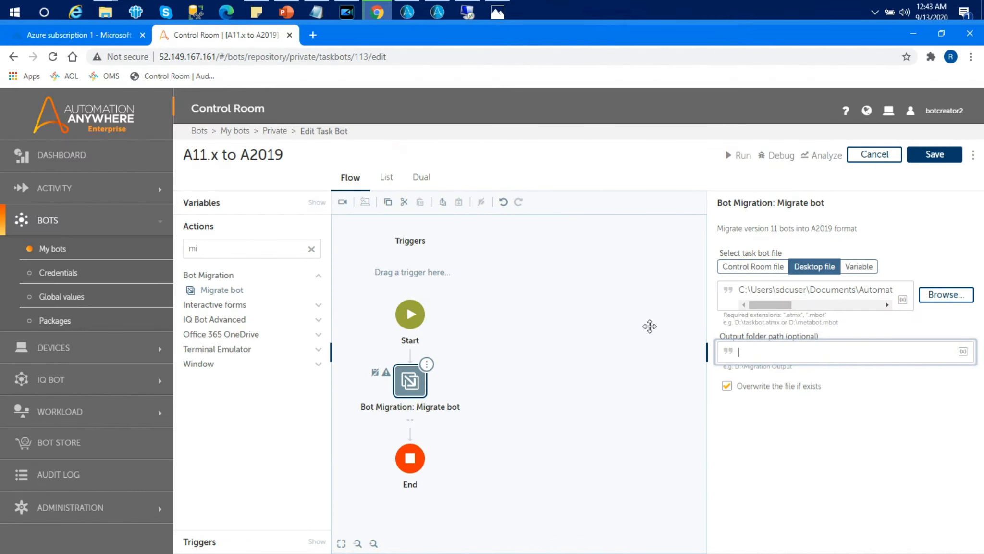
{"action": "left_click", "coordinate": [782, 354]}
{"action": "key", "text": "ctrl+v"}
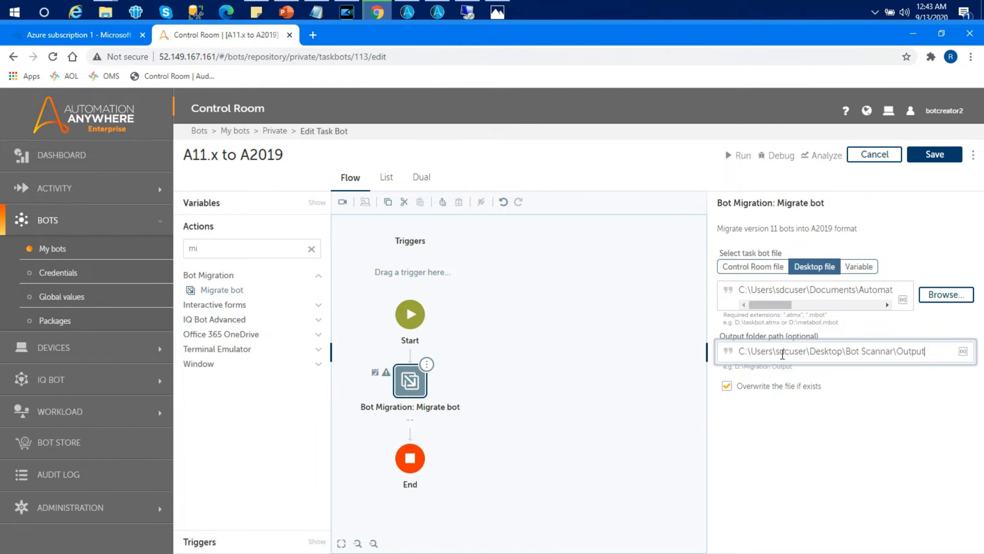
{"action": "type", "text": "\\"}
- Save the bot and return to the My bots list
{"action": "left_click", "coordinate": [944, 158]}
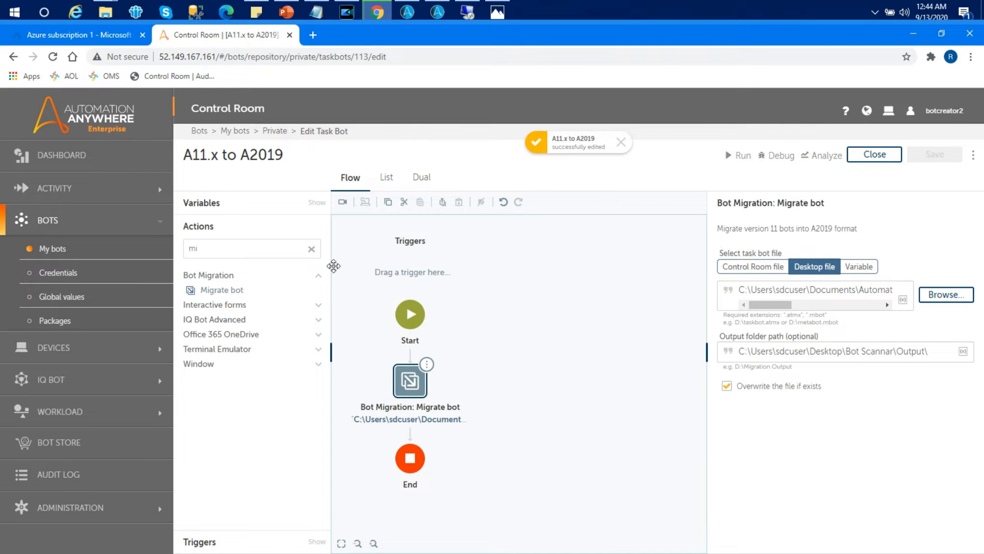
{"action": "left_click", "coordinate": [60, 253]}
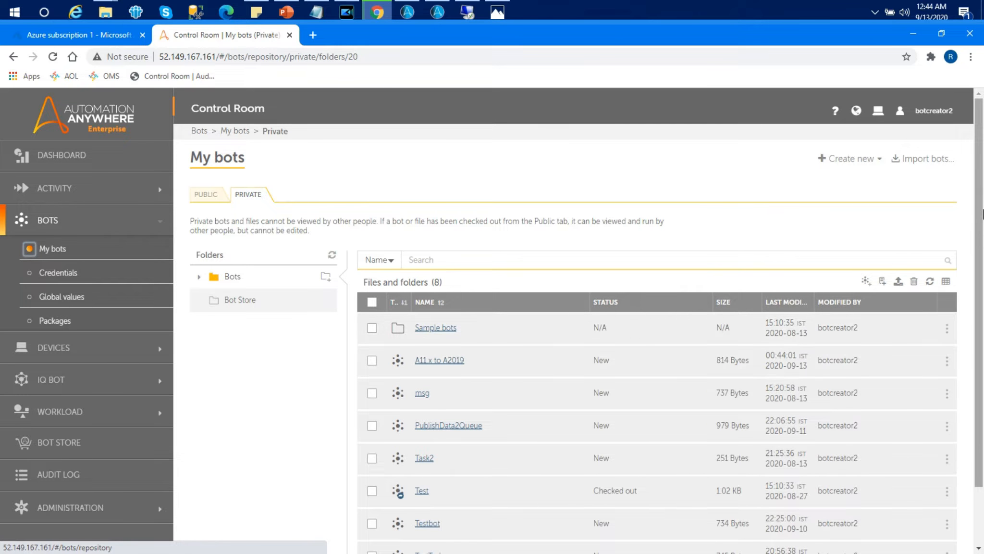
- Open the A11.x to A2019 task bot and run it, closing the completion dialog
{"action": "scroll", "coordinate": [638, 411], "scroll_direction": "down", "scroll_amount": 2}
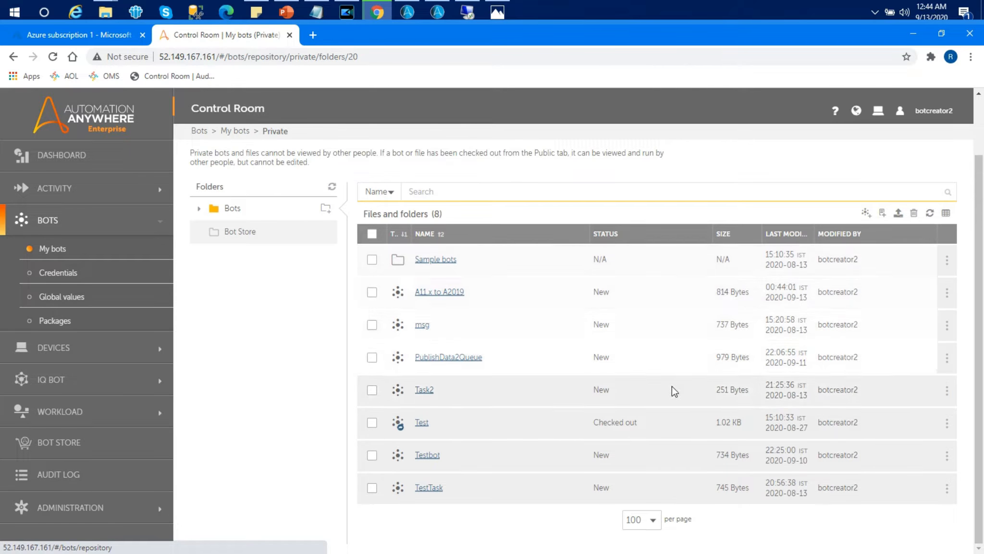
{"action": "left_click_drag", "start_coordinate": [982, 228], "coordinate": [980, 170]}
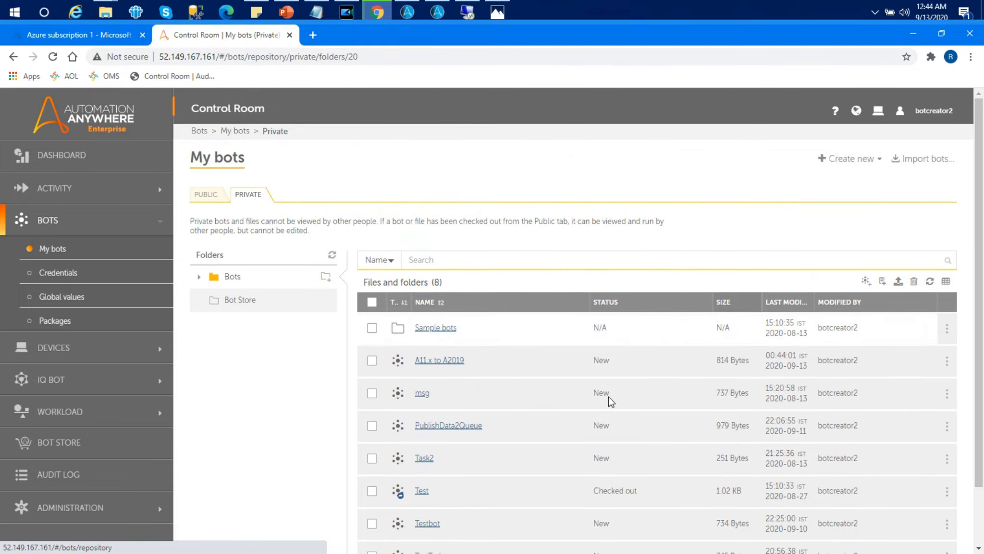
{"action": "left_click", "coordinate": [446, 364]}
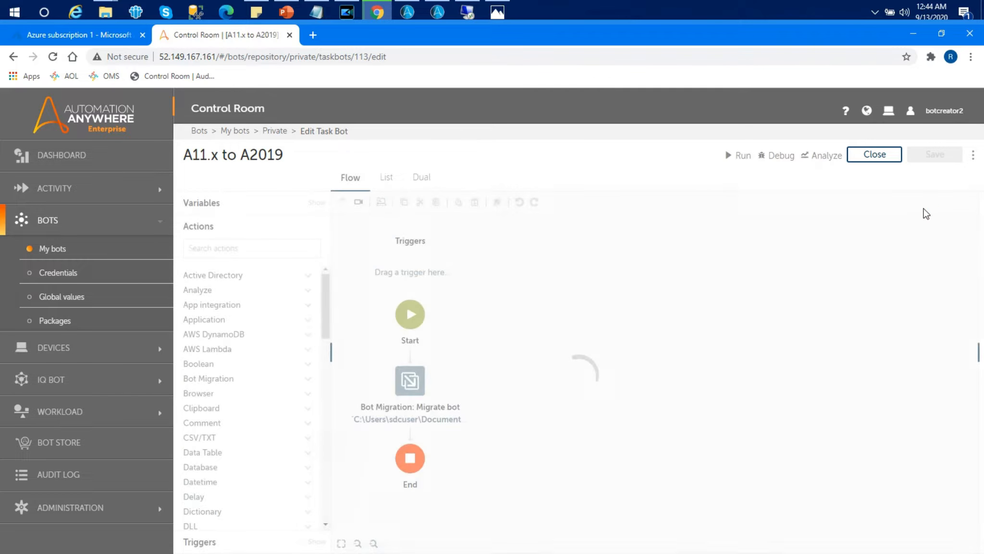
{"action": "left_click", "coordinate": [742, 156]}
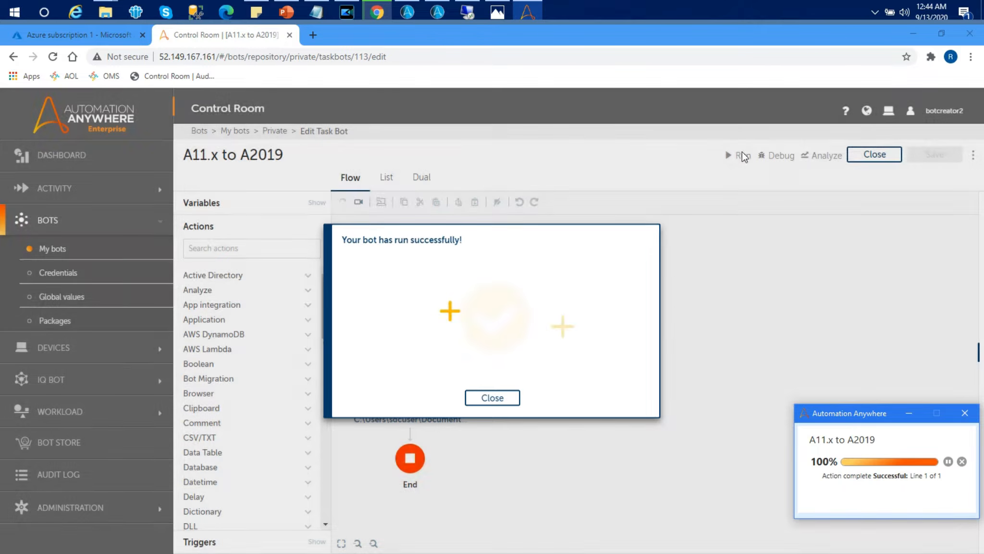
{"action": "left_click", "coordinate": [490, 397]}
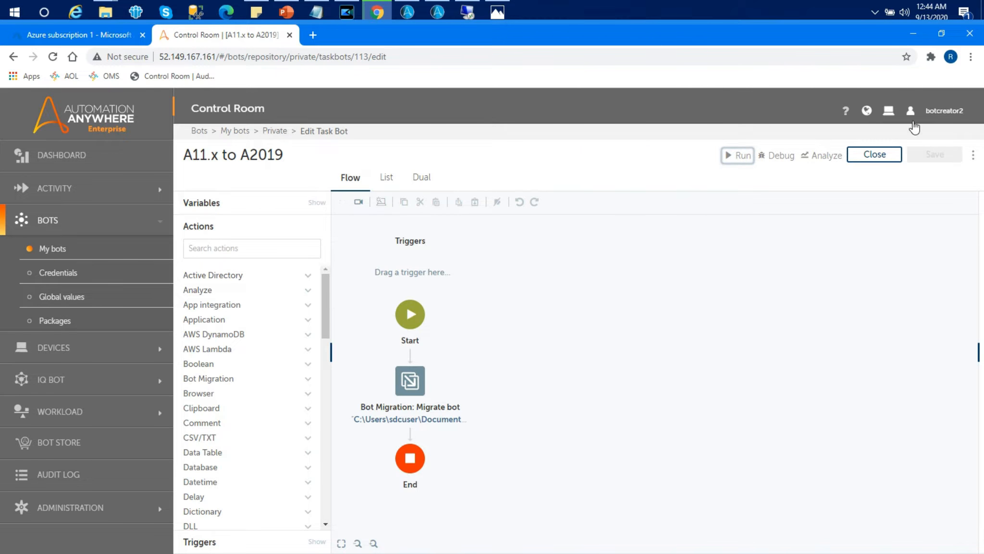
- Close the editor, open the migrated Guessing Number Game bot and review its whole flow
{"action": "left_click", "coordinate": [887, 153]}
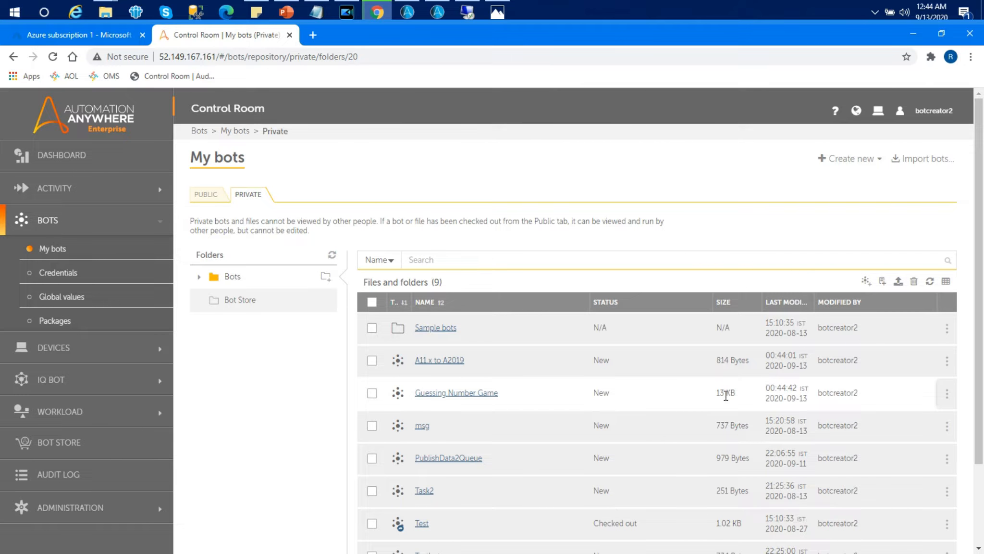
{"action": "left_click", "coordinate": [456, 395]}
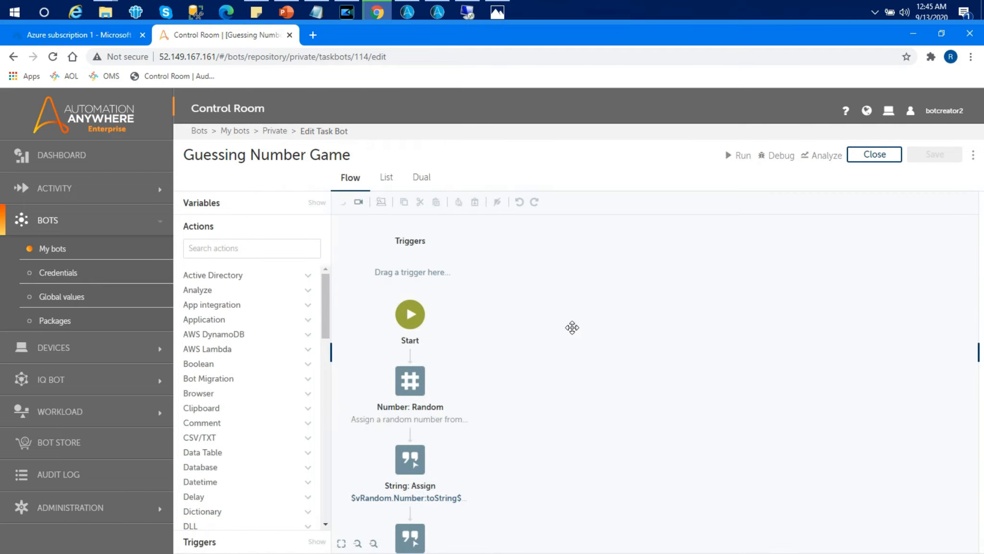
{"action": "left_click_drag", "start_coordinate": [539, 344], "coordinate": [547, 258]}
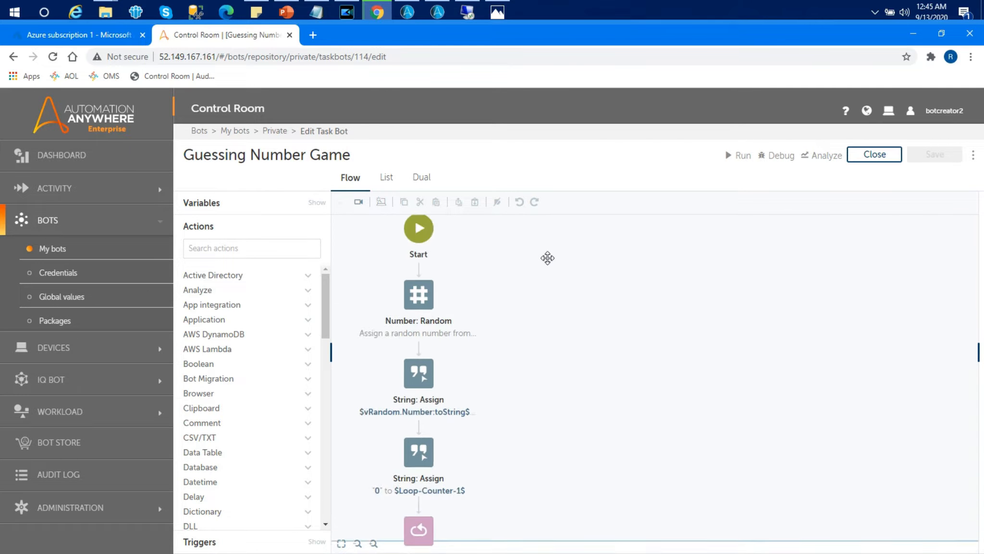
{"action": "left_click_drag", "start_coordinate": [517, 426], "coordinate": [500, 281]}
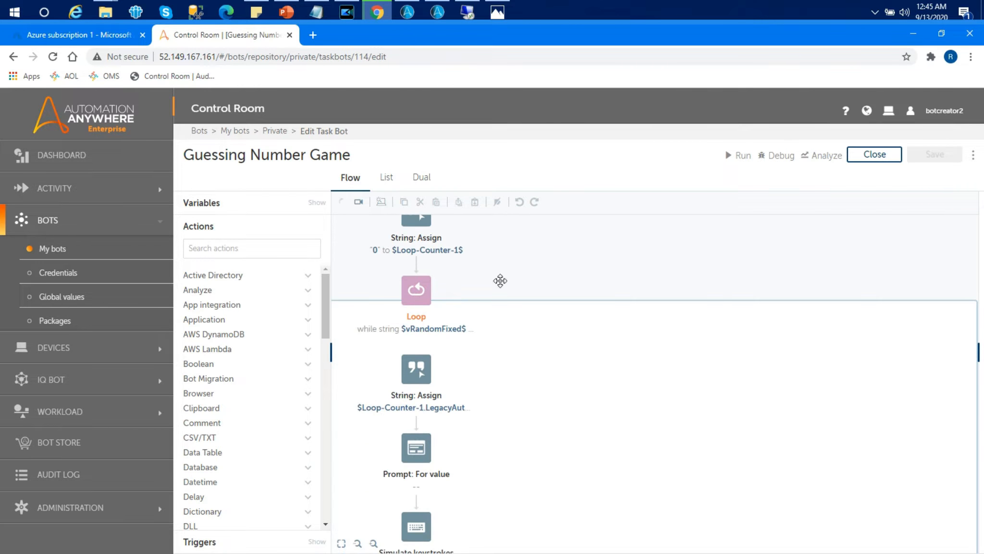
{"action": "left_click_drag", "start_coordinate": [508, 481], "coordinate": [524, 278]}
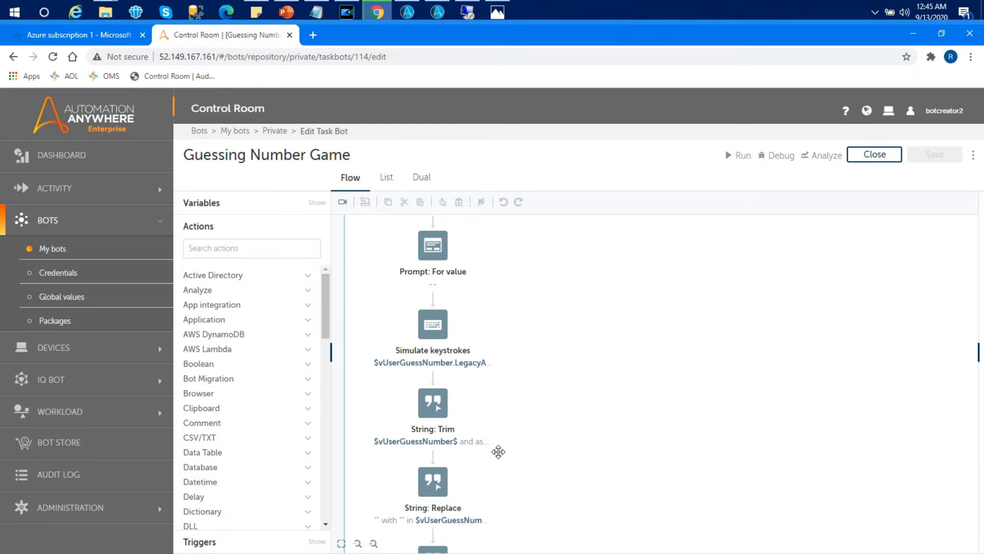
{"action": "left_click_drag", "start_coordinate": [498, 452], "coordinate": [514, 332]}
{"action": "left_click_drag", "start_coordinate": [530, 474], "coordinate": [531, 306]}
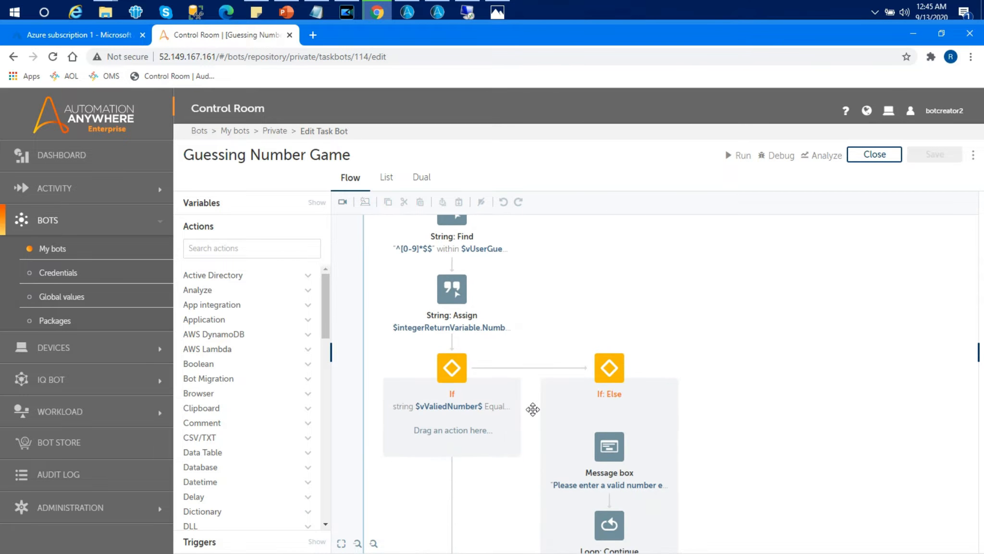
{"action": "left_click_drag", "start_coordinate": [512, 511], "coordinate": [523, 313]}
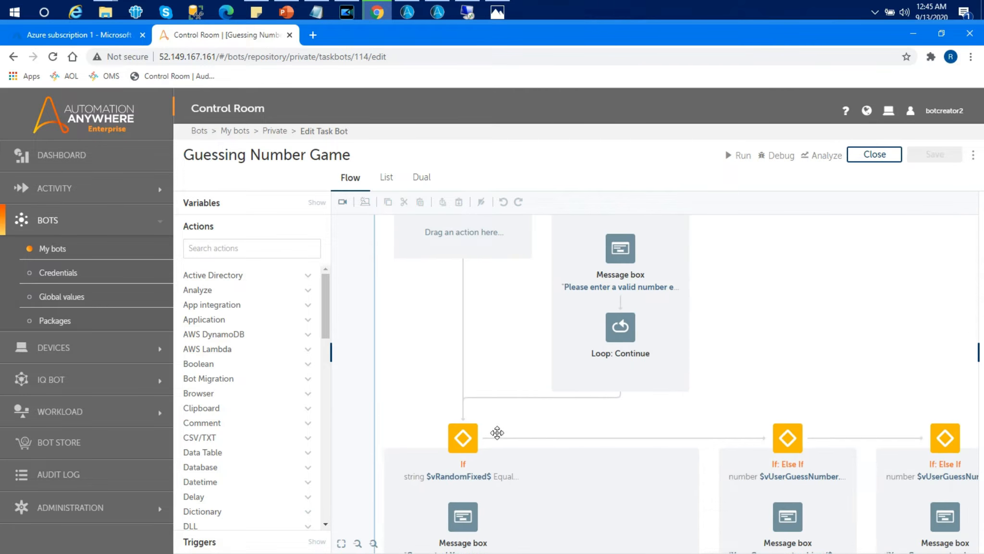
{"action": "left_click_drag", "start_coordinate": [556, 492], "coordinate": [473, 387]}
{"action": "left_click_drag", "start_coordinate": [616, 456], "coordinate": [623, 271]}
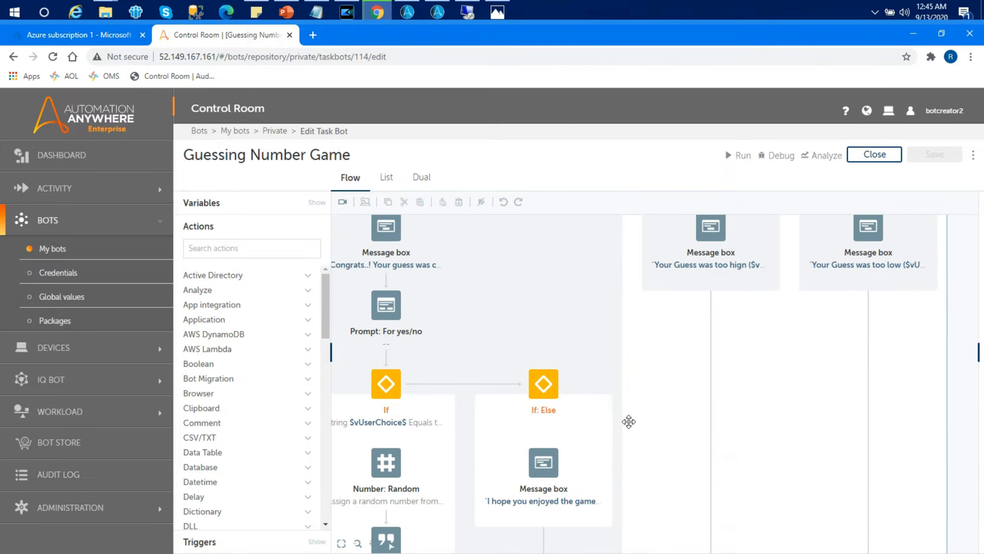
{"action": "left_click_drag", "start_coordinate": [642, 454], "coordinate": [627, 308]}
{"action": "left_click_drag", "start_coordinate": [655, 470], "coordinate": [679, 379]}
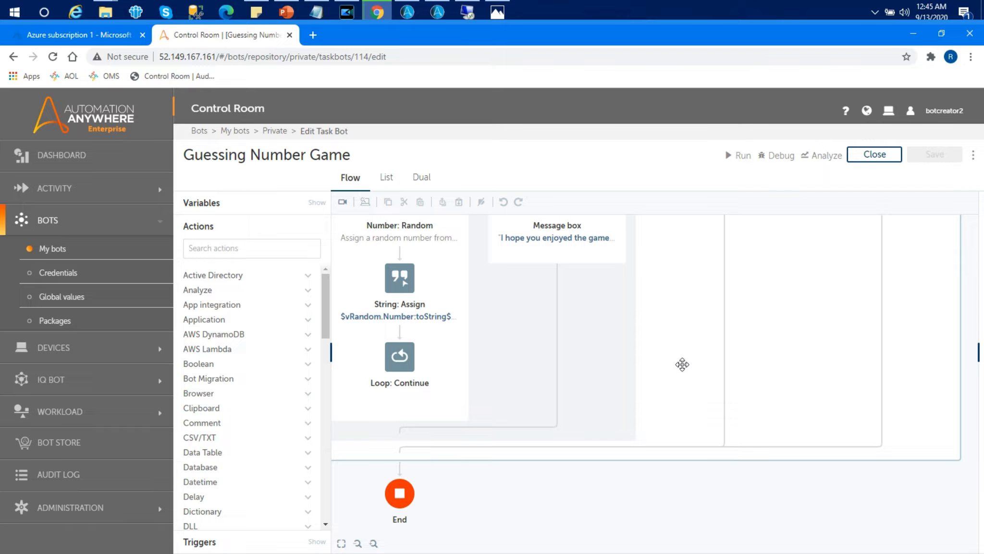
{"action": "left_click_drag", "start_coordinate": [674, 375], "coordinate": [661, 501]}
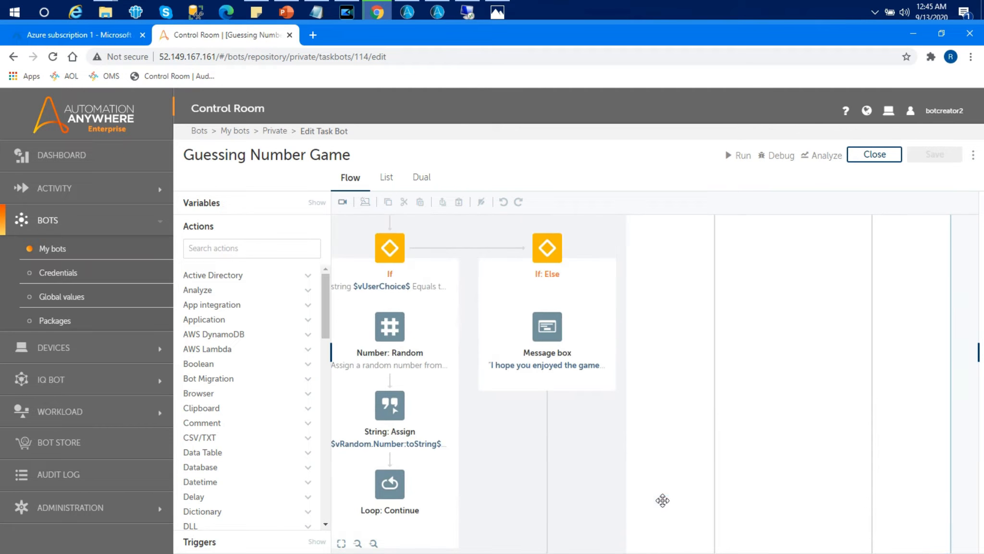
{"action": "left_click_drag", "start_coordinate": [695, 314], "coordinate": [710, 418]}
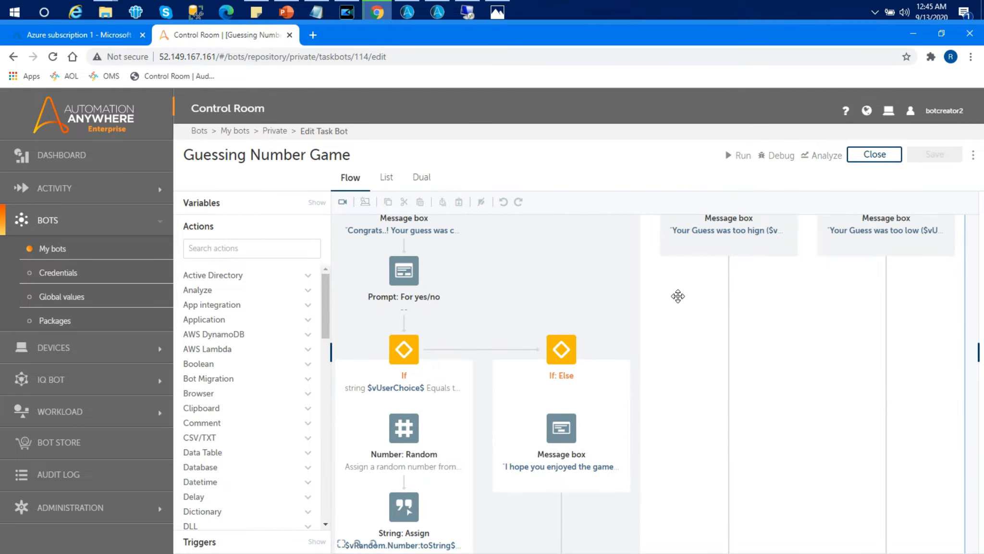
{"action": "left_click_drag", "start_coordinate": [677, 294], "coordinate": [698, 426]}
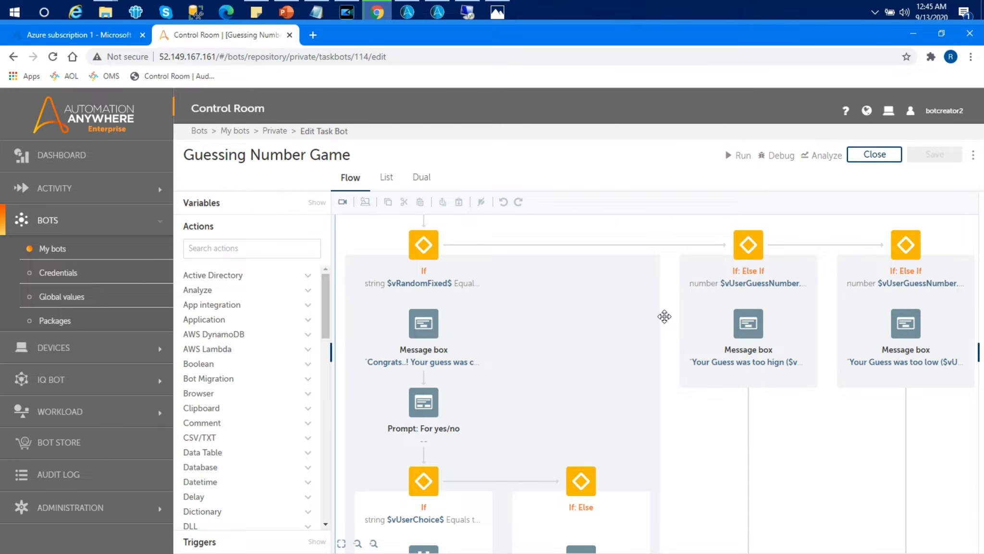
{"action": "left_click_drag", "start_coordinate": [664, 317], "coordinate": [688, 431]}
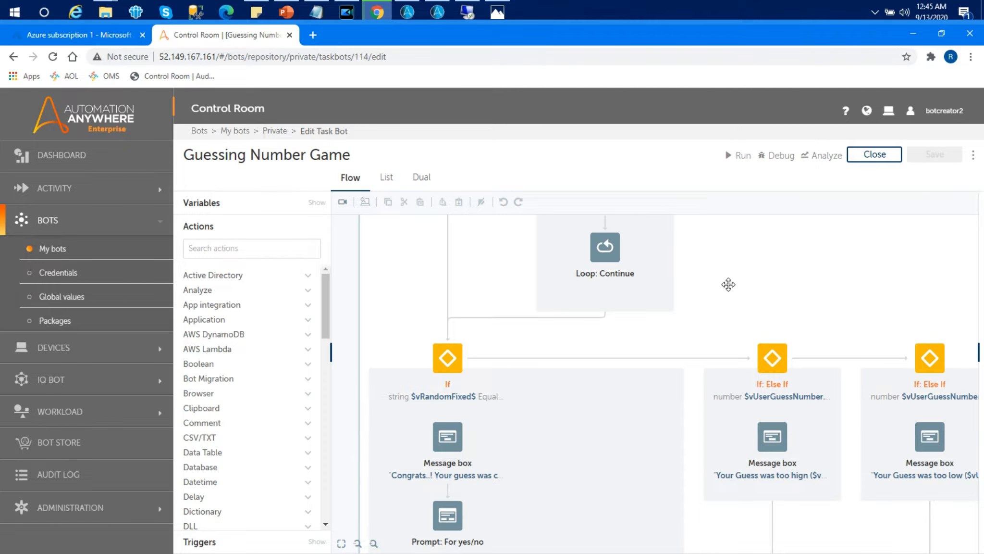
{"action": "left_click_drag", "start_coordinate": [736, 259], "coordinate": [679, 474]}
{"action": "left_click_drag", "start_coordinate": [740, 315], "coordinate": [762, 384]}
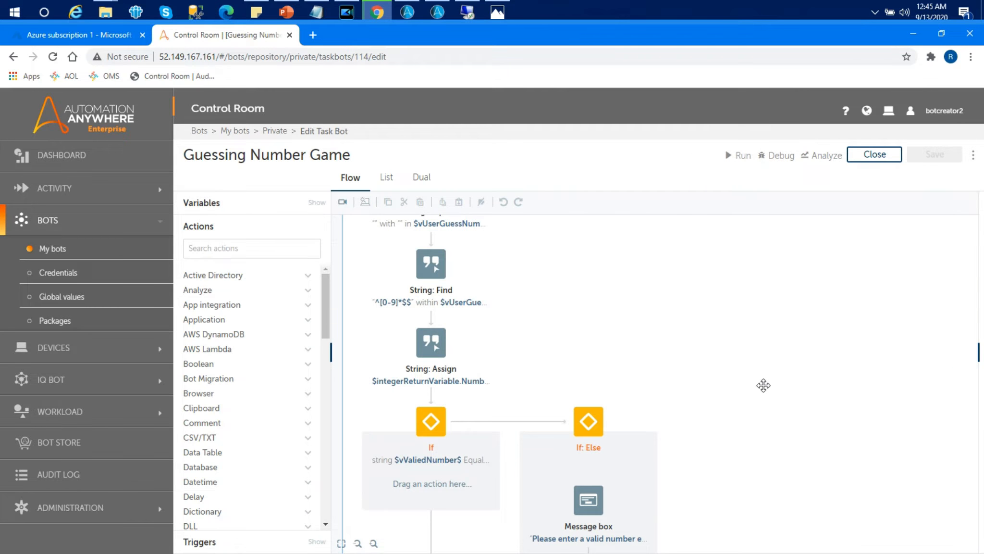
{"action": "left_click_drag", "start_coordinate": [700, 377], "coordinate": [699, 279]}
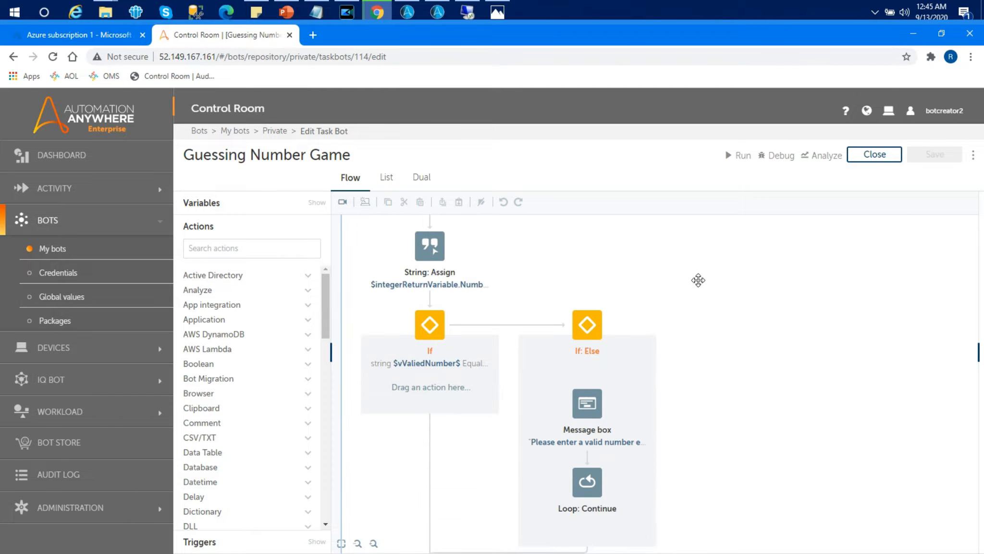
{"action": "left_click_drag", "start_coordinate": [716, 424], "coordinate": [736, 285]}
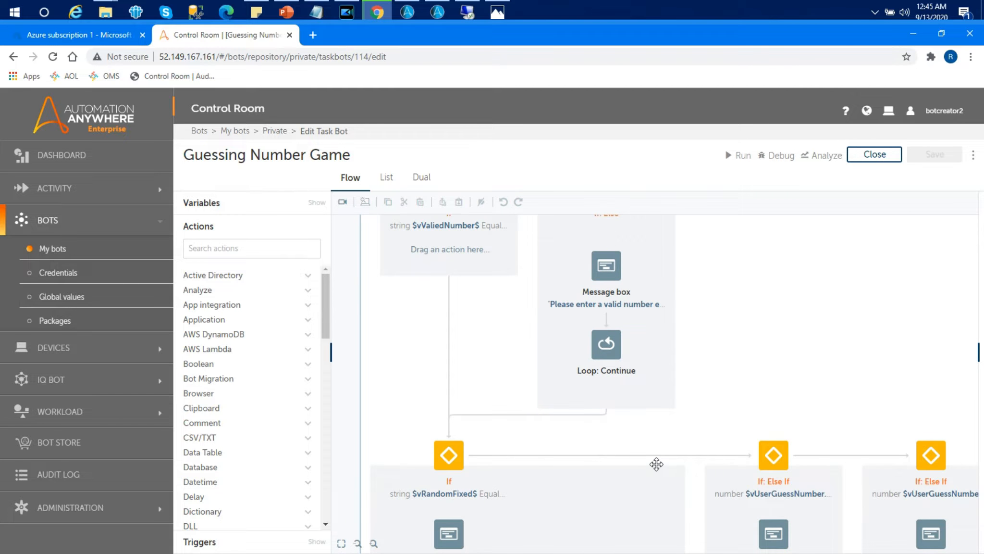
{"action": "left_click_drag", "start_coordinate": [656, 464], "coordinate": [635, 325]}
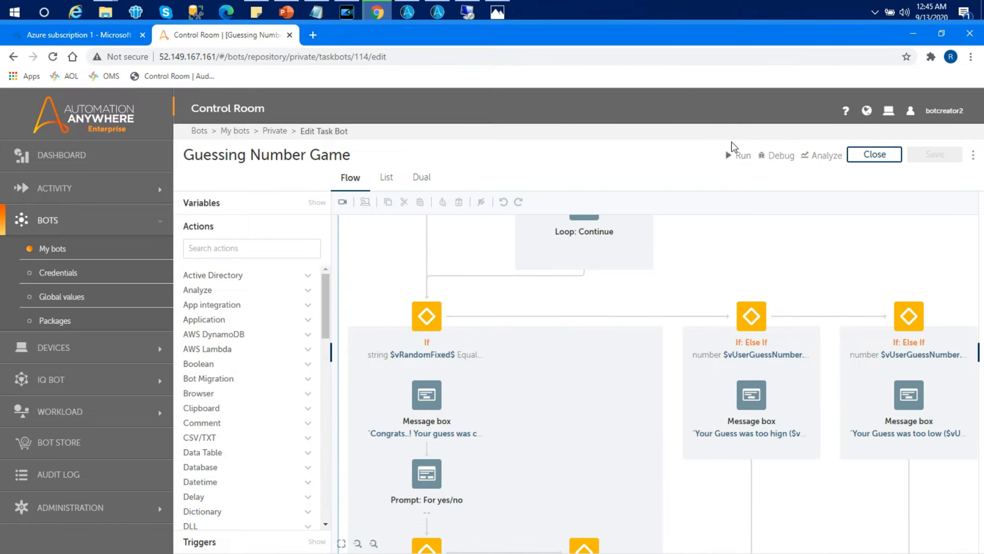
- Run the Guessing Number Game bot with the default input variables and enter a first guess of 500
{"action": "left_click", "coordinate": [734, 158]}
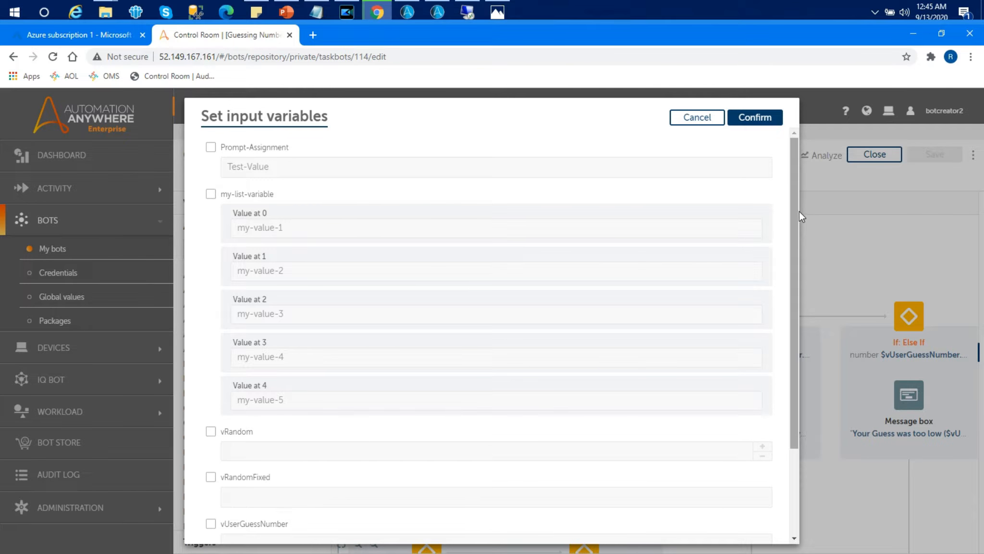
{"action": "left_click_drag", "start_coordinate": [797, 211], "coordinate": [795, 191]}
{"action": "left_click", "coordinate": [764, 119]}
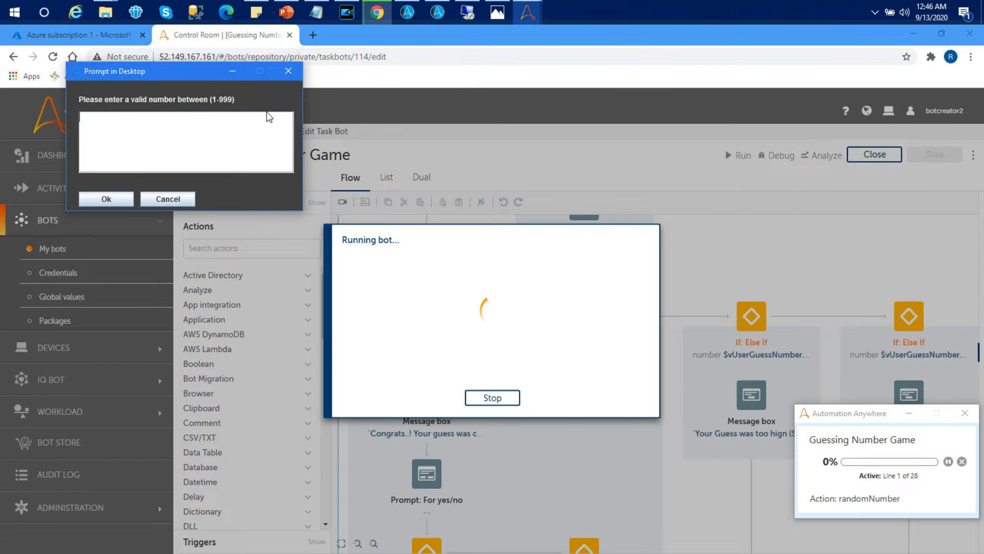
{"action": "type", "text": "500"}
{"action": "left_click", "coordinate": [104, 205]}
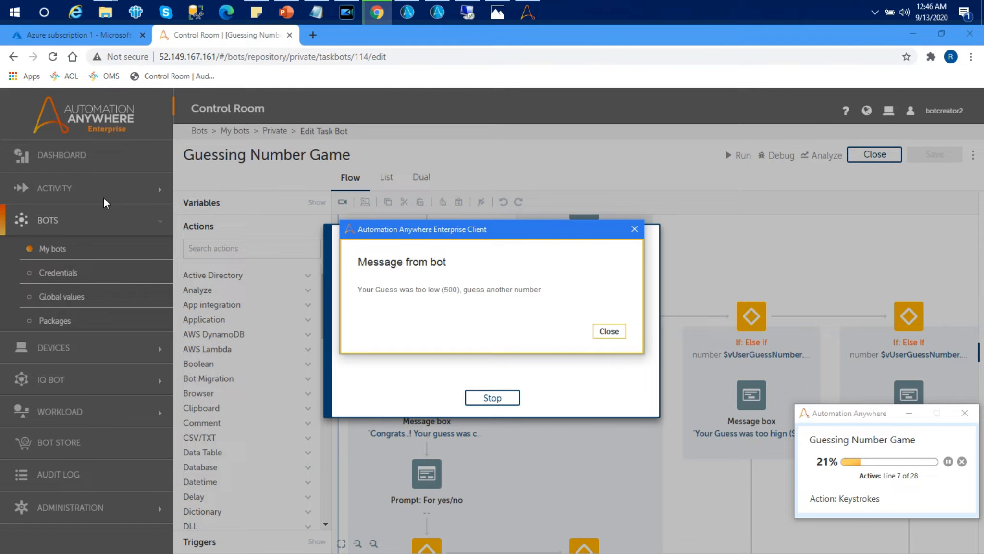
{"action": "left_click", "coordinate": [609, 330]}
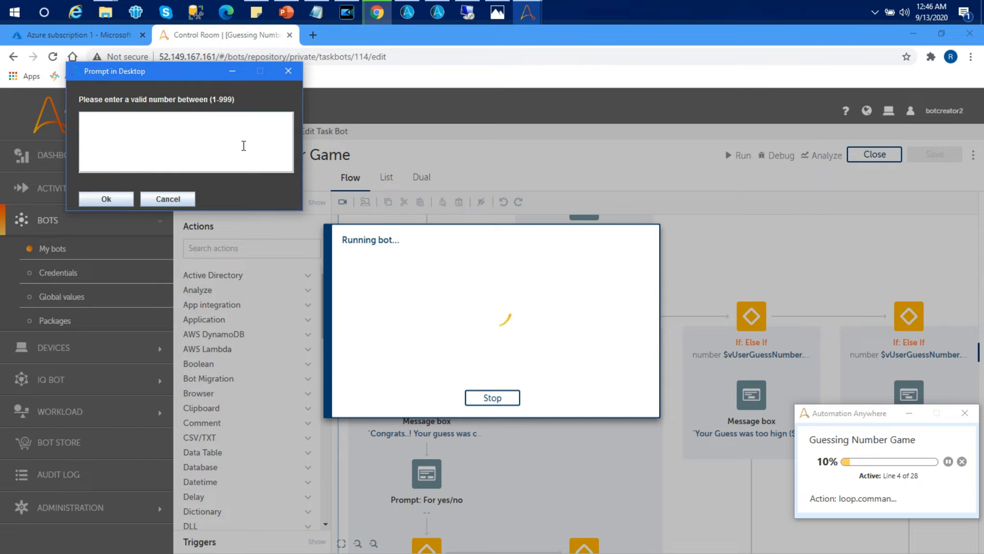
- Guess 750 and then 850 at the number prompts, dismissing each bot message
{"action": "type", "text": "750"}
{"action": "left_click", "coordinate": [109, 195]}
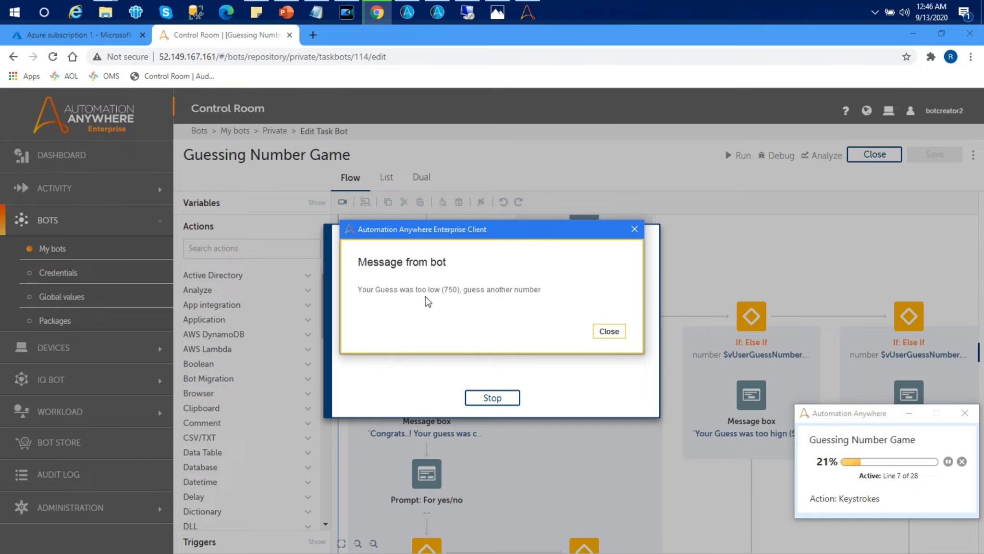
{"action": "left_click", "coordinate": [619, 331]}
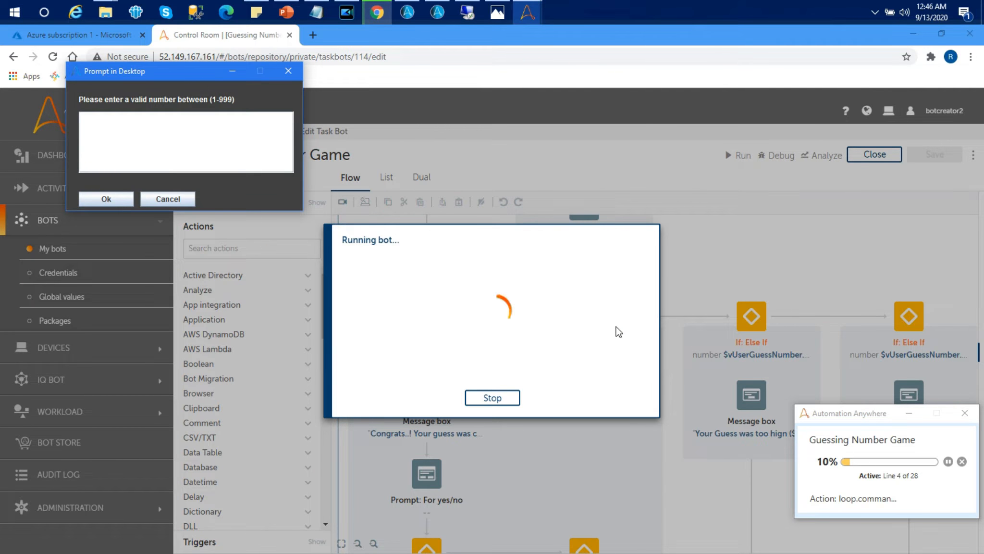
{"action": "type", "text": "850"}
{"action": "key", "text": "Return"}
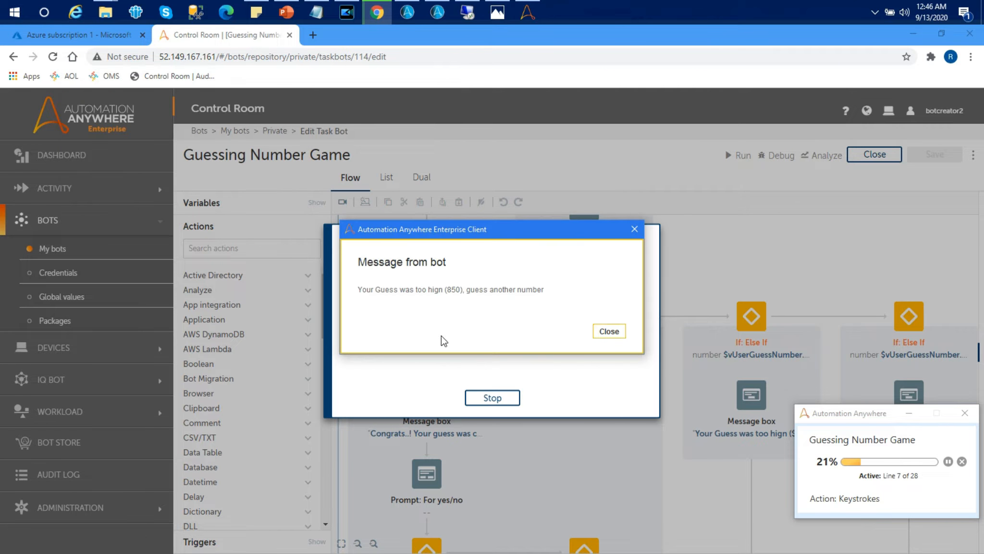
{"action": "left_click", "coordinate": [608, 331]}
- Guess 800 and then 825 at the number prompts, dismissing each bot message
{"action": "type", "text": "800"}
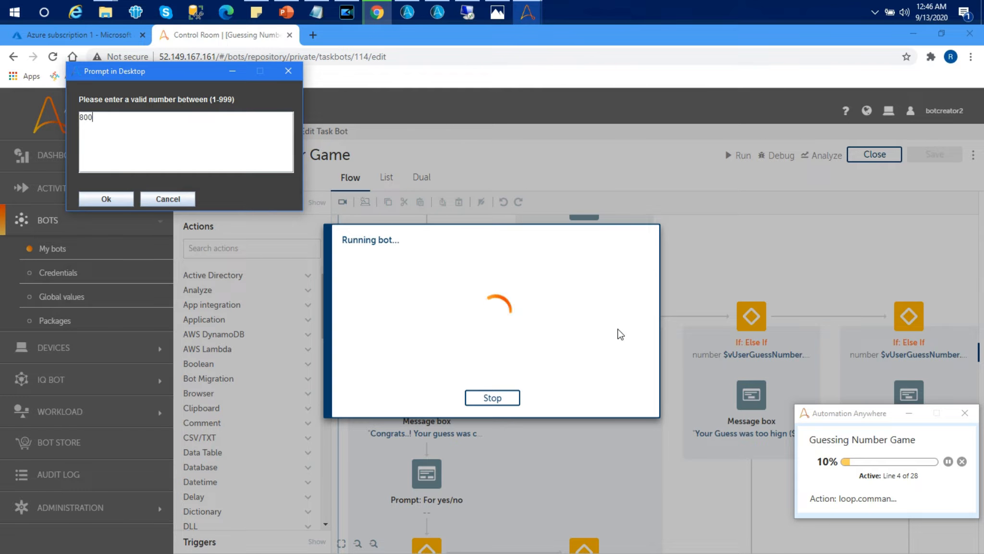
{"action": "left_click", "coordinate": [114, 196]}
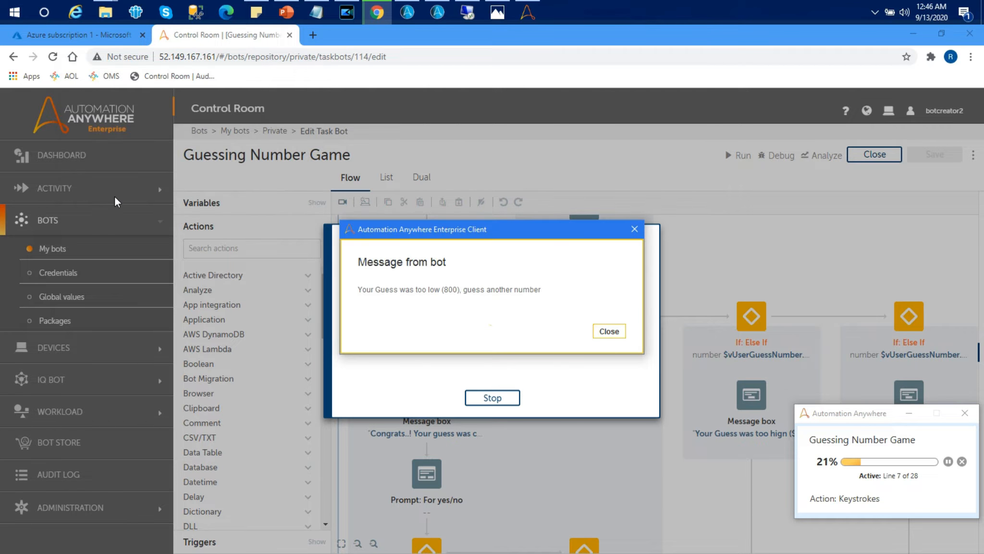
{"action": "left_click", "coordinate": [600, 331]}
{"action": "type", "text": "825"}
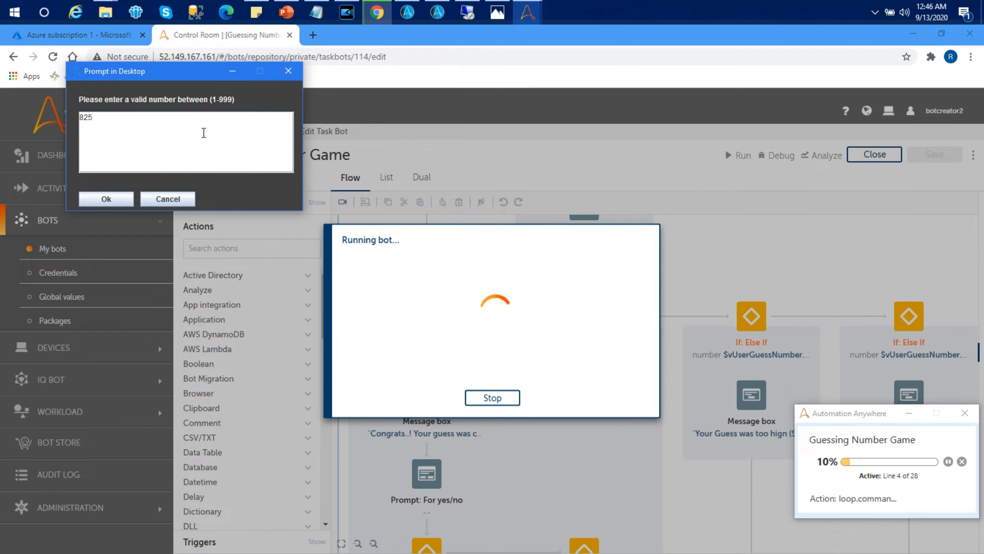
{"action": "left_click", "coordinate": [98, 202]}
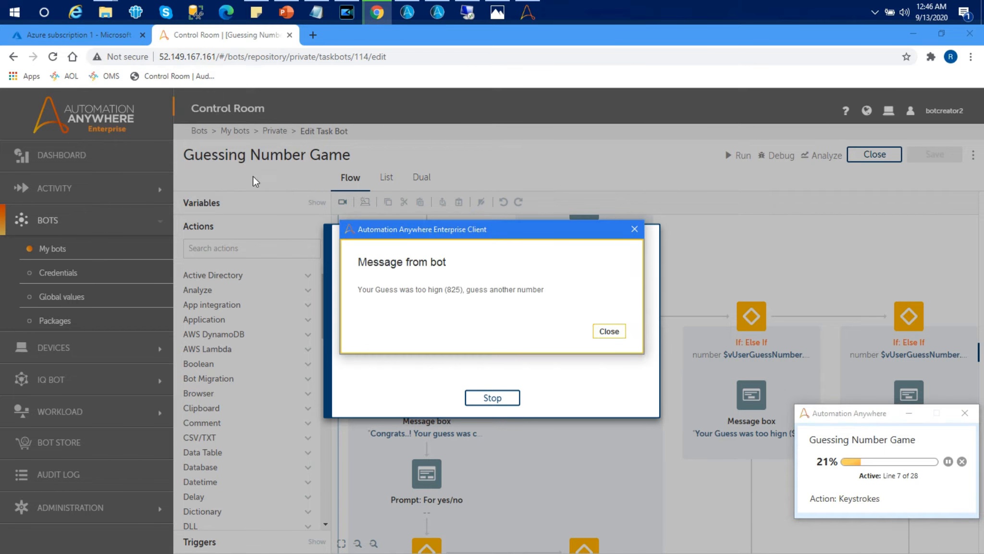
{"action": "left_click", "coordinate": [605, 331]}
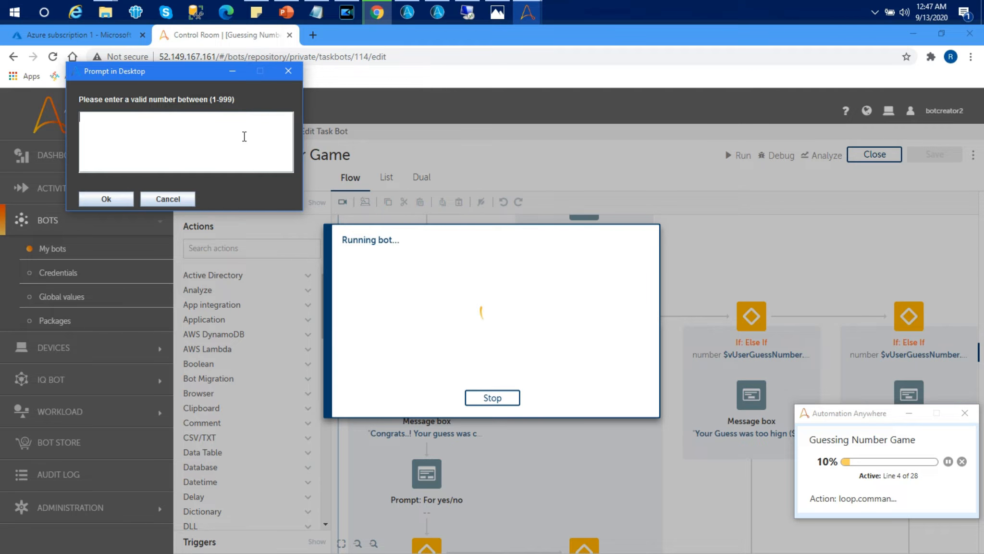
- Enter a guess of 820 at the number prompt
{"action": "type", "text": "820"}
{"action": "left_click", "coordinate": [113, 201]}
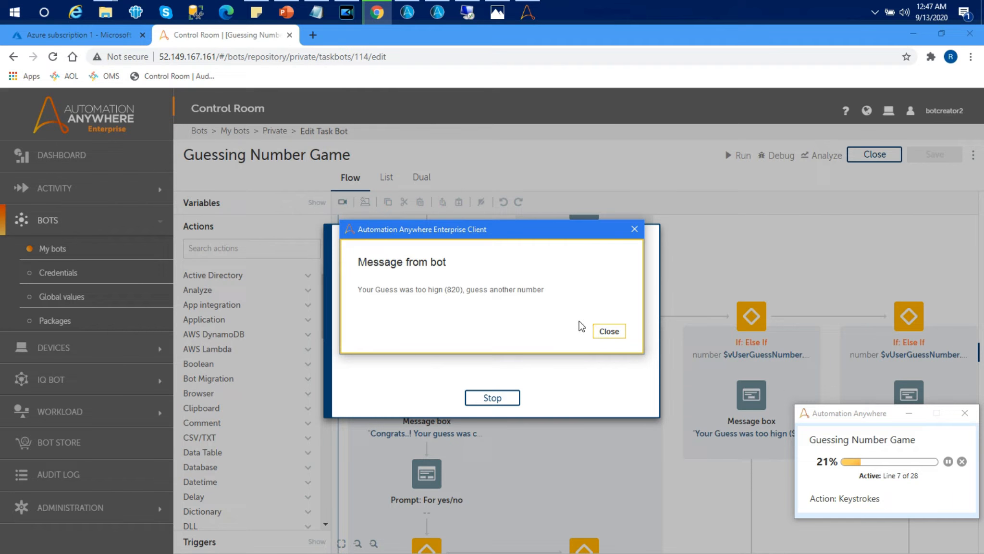
- Guess 815 and then 810 at the number prompts, dismissing each bot message
{"action": "left_click", "coordinate": [606, 331]}
{"action": "type", "text": "815"}
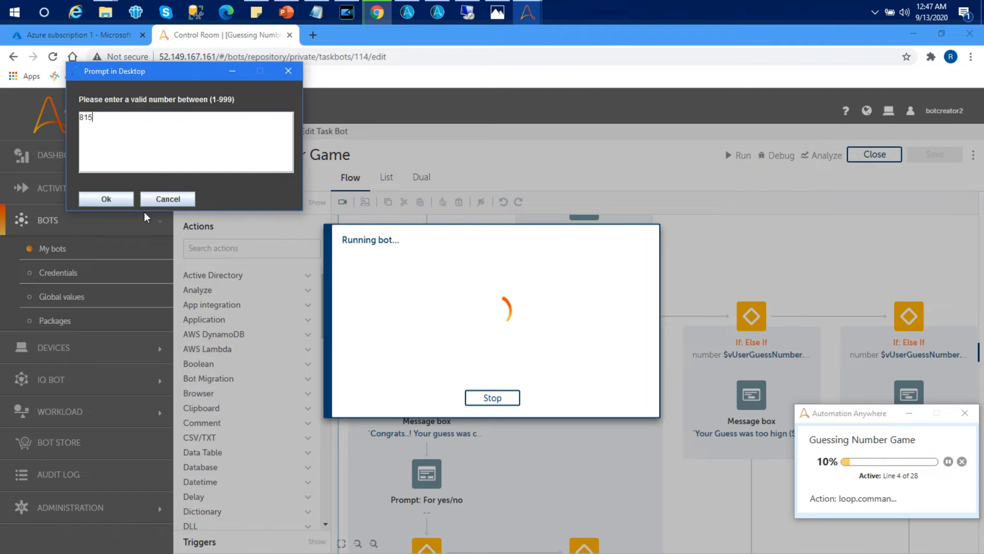
{"action": "left_click", "coordinate": [106, 194]}
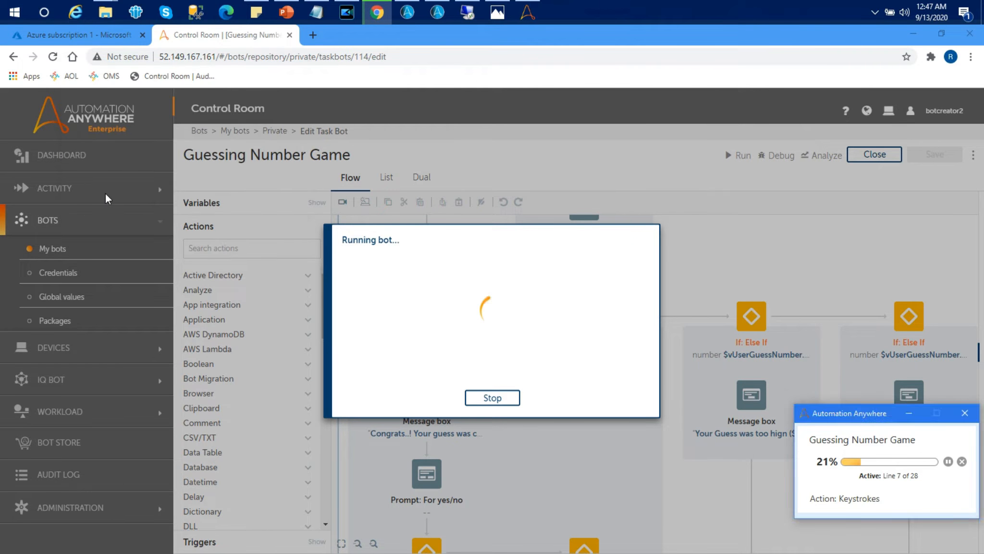
{"action": "left_click", "coordinate": [614, 332]}
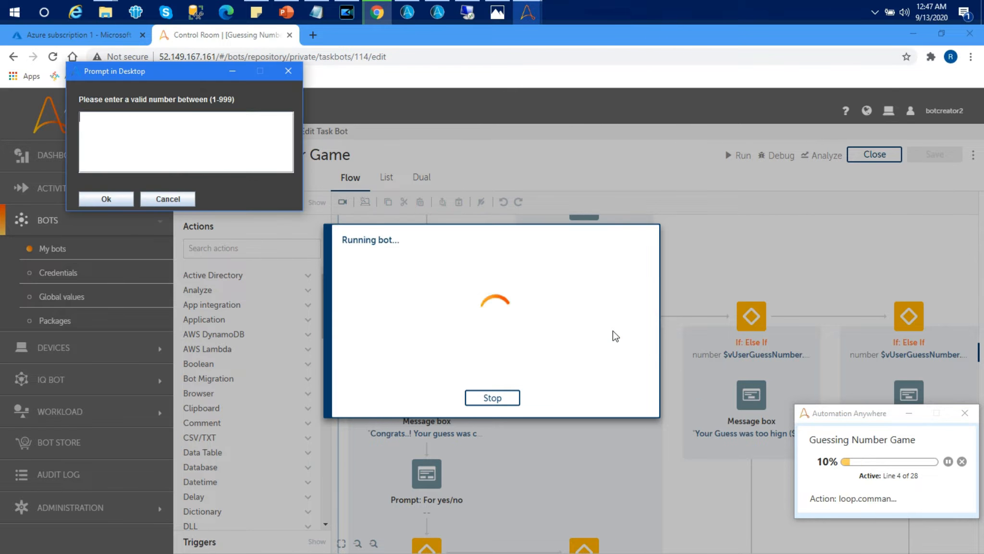
{"action": "type", "text": "810"}
{"action": "left_click", "coordinate": [124, 194]}
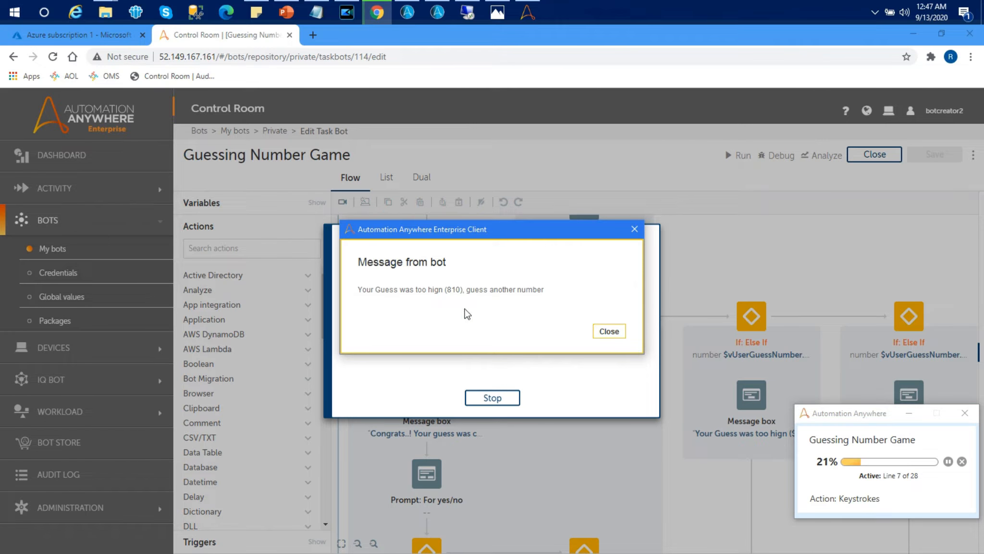
- Guess 805 and then 803 at the number prompts, dismissing each bot message
{"action": "left_click", "coordinate": [610, 331]}
{"action": "type", "text": "805"}
{"action": "left_click", "coordinate": [611, 331]}
{"action": "type", "text": "803"}
{"action": "left_click", "coordinate": [107, 198]}
- Guess 804 at the number prompt and dismiss the bot's message
{"action": "left_click", "coordinate": [622, 331]}
{"action": "type", "text": "804"}
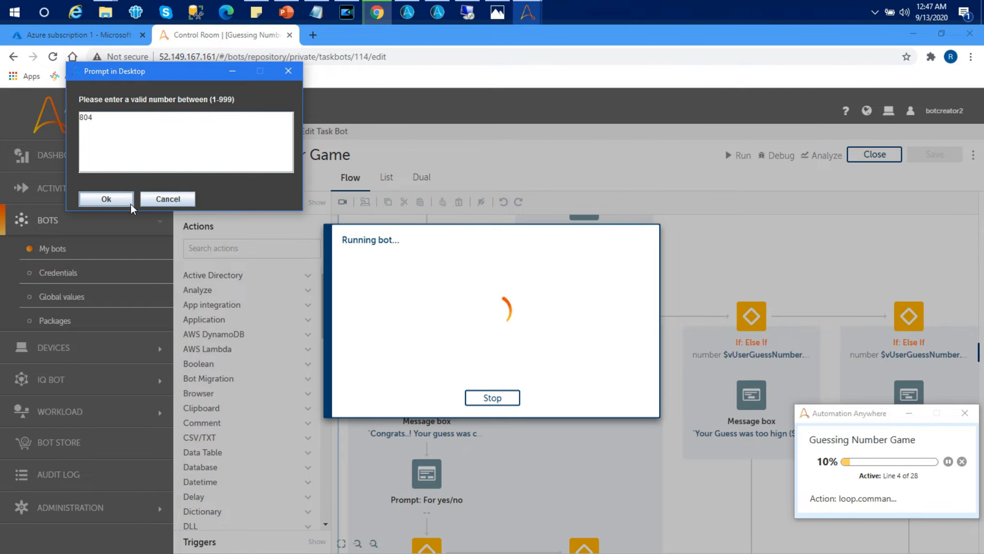
{"action": "left_click", "coordinate": [106, 198]}
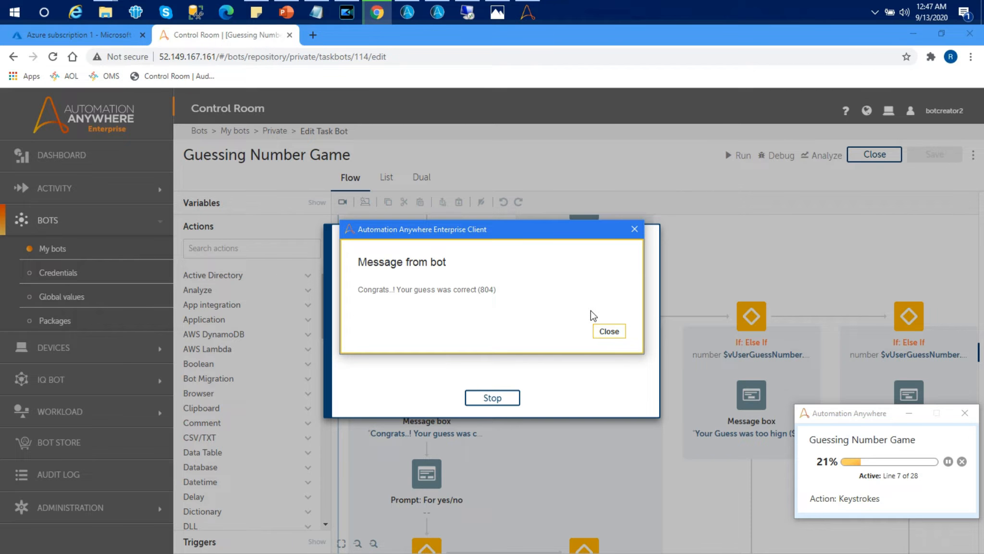
{"action": "left_click", "coordinate": [609, 331]}
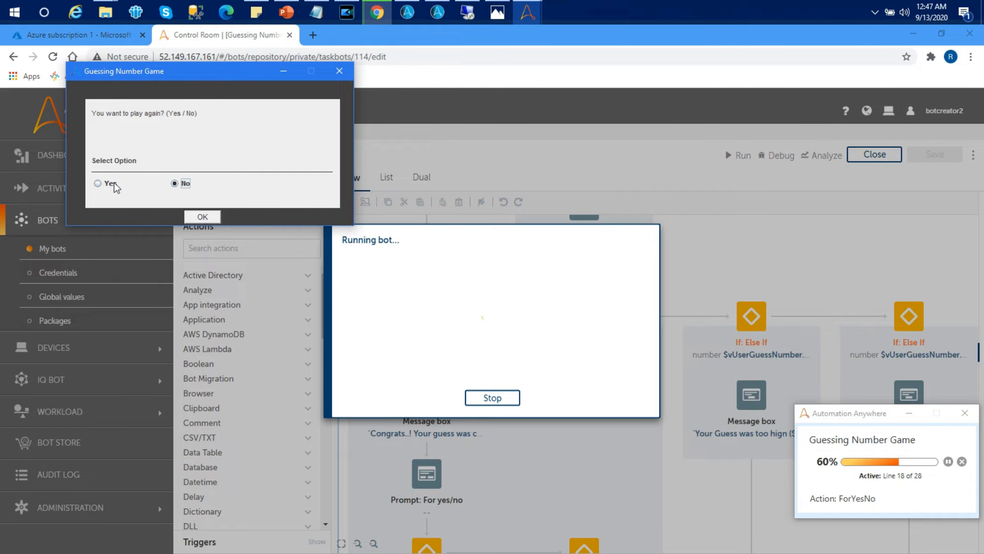
- Answer No to playing again and close the final bot message and the run-complete dialog
{"action": "left_click", "coordinate": [203, 217]}
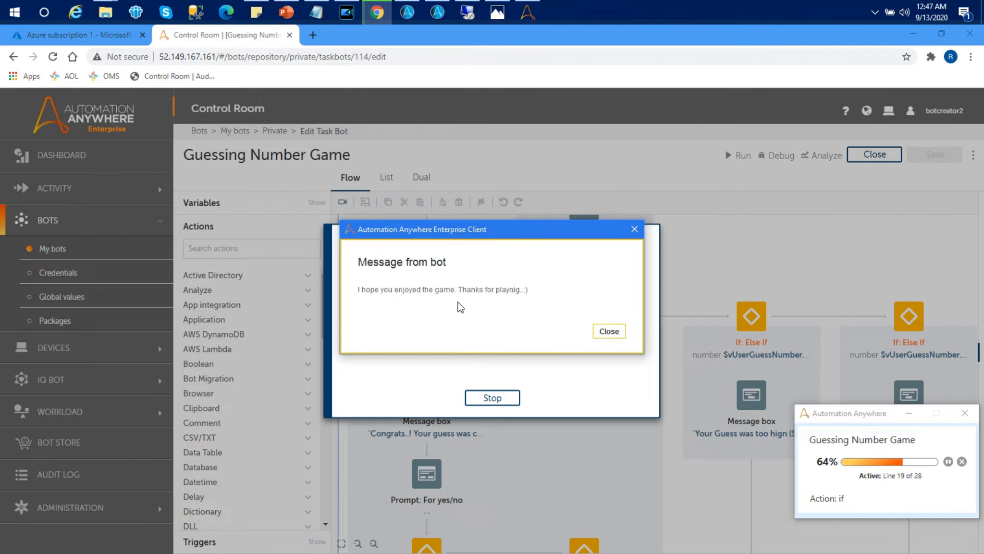
{"action": "left_click", "coordinate": [608, 332]}
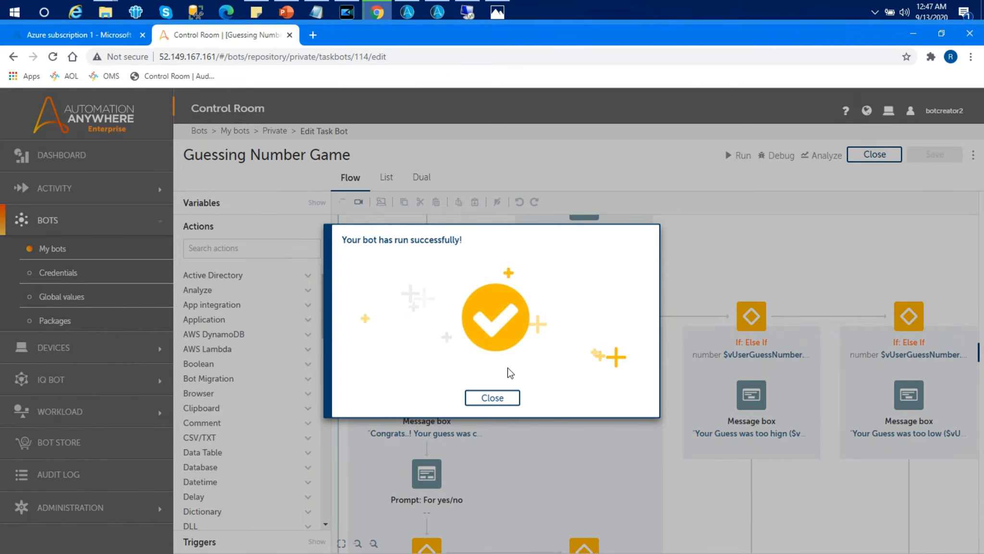
{"action": "left_click", "coordinate": [482, 399]}
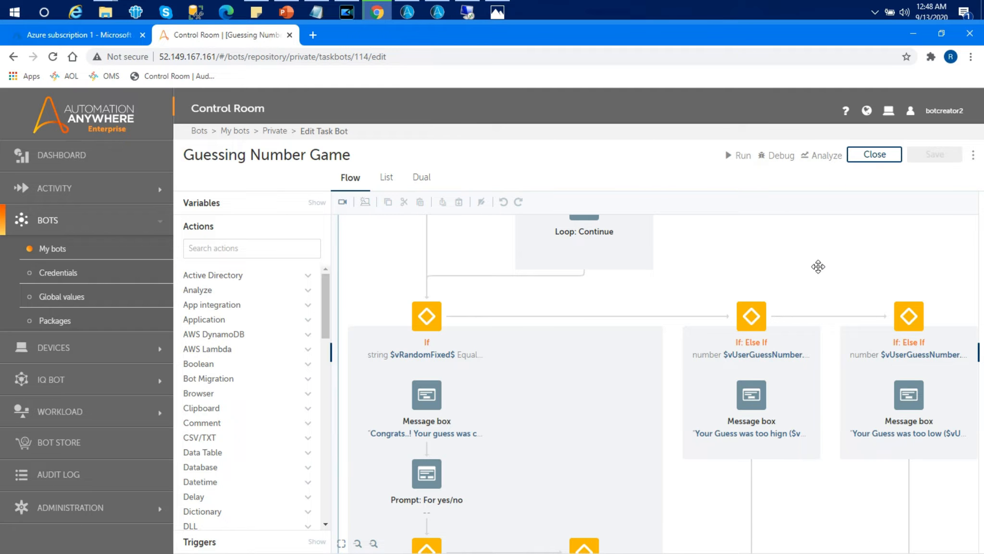
{"action": "scroll", "coordinate": [814, 285], "scroll_direction": "up", "scroll_amount": 2}
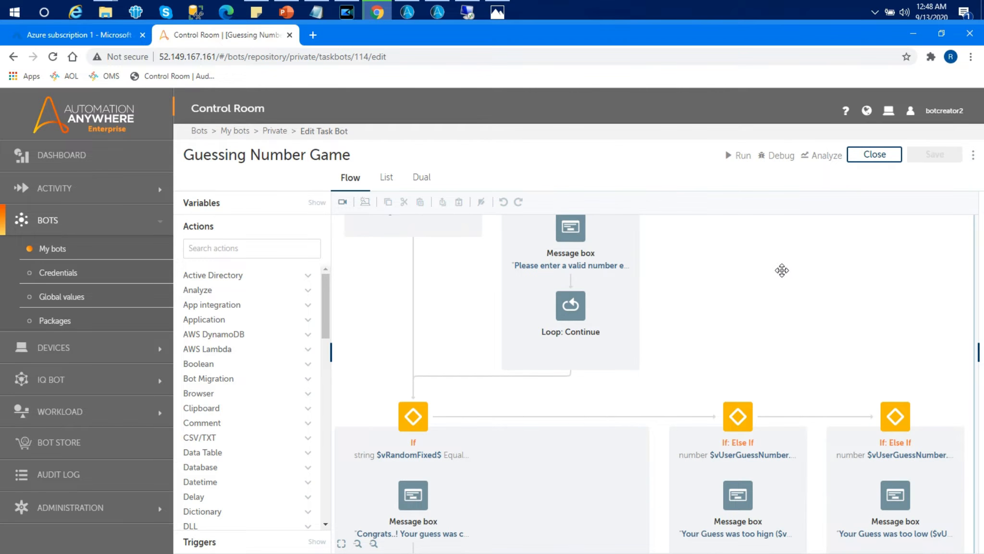
{"action": "left_click_drag", "start_coordinate": [785, 268], "coordinate": [787, 356]}
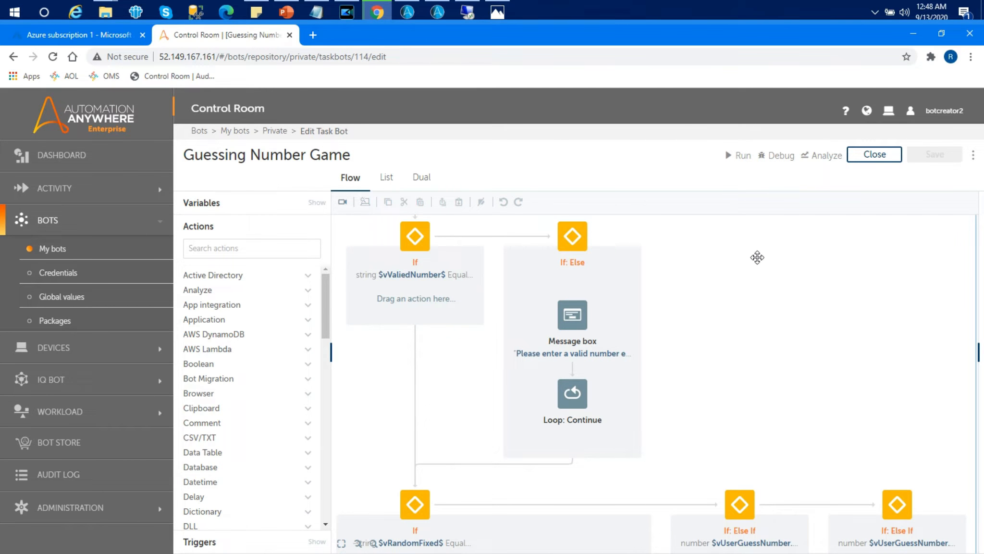
{"action": "scroll", "coordinate": [756, 321], "scroll_direction": "up", "scroll_amount": 2}
{"action": "left_click_drag", "start_coordinate": [759, 363], "coordinate": [763, 366]}
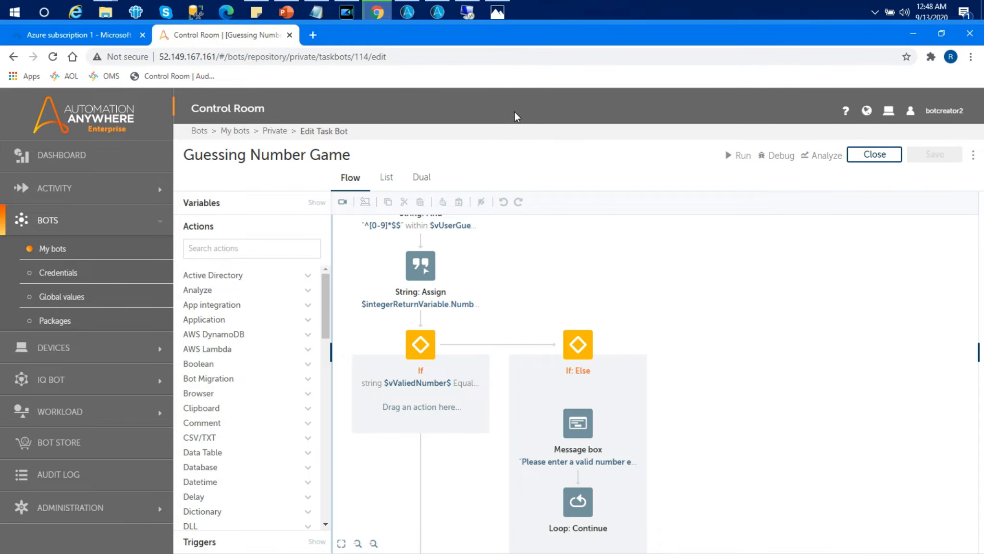
{"action": "left_click", "coordinate": [497, 12]}
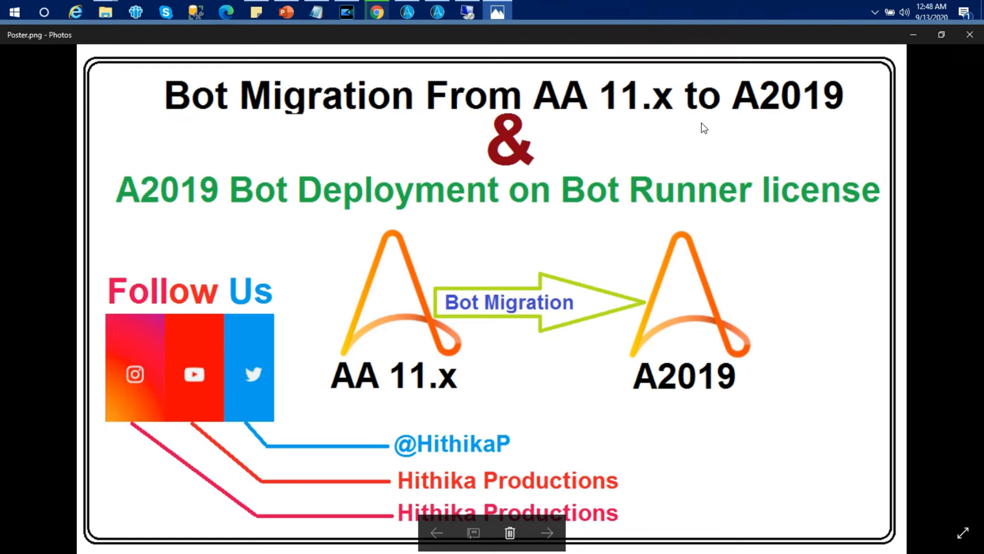
{"action": "left_click", "coordinate": [913, 38]}
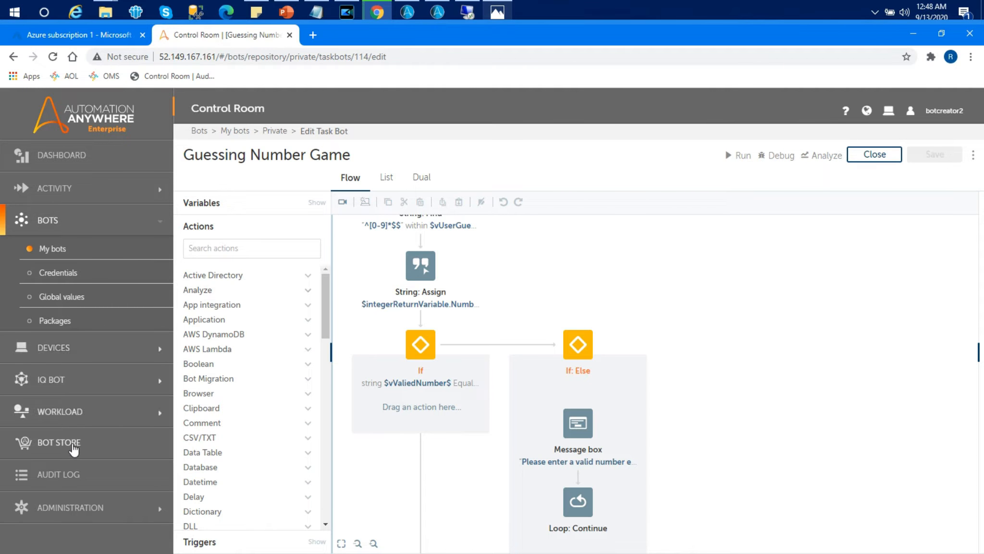
- Open the RC Machine role under Administration and review its feature permissions
{"action": "left_click", "coordinate": [72, 508]}
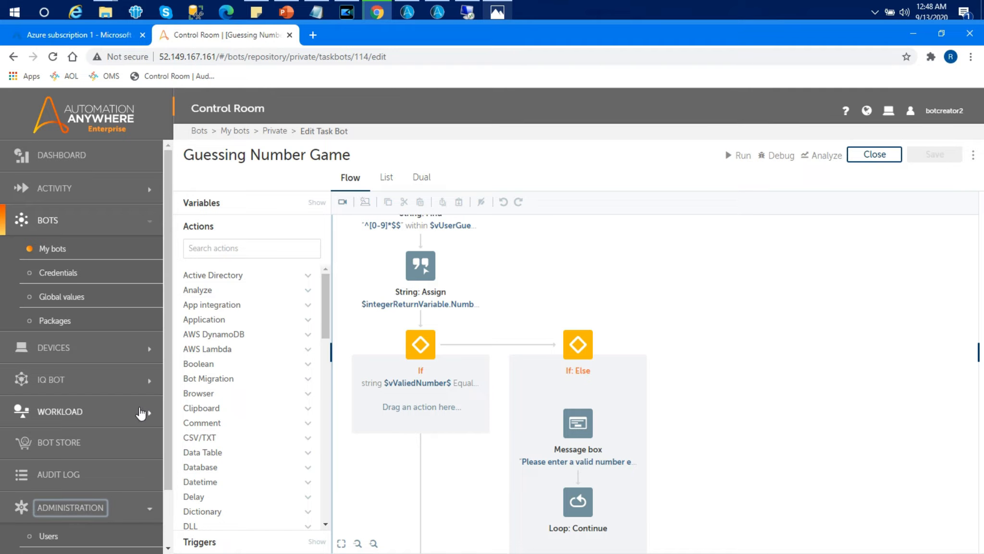
{"action": "left_click_drag", "start_coordinate": [164, 420], "coordinate": [168, 490]}
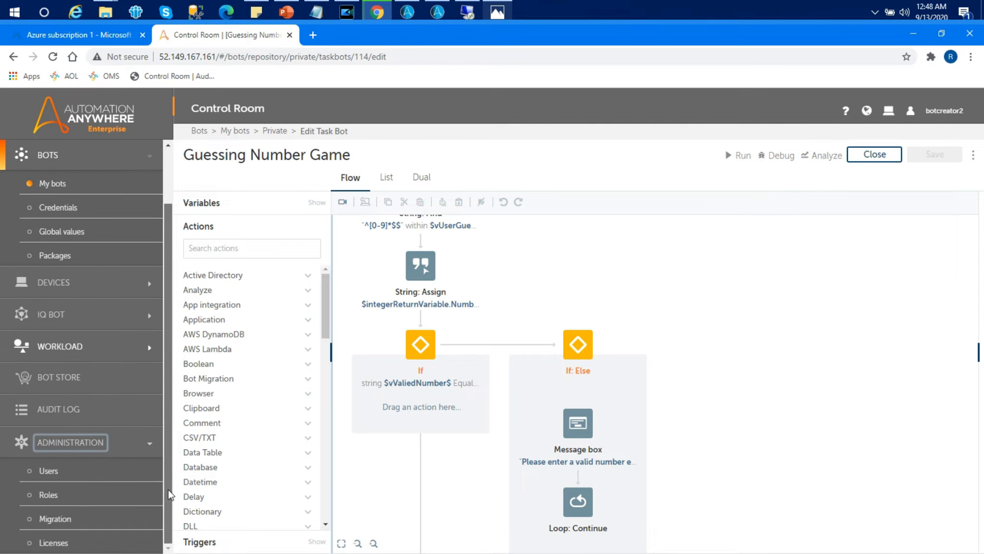
{"action": "left_click", "coordinate": [48, 495]}
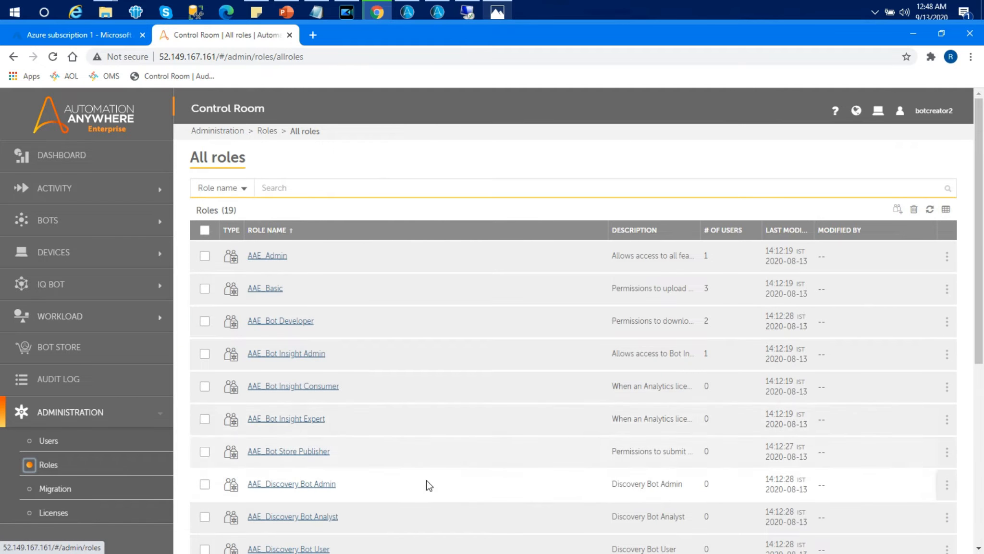
{"action": "left_click_drag", "start_coordinate": [981, 226], "coordinate": [979, 440]}
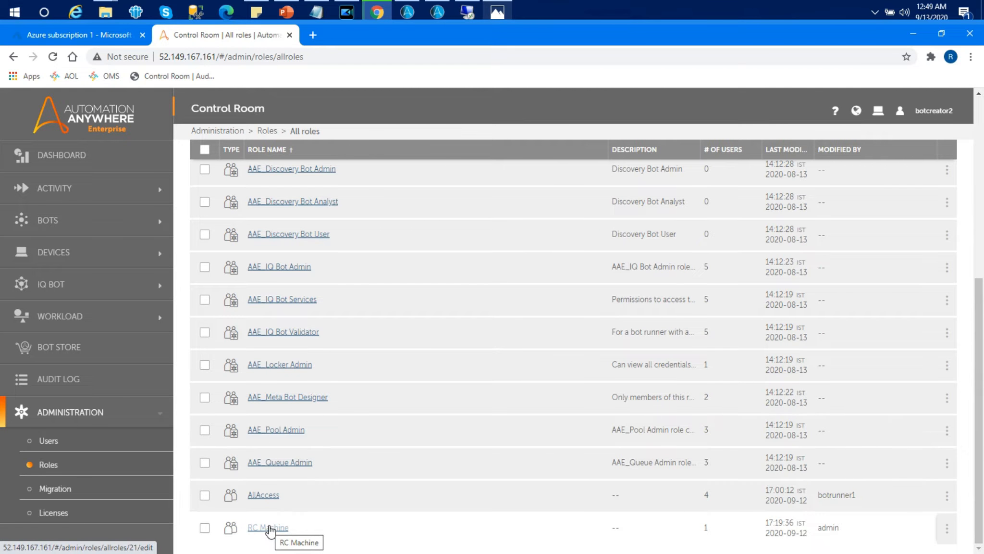
{"action": "left_click", "coordinate": [270, 528]}
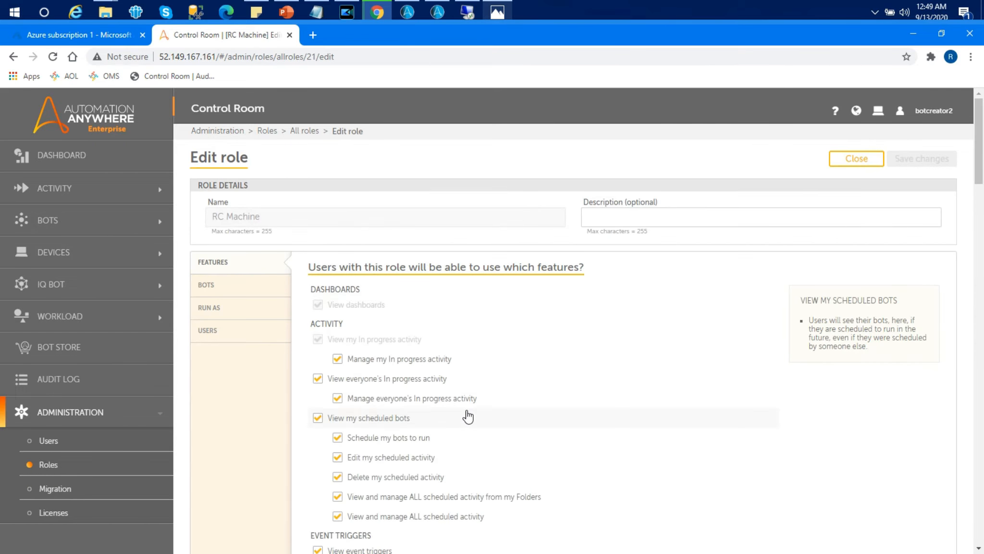
{"action": "left_click_drag", "start_coordinate": [980, 161], "coordinate": [983, 477]}
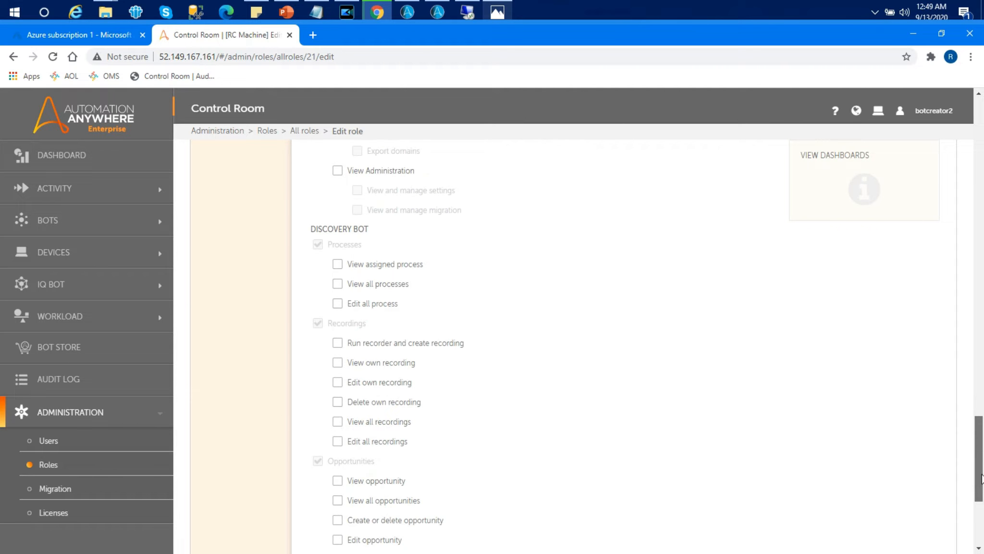
- Open the rc user's settings and review its login credentials, roles and device license
{"action": "left_click", "coordinate": [50, 442]}
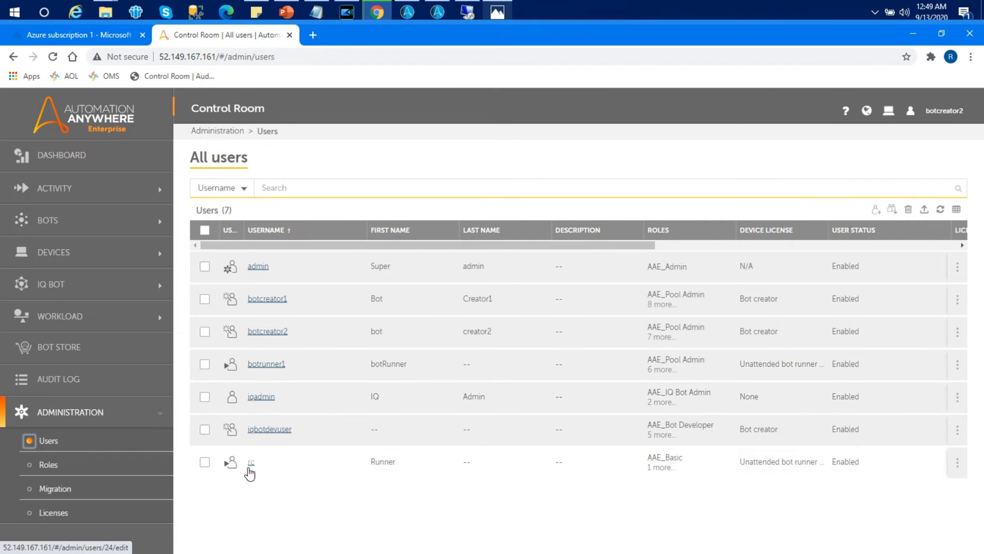
{"action": "left_click", "coordinate": [250, 467]}
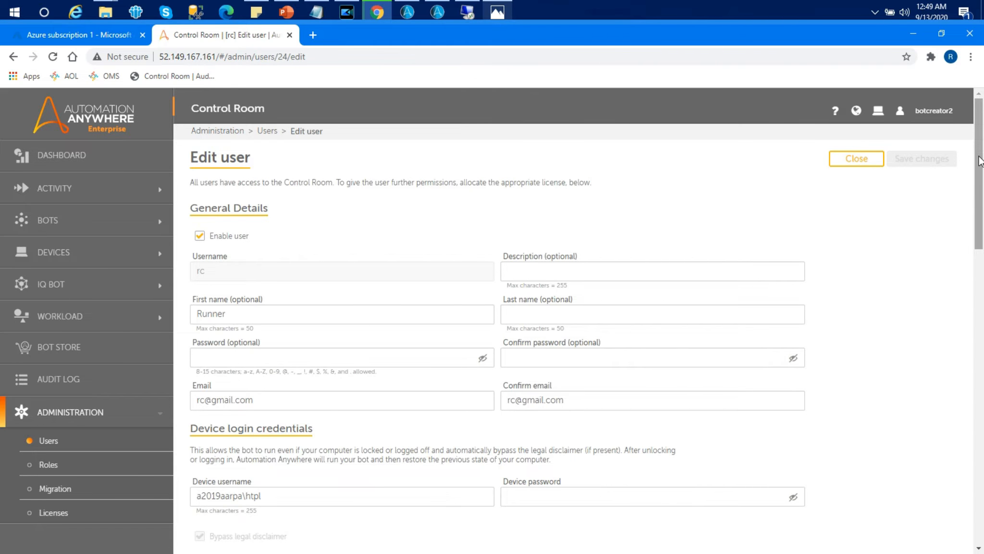
{"action": "left_click_drag", "start_coordinate": [980, 161], "coordinate": [979, 379]}
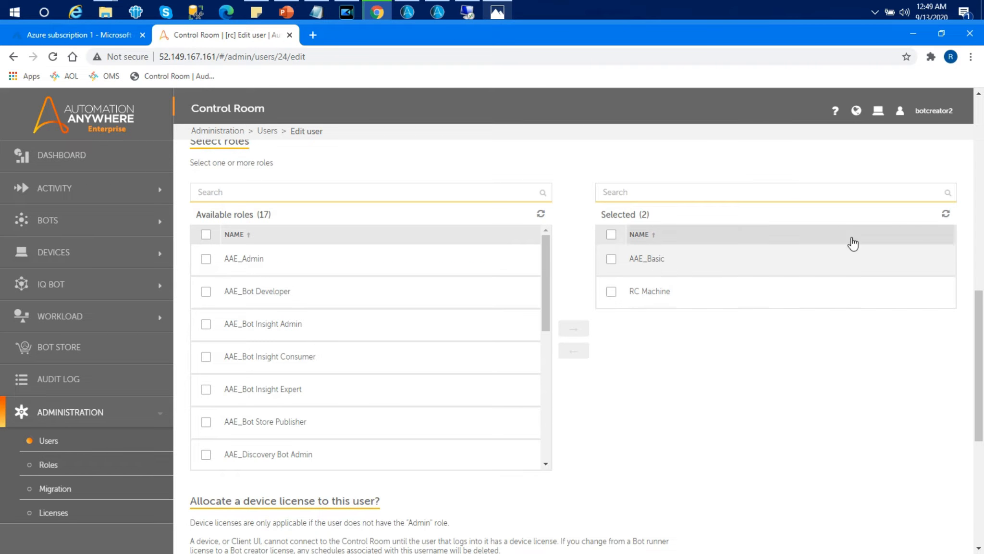
{"action": "left_click_drag", "start_coordinate": [980, 317], "coordinate": [981, 401]}
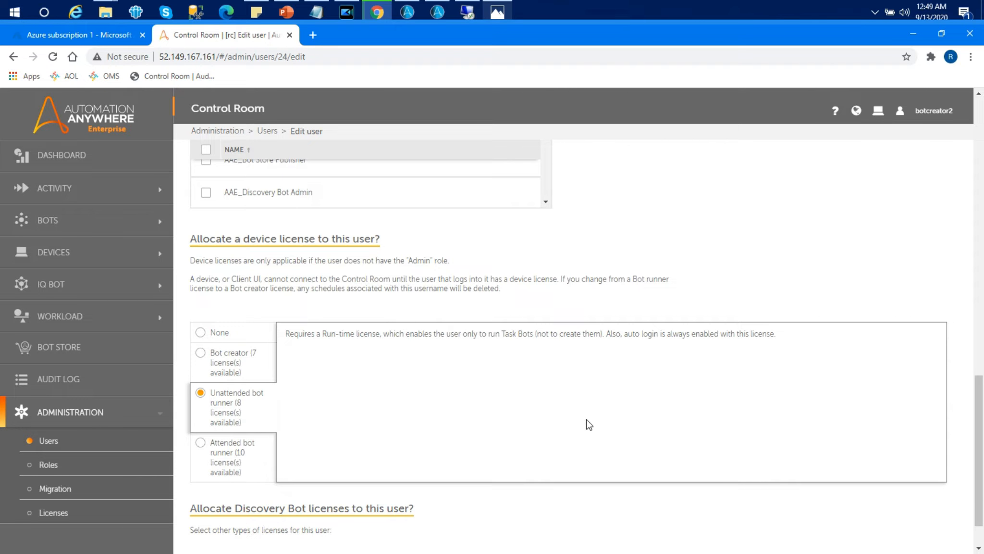
{"action": "left_click_drag", "start_coordinate": [979, 384], "coordinate": [980, 144]}
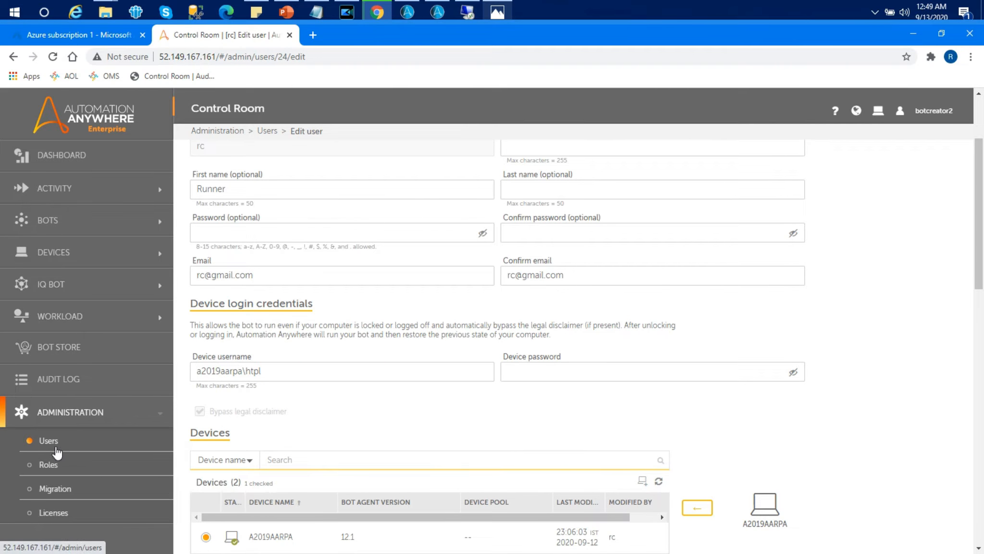
- Check the remote bot runner desktop session, then open the My devices list in the Control Room
{"action": "left_click", "coordinate": [63, 226]}
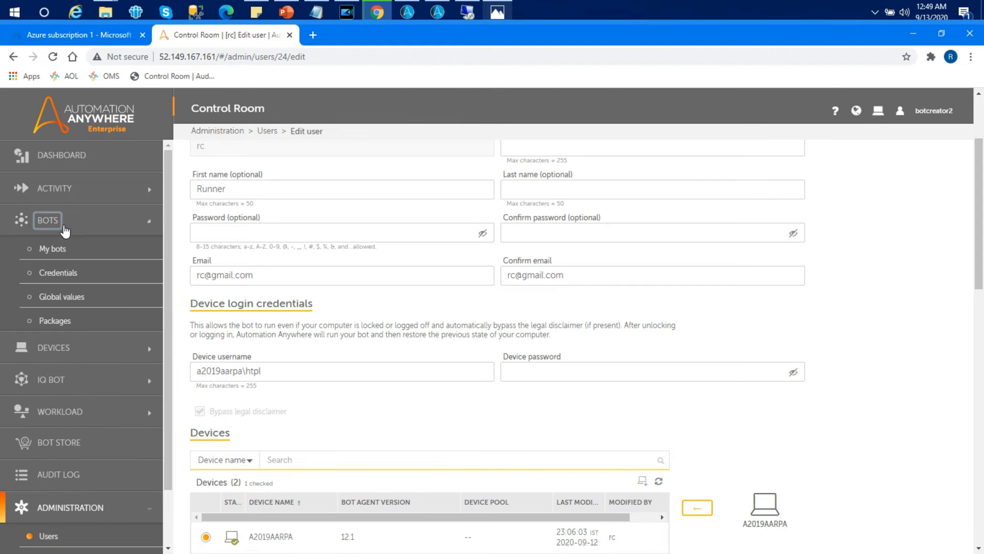
{"action": "left_click", "coordinate": [64, 249]}
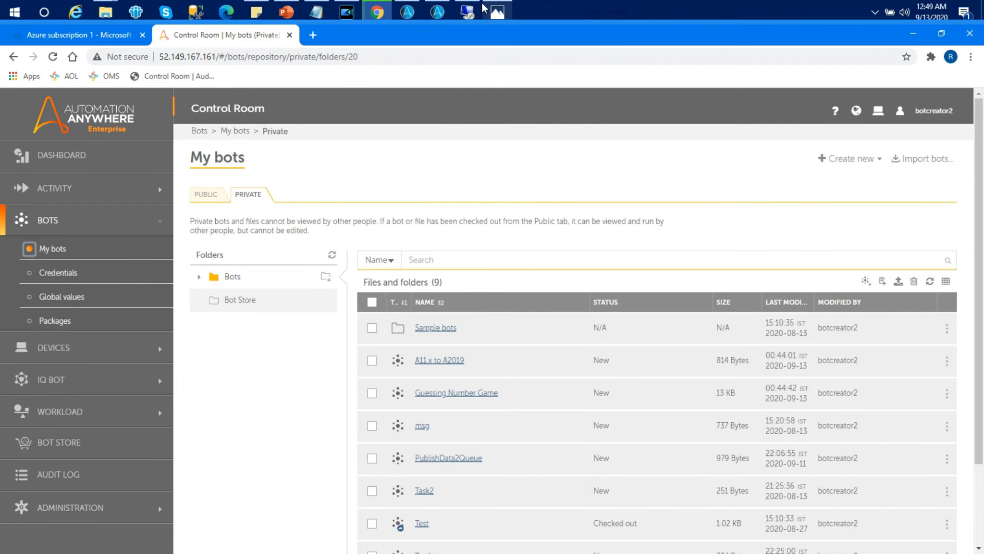
{"action": "left_click", "coordinate": [468, 11]}
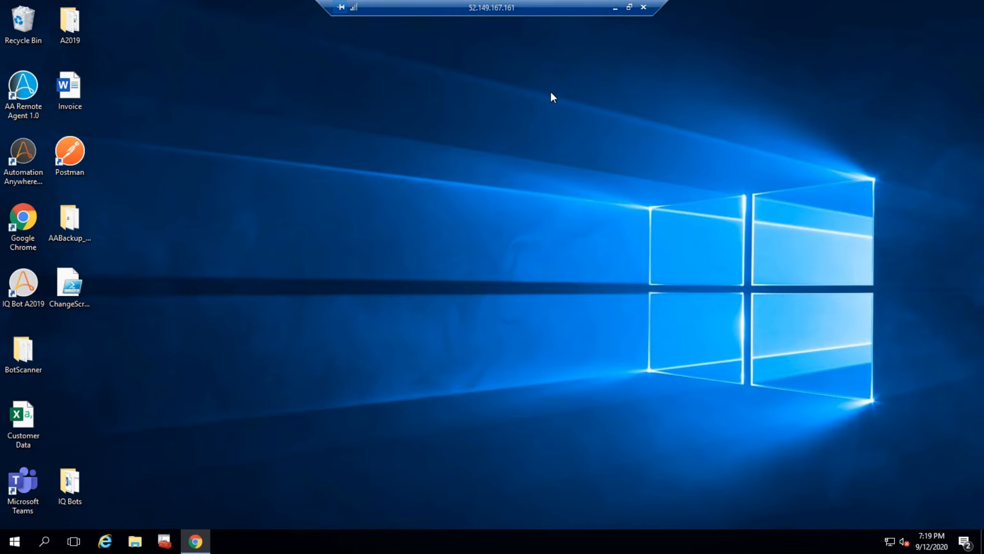
{"action": "left_click", "coordinate": [30, 218]}
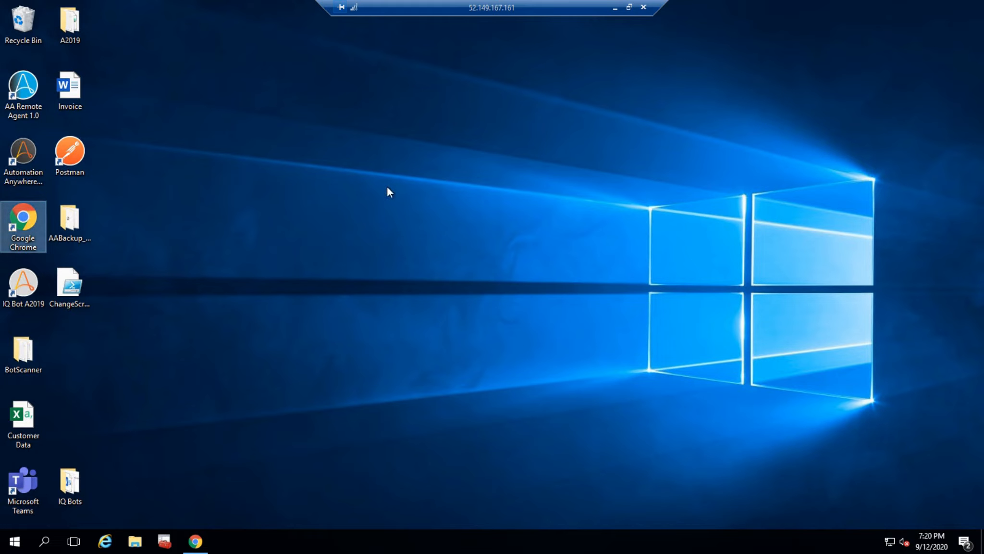
{"action": "left_click", "coordinate": [615, 8]}
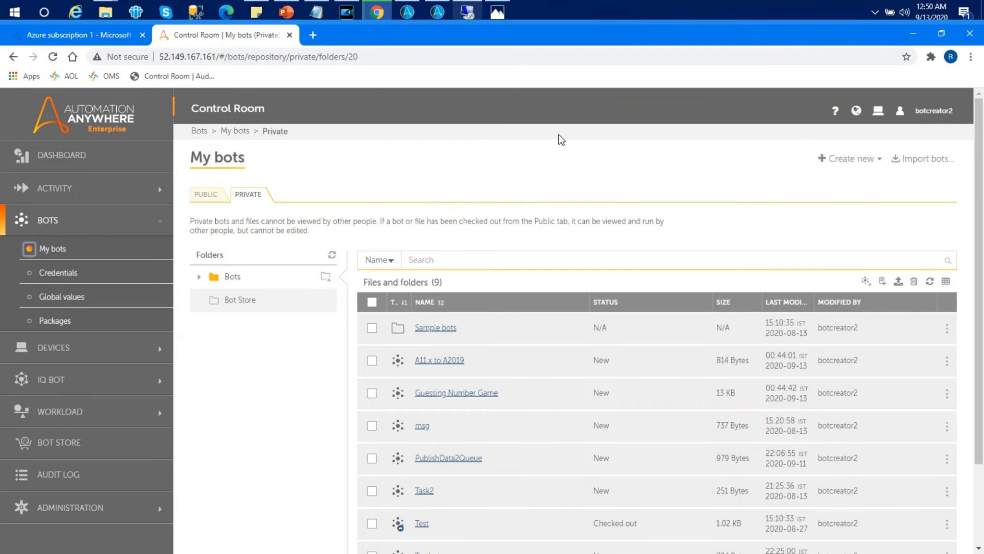
{"action": "mouse_move", "coordinate": [480, 14]}
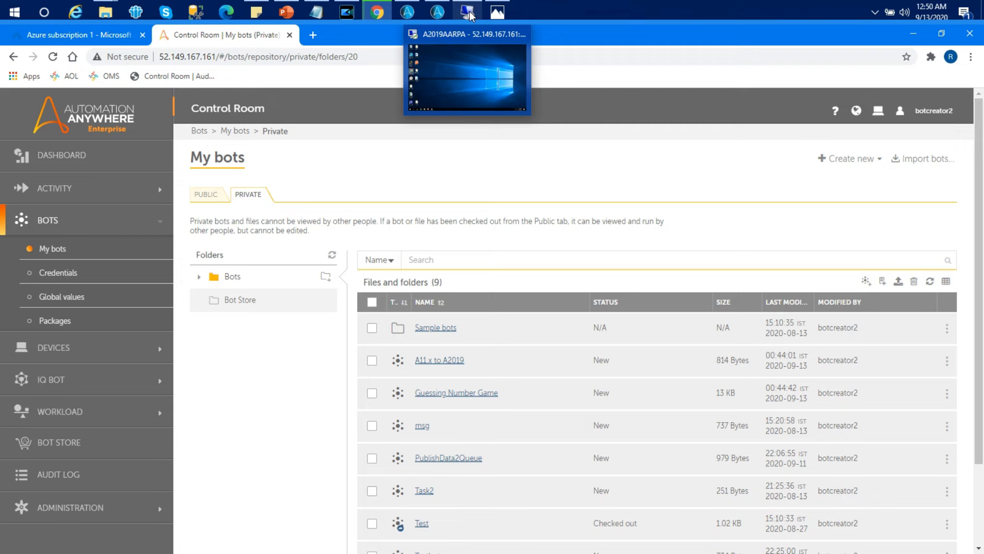
{"action": "left_click", "coordinate": [462, 47]}
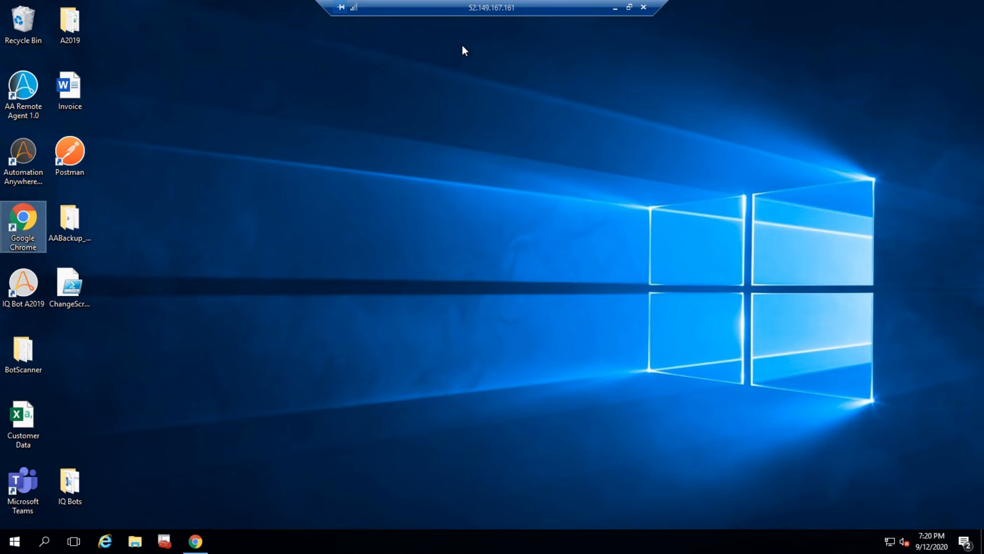
{"action": "left_click", "coordinate": [614, 9]}
{"action": "left_click", "coordinate": [58, 351]}
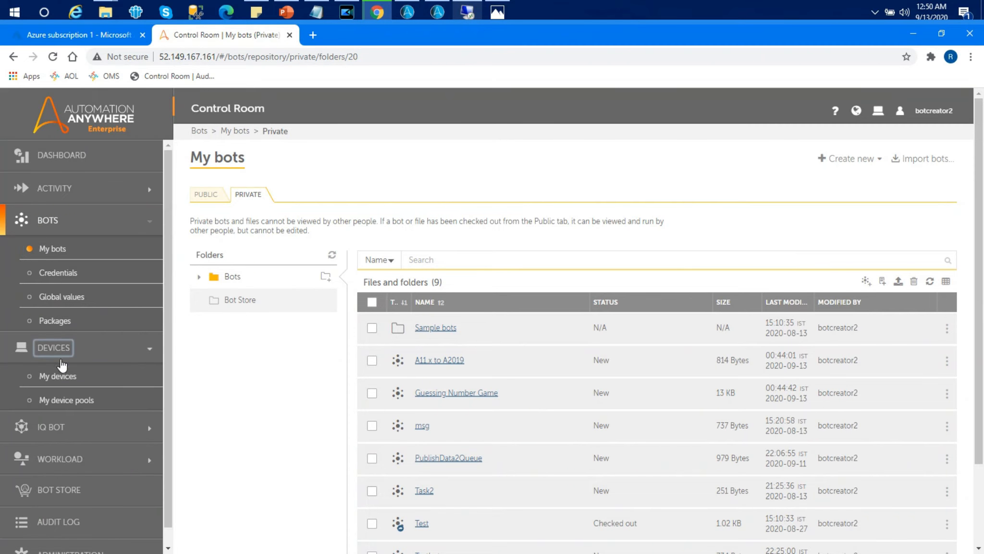
{"action": "left_click", "coordinate": [58, 376]}
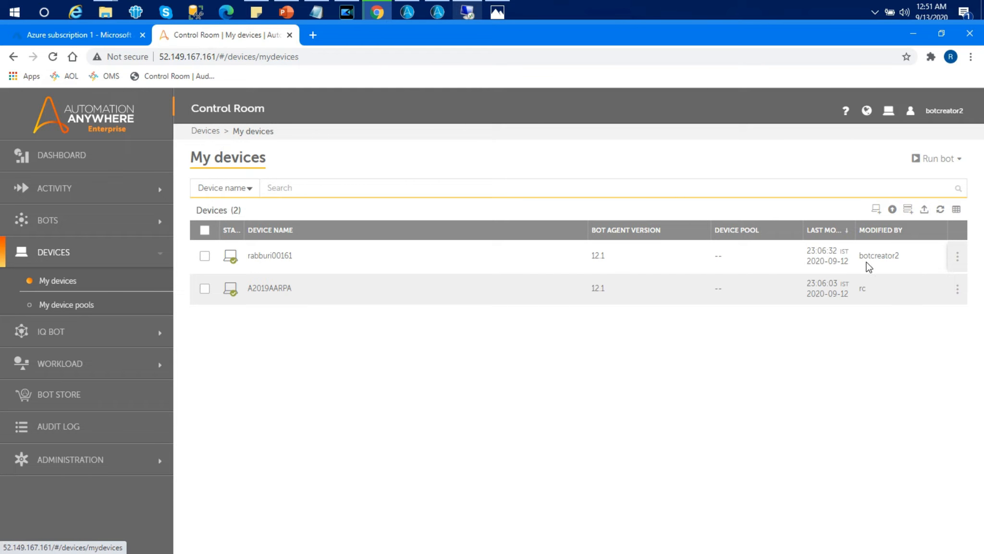
- Peek at the remote bot runner desktop, then return and examine the A2019AARPA device entry in My devices
{"action": "mouse_move", "coordinate": [954, 259]}
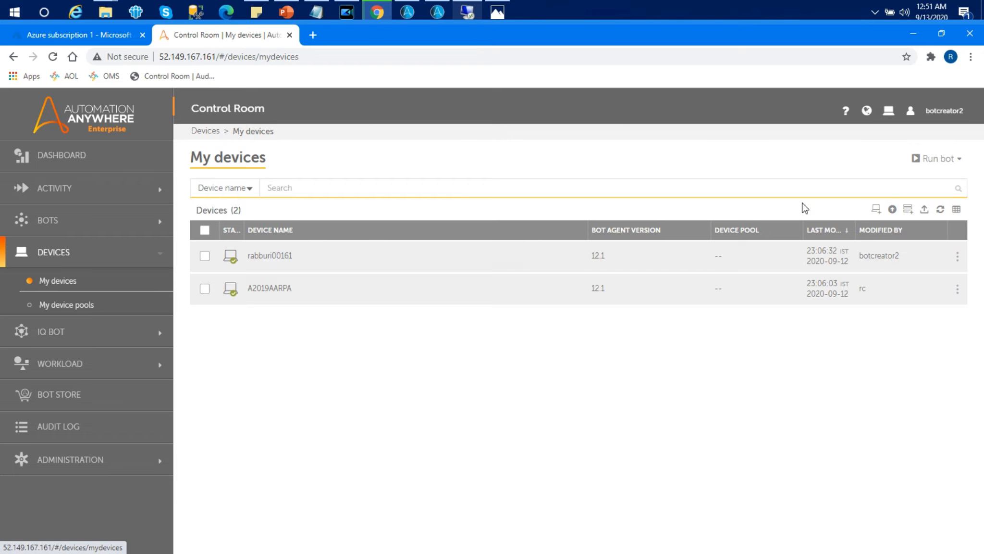
{"action": "mouse_move", "coordinate": [466, 18]}
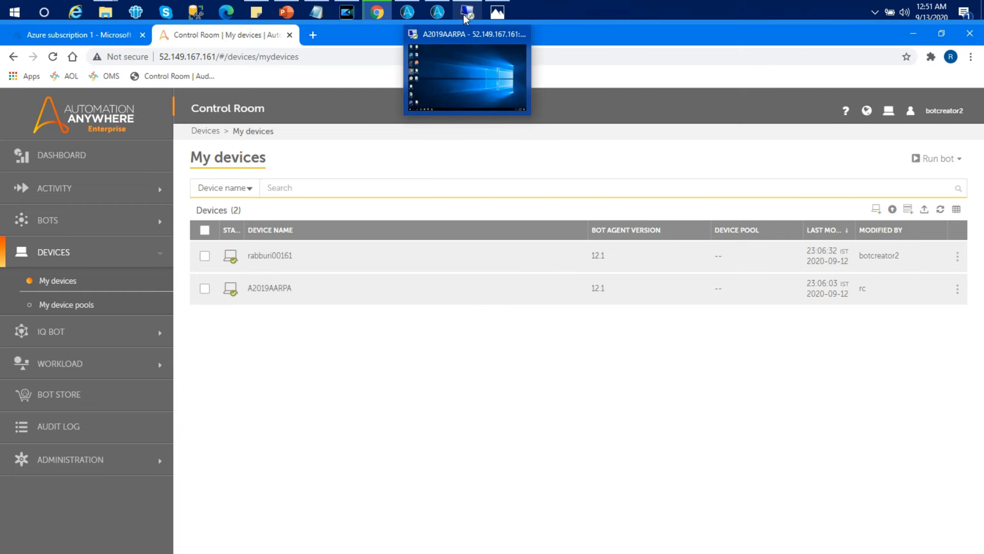
{"action": "left_click", "coordinate": [463, 58]}
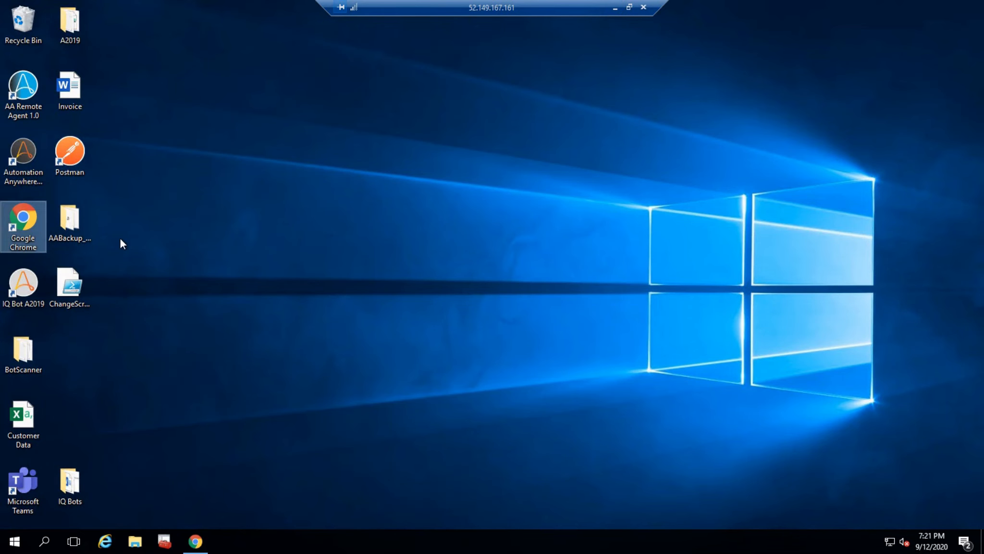
{"action": "left_click", "coordinate": [615, 9]}
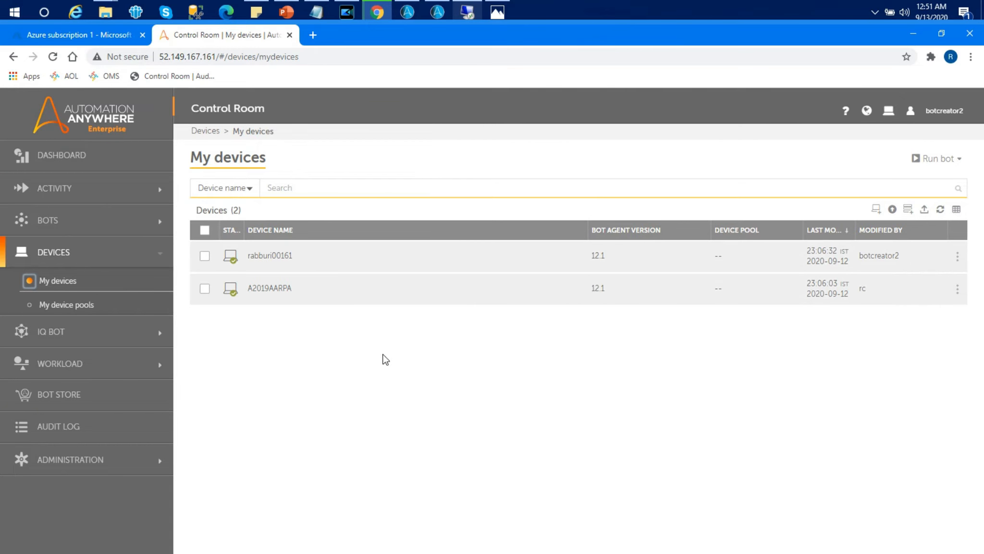
{"action": "left_click", "coordinate": [703, 322]}
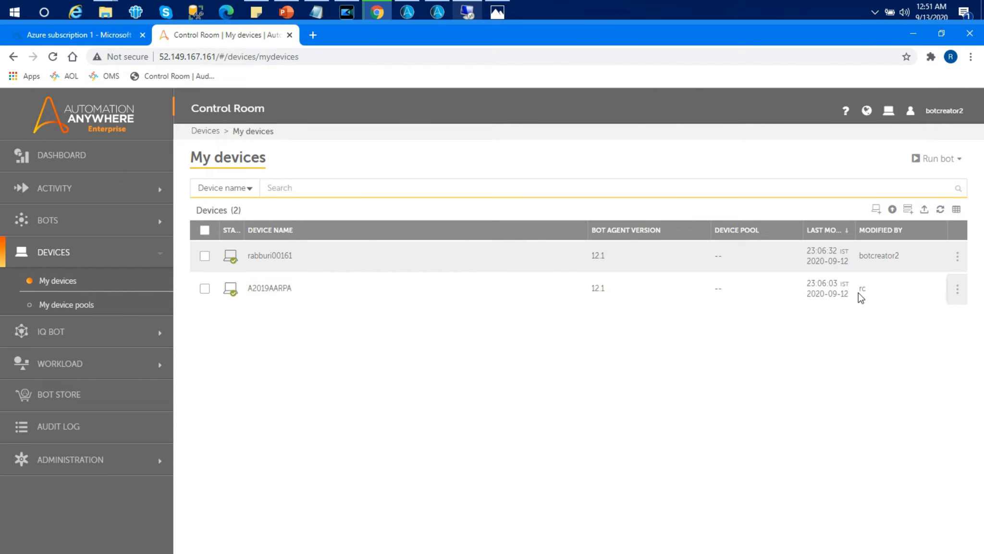
{"action": "left_click_drag", "start_coordinate": [861, 288], "coordinate": [878, 294]}
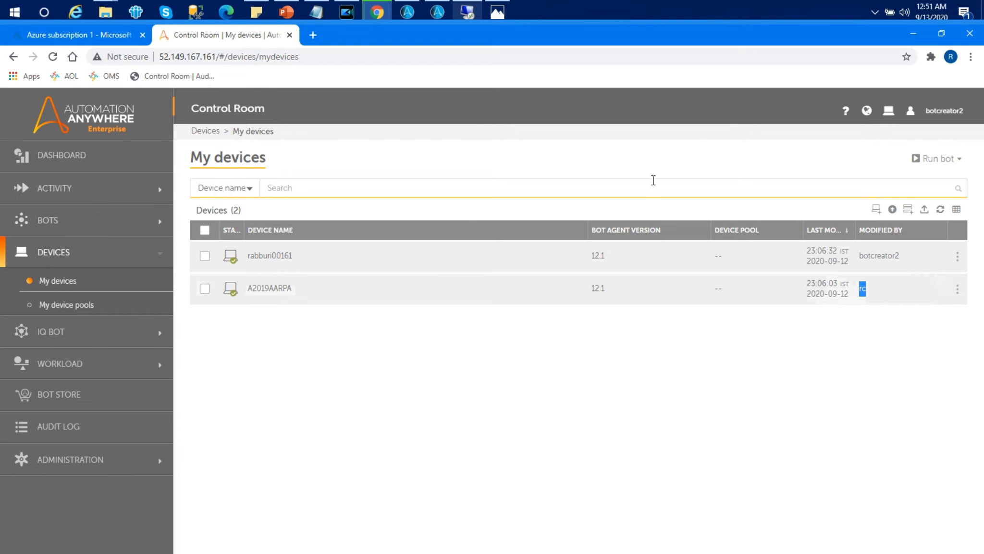
- Log out of the Control Room and sign in as admin with the admin password, dismissing the browser popup
{"action": "left_click", "coordinate": [943, 112]}
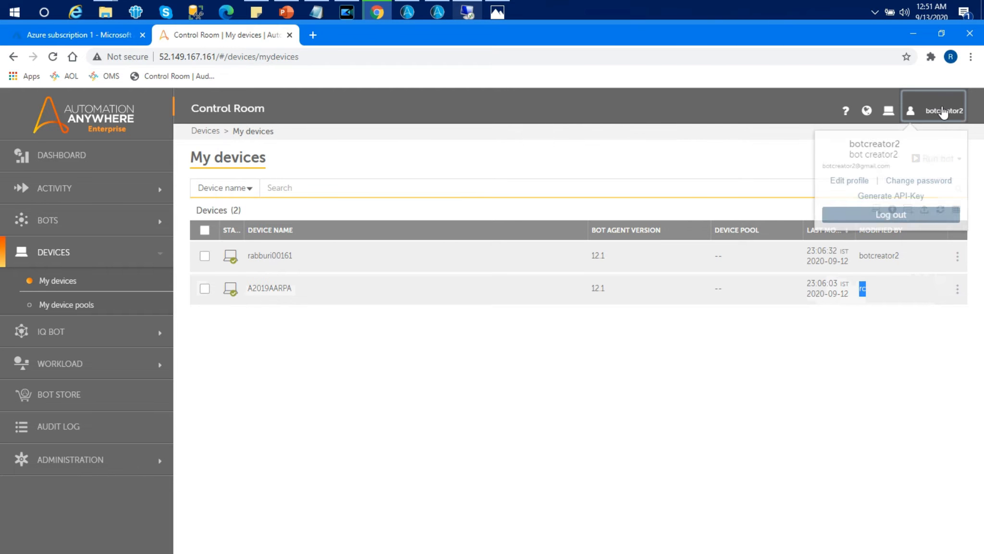
{"action": "left_click", "coordinate": [891, 216]}
{"action": "left_click", "coordinate": [517, 280]}
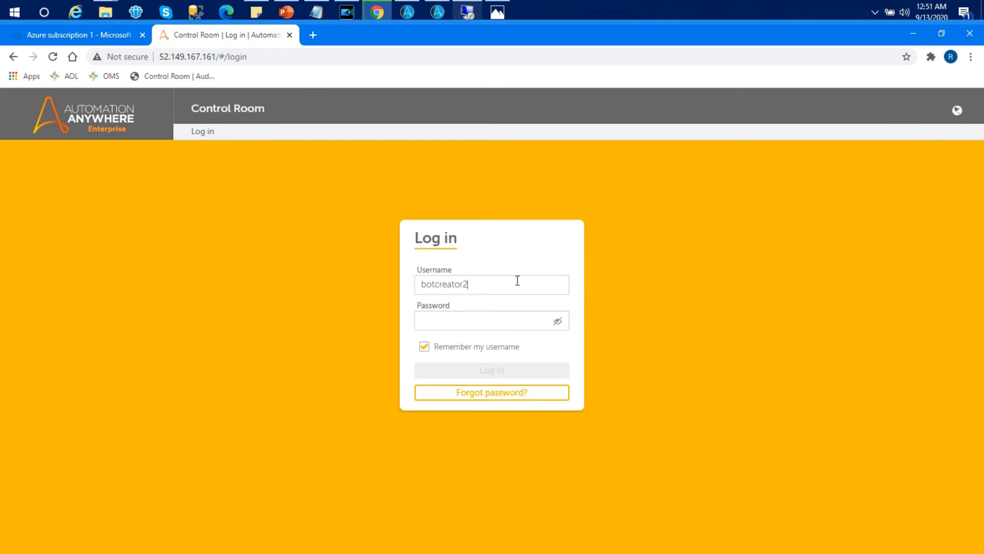
{"action": "key", "text": "ctrl+a"}
{"action": "type", "text": "admin"}
{"action": "key", "text": "Tab"}
{"action": "type", "text": "•••"}
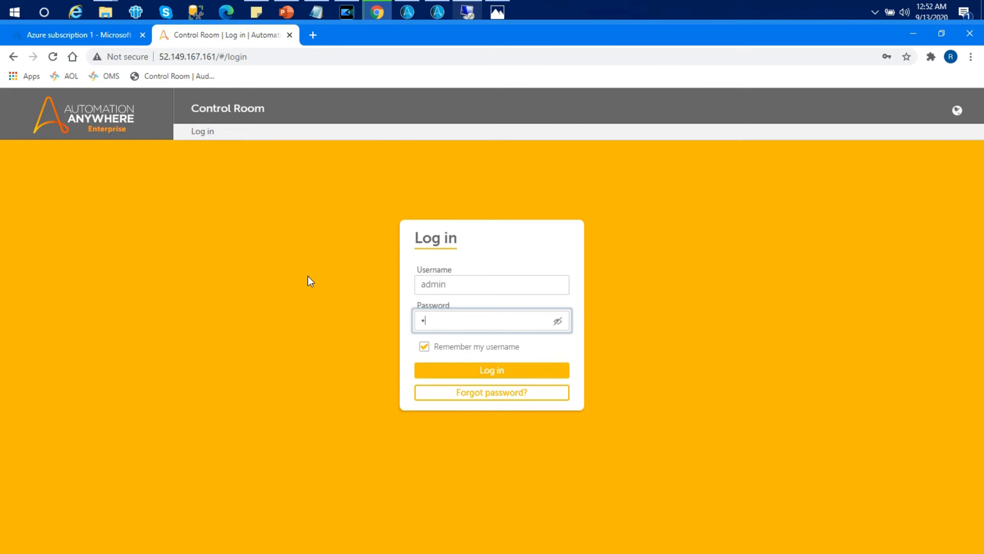
{"action": "type", "text": "••••••"}
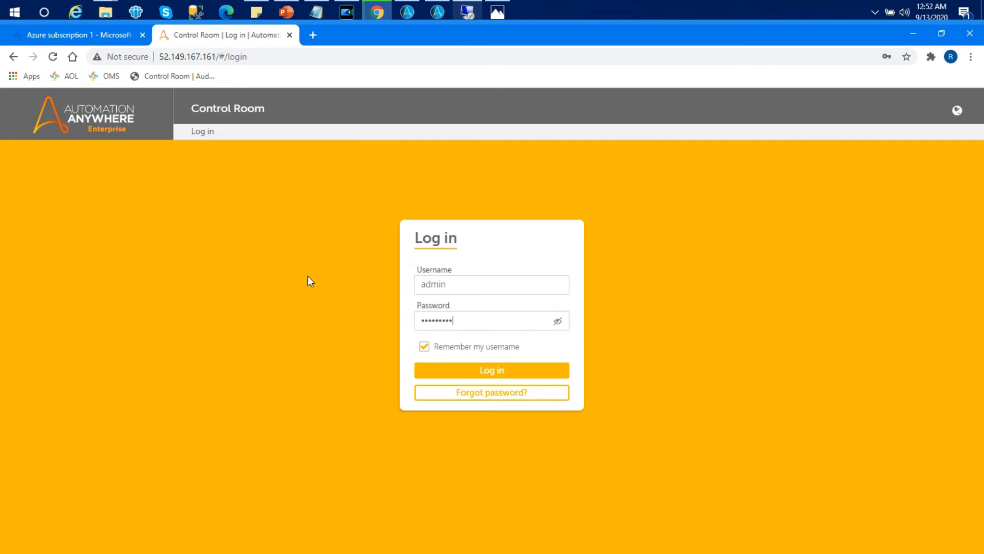
{"action": "key", "text": "Return"}
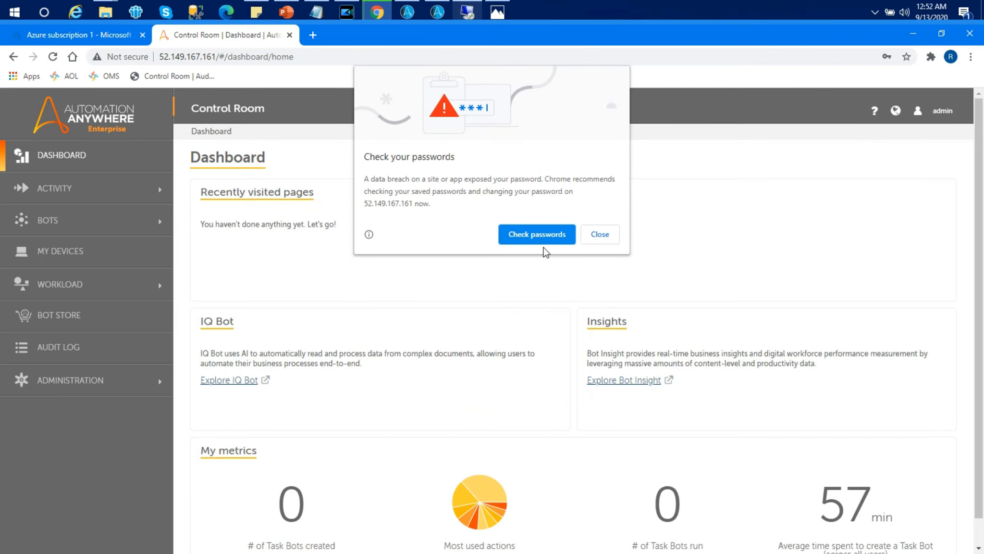
{"action": "left_click", "coordinate": [596, 234]}
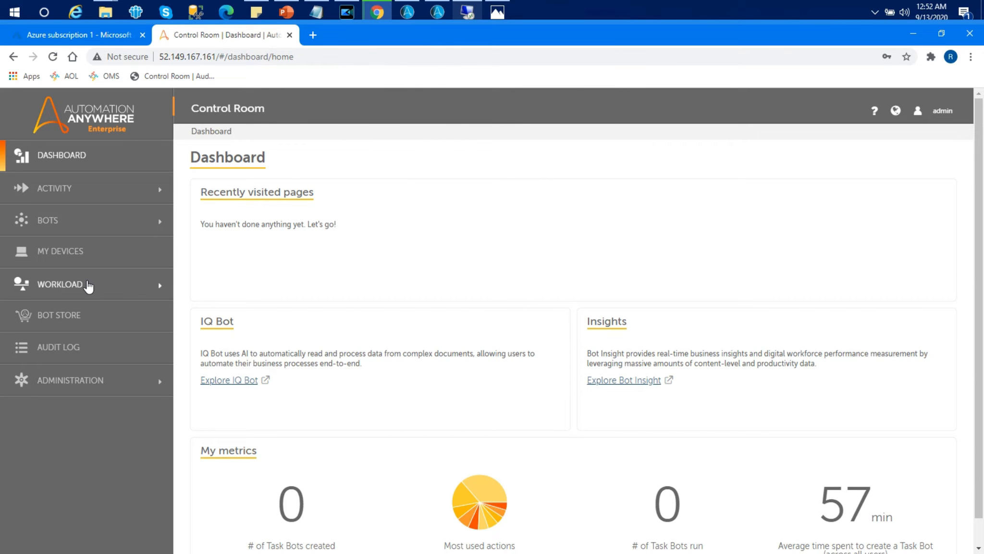
- Open My bots as admin, then log out again
{"action": "left_click", "coordinate": [80, 227]}
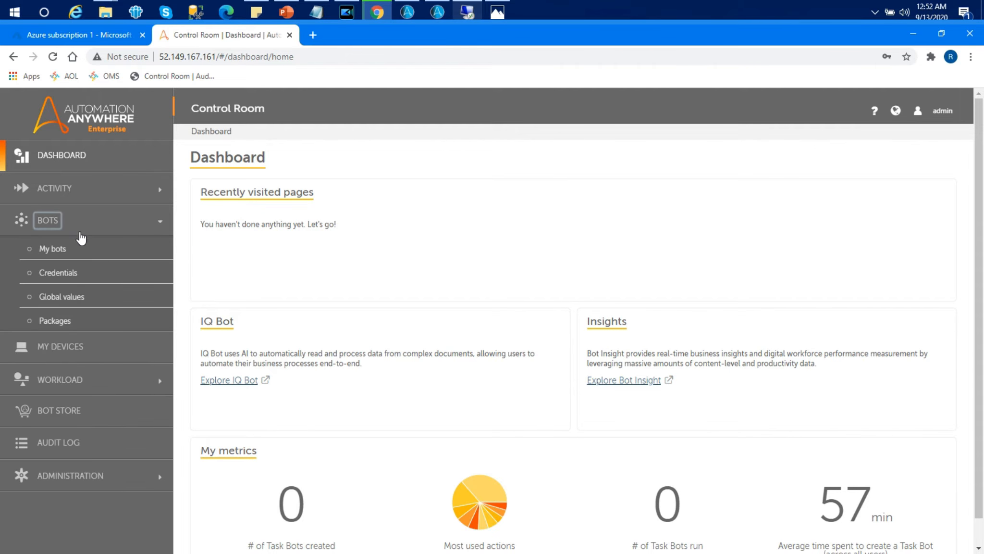
{"action": "left_click", "coordinate": [71, 250]}
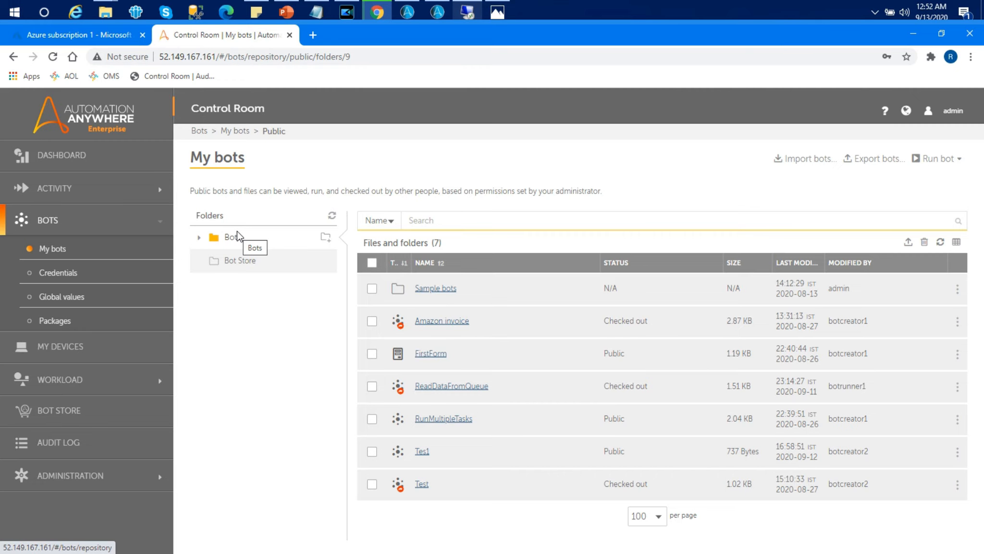
{"action": "left_click", "coordinate": [957, 112]}
{"action": "left_click", "coordinate": [893, 201]}
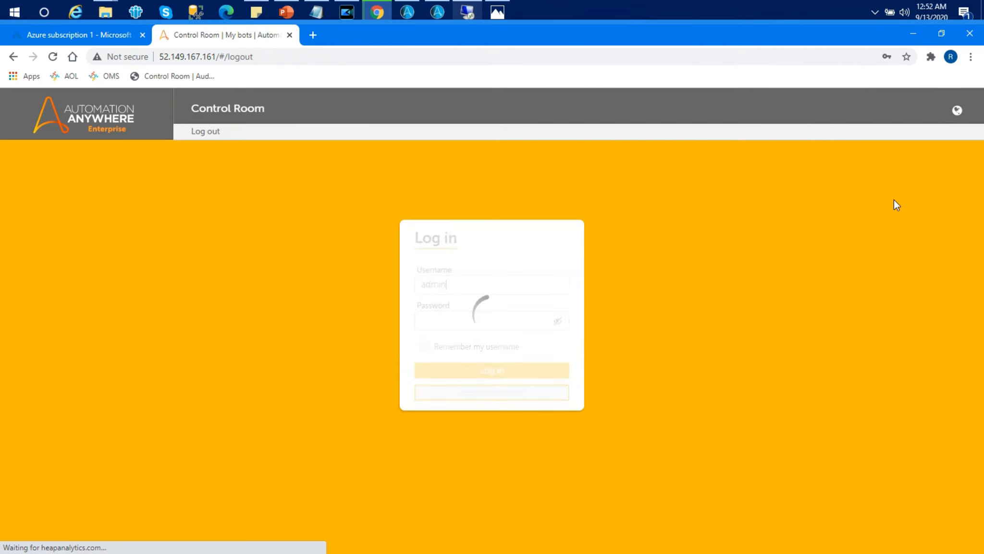
- Sign back in to the Control Room as botcreator2 with that account's password
{"action": "left_click_drag", "start_coordinate": [516, 282], "coordinate": [405, 288]}
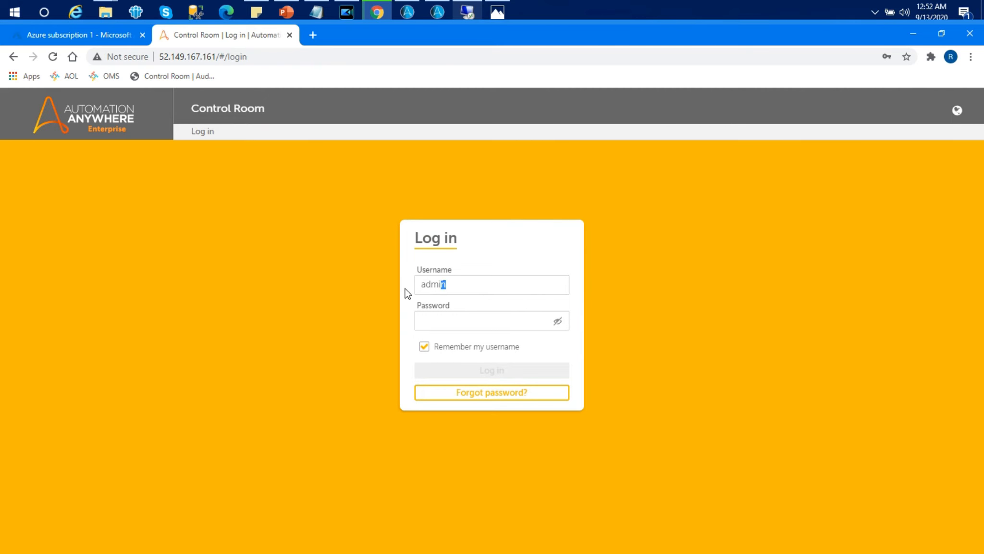
{"action": "type", "text": "botcreator2"}
{"action": "left_click", "coordinate": [464, 315]}
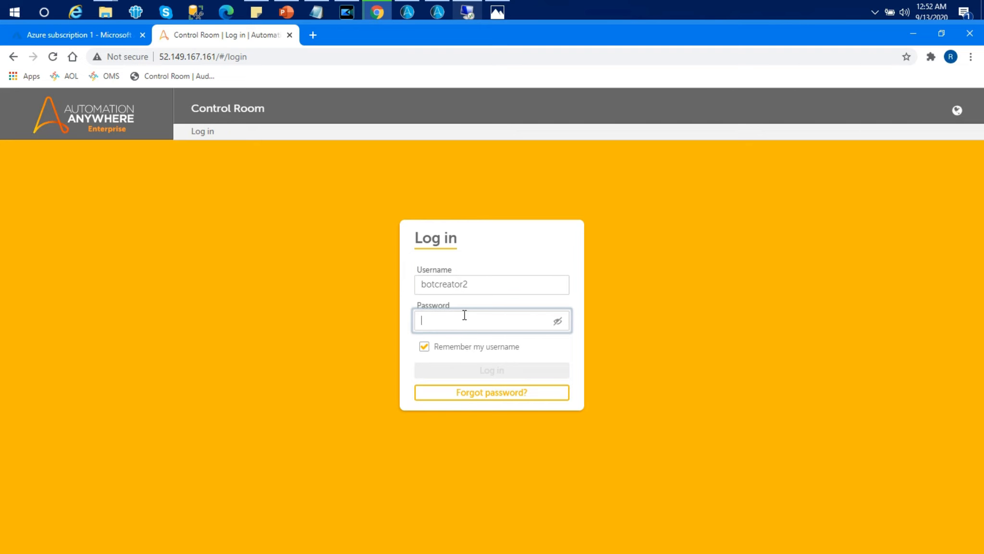
{"action": "type", "text": "•••••••"}
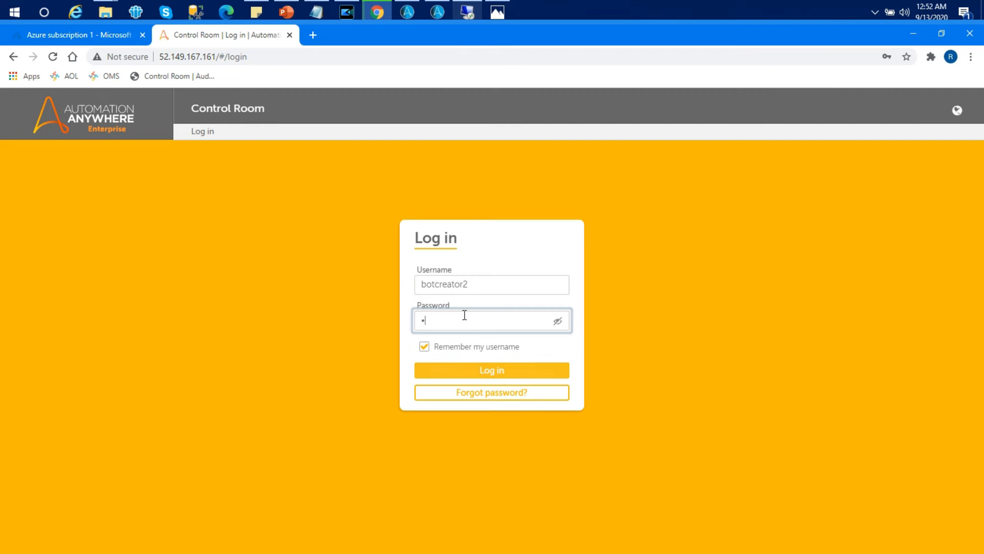
{"action": "type", "text": "••••"}
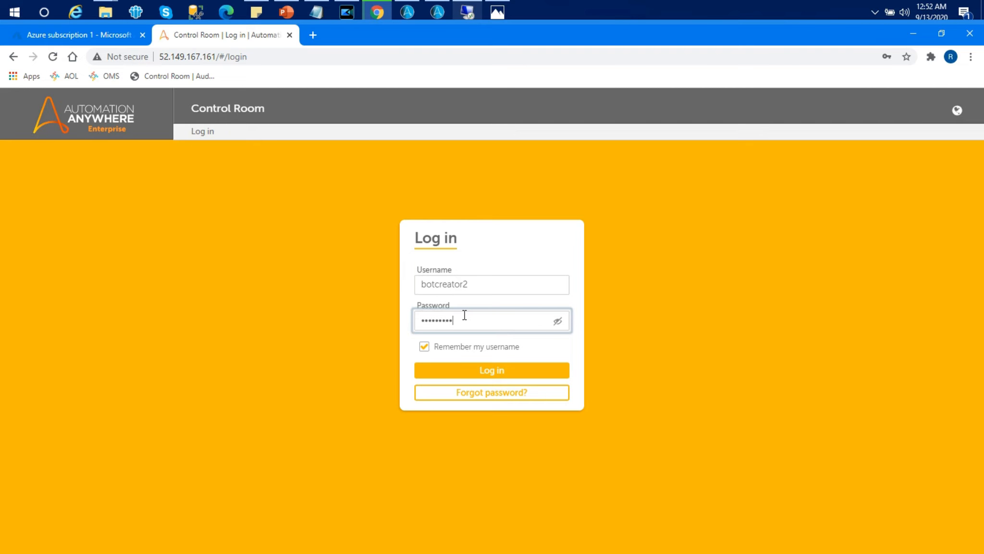
{"action": "key", "text": "Return"}
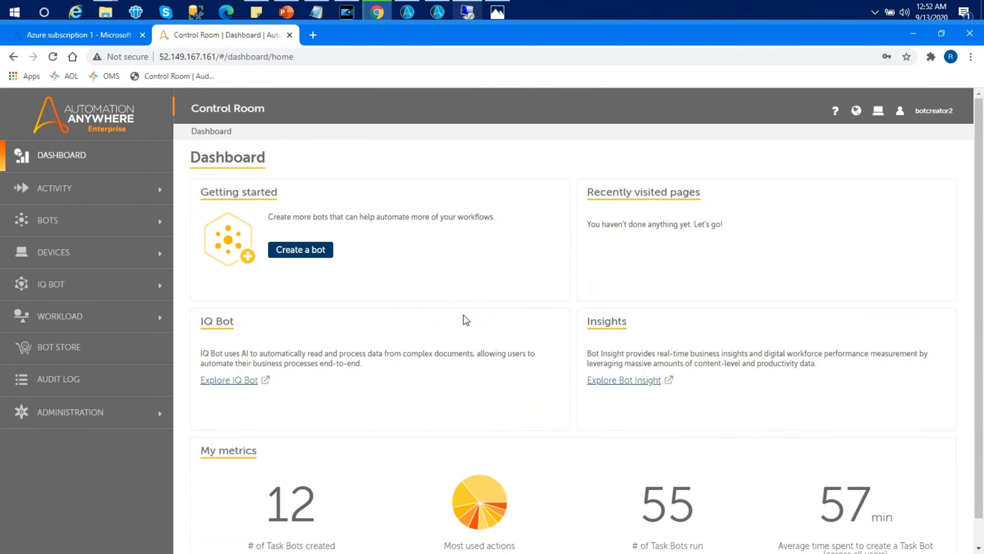
- Check in the Guessing Number Game bot from the private My bots list with the comment v1.0
{"action": "left_click", "coordinate": [48, 220]}
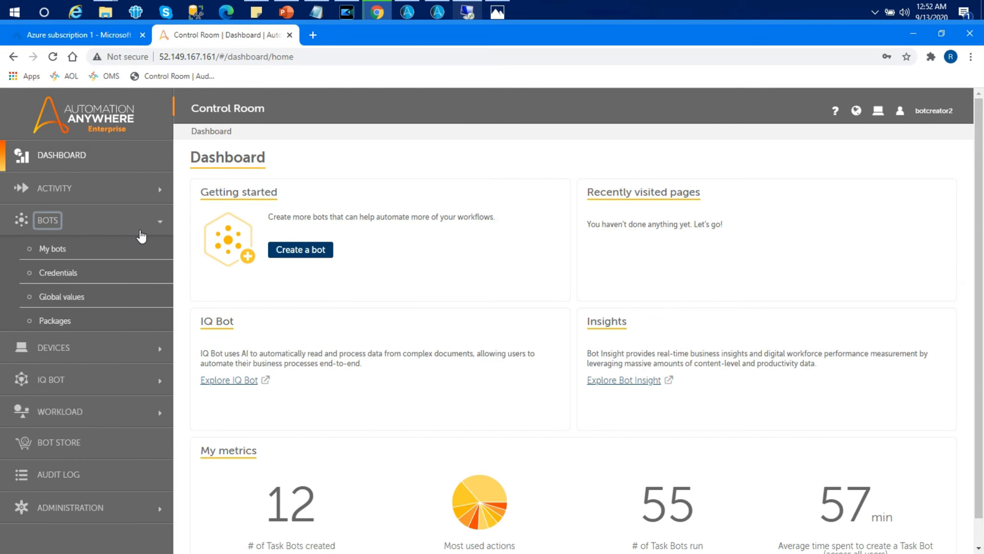
{"action": "left_click", "coordinate": [72, 252]}
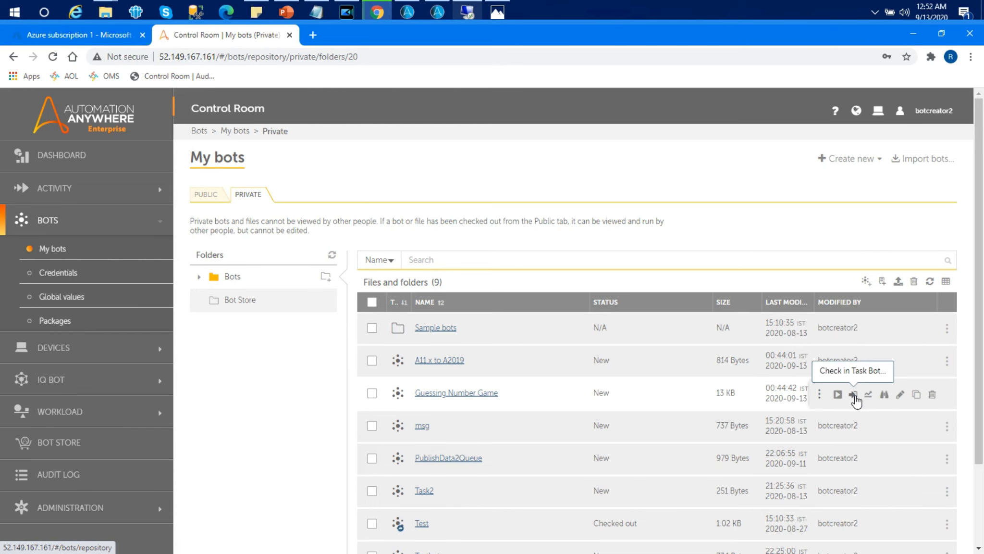
{"action": "left_click", "coordinate": [854, 395]}
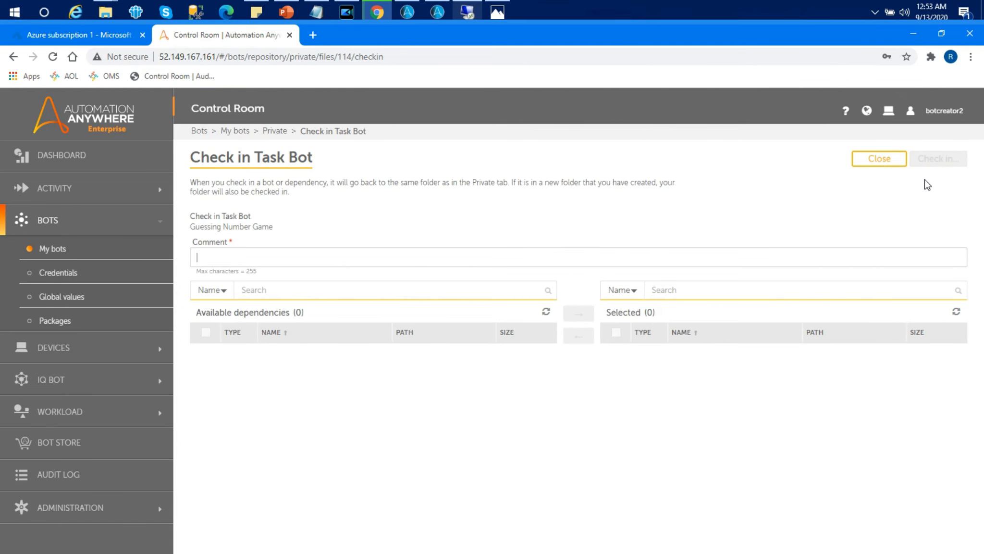
{"action": "type", "text": "v"}
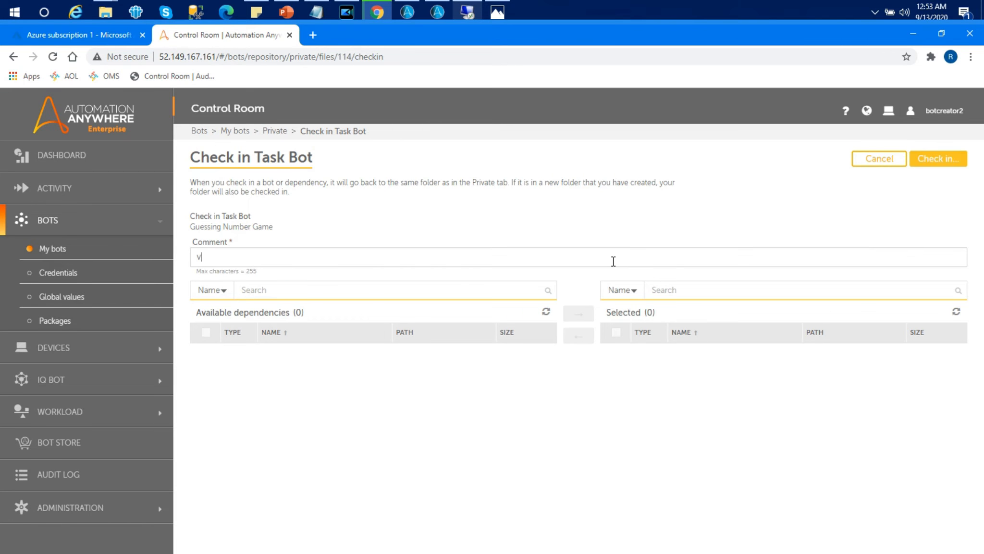
{"action": "type", "text": "1.0"}
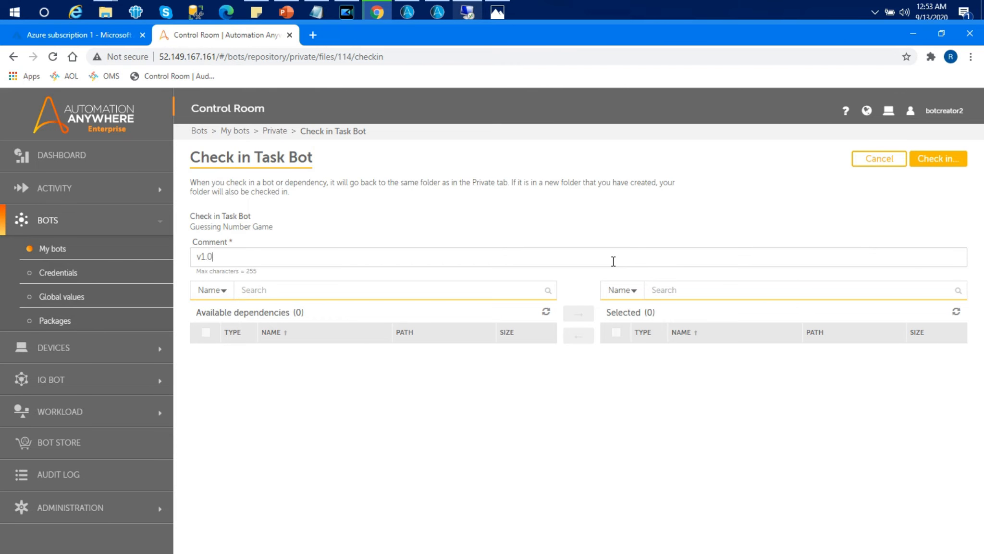
{"action": "left_click", "coordinate": [934, 163]}
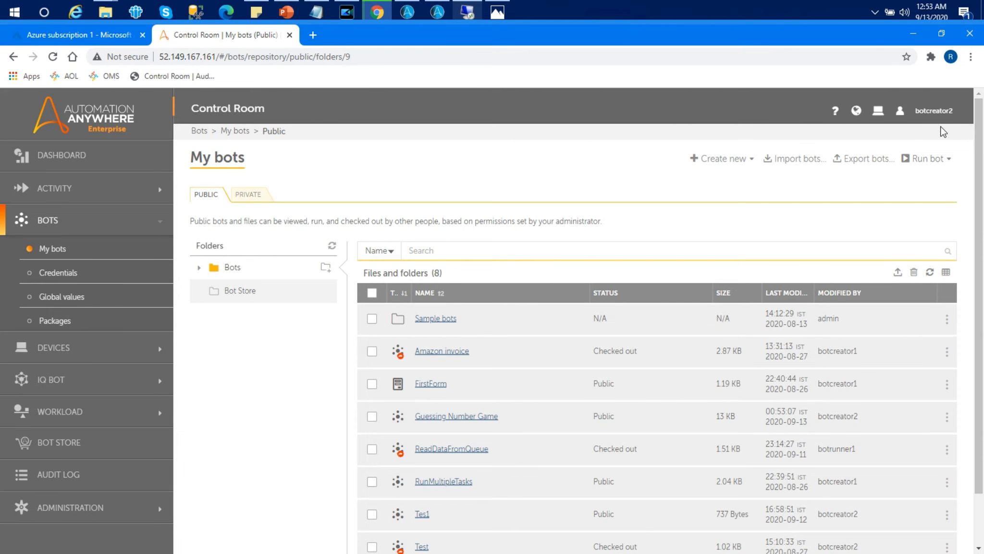
- Log out and sign in as admin with the admin password, dismissing the browser popup
{"action": "left_click", "coordinate": [933, 111]}
{"action": "left_click", "coordinate": [875, 219]}
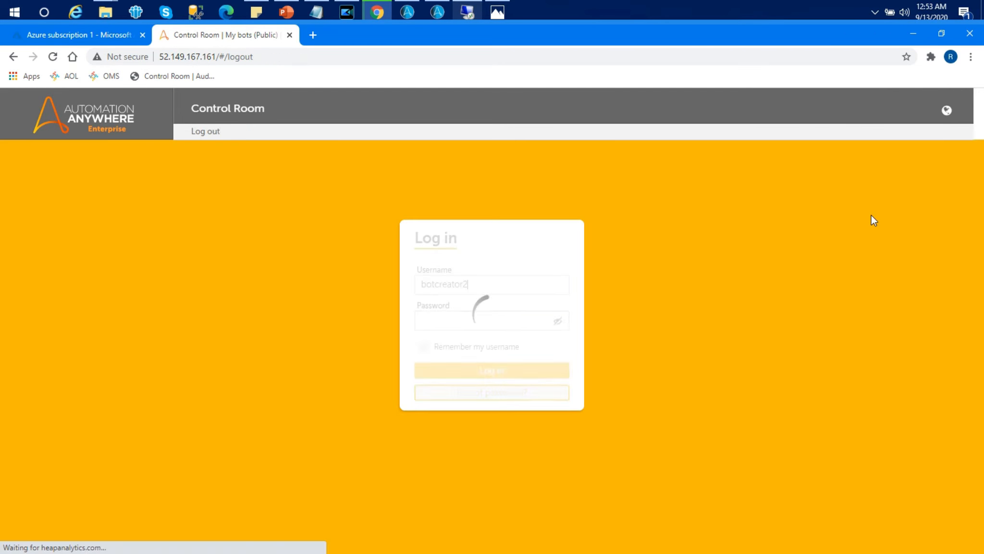
{"action": "double_click", "coordinate": [487, 286]}
{"action": "type", "text": "admin"}
{"action": "left_click", "coordinate": [429, 320]}
{"action": "type", "text": "••••••"}
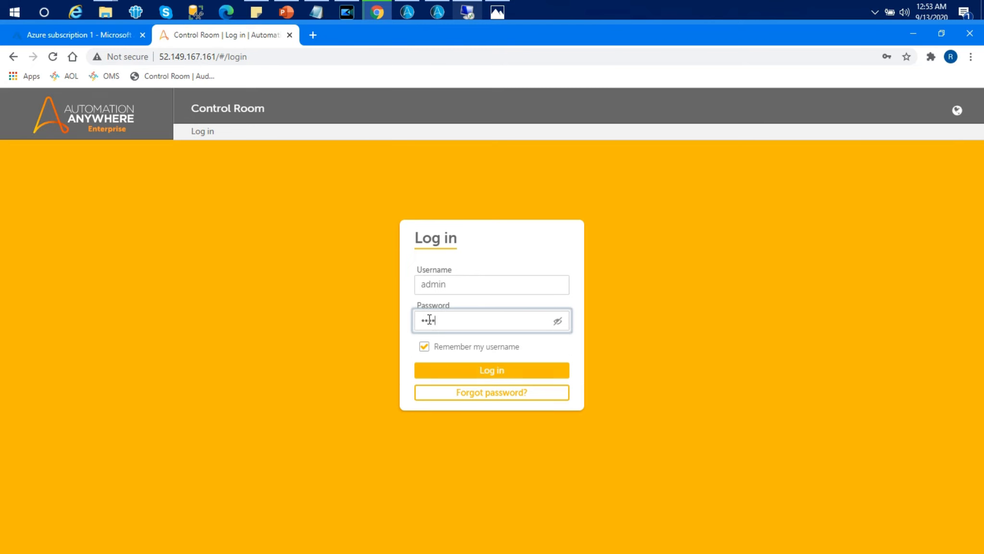
{"action": "type", "text": "•••"}
{"action": "key", "text": "Return"}
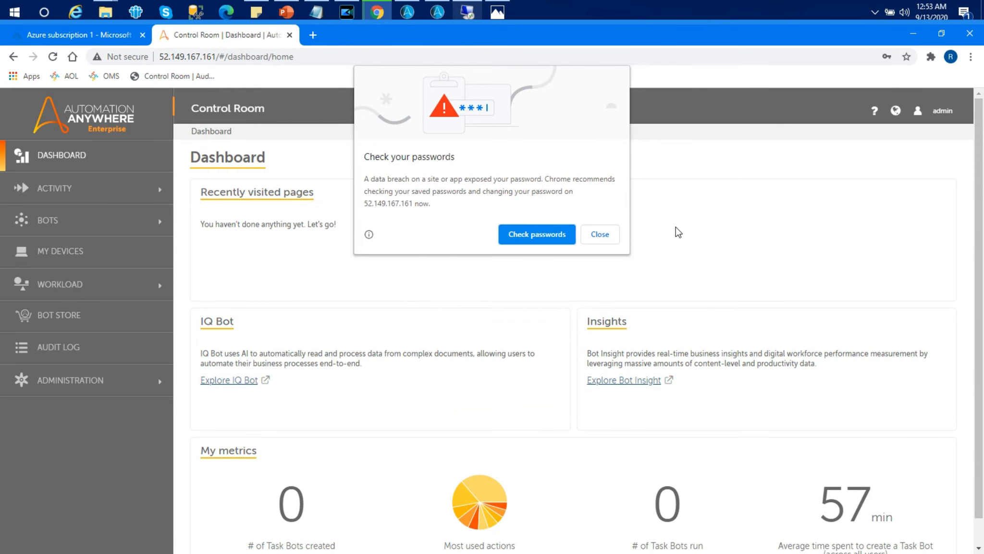
{"action": "left_click", "coordinate": [608, 231]}
- From My bots start Run bot now, select the Guessing Number Game task bot and continue to the Run As tab
{"action": "left_click", "coordinate": [68, 221]}
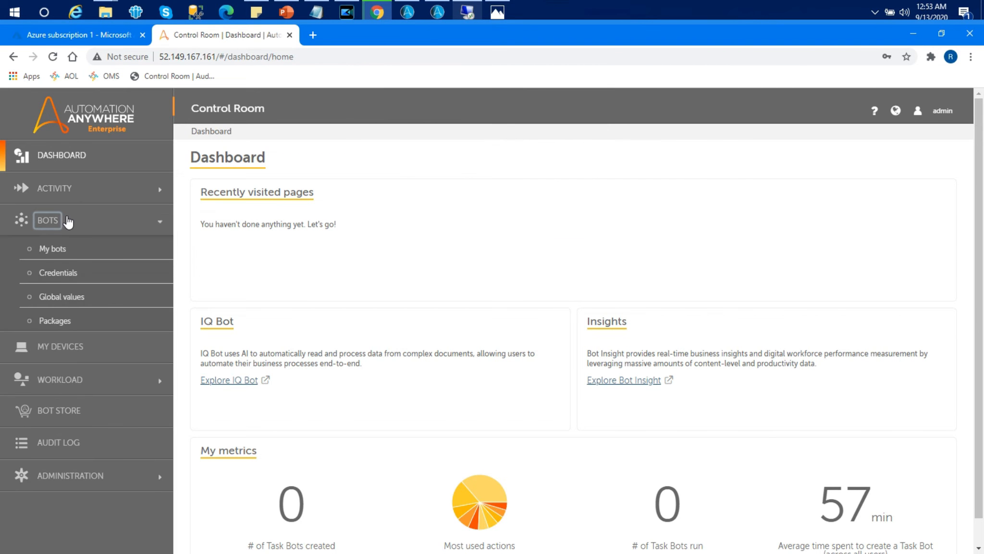
{"action": "left_click", "coordinate": [66, 252]}
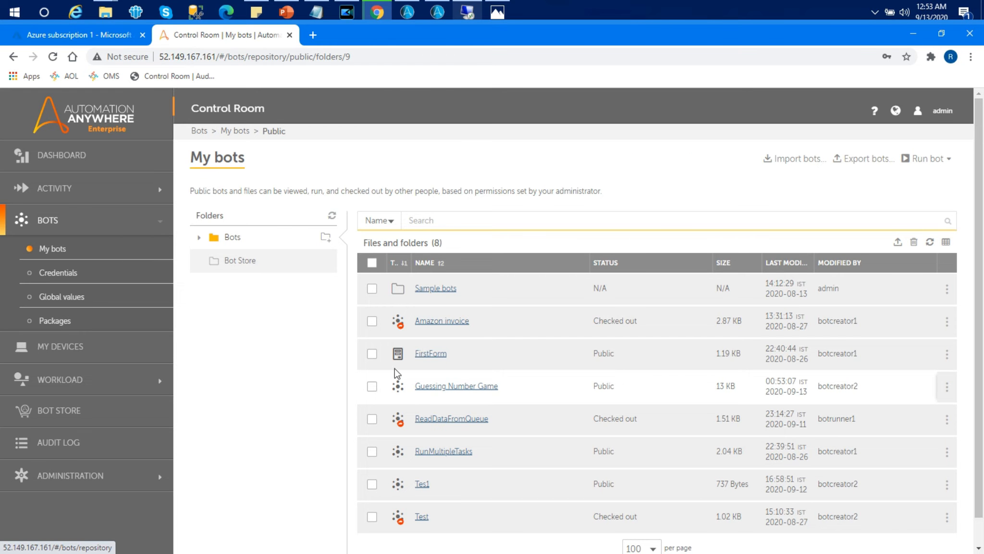
{"action": "left_click", "coordinate": [937, 160]}
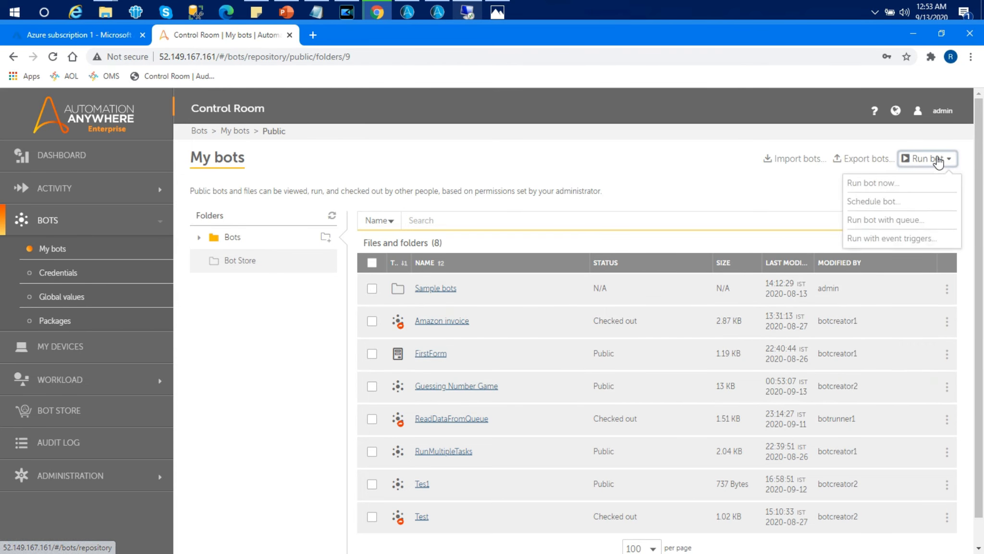
{"action": "left_click", "coordinate": [879, 185]}
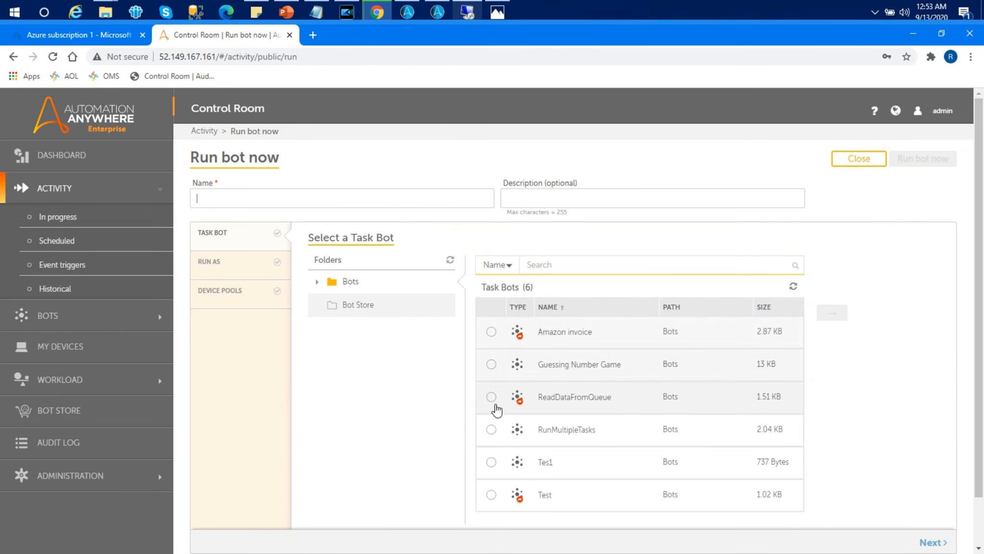
{"action": "left_click", "coordinate": [491, 364]}
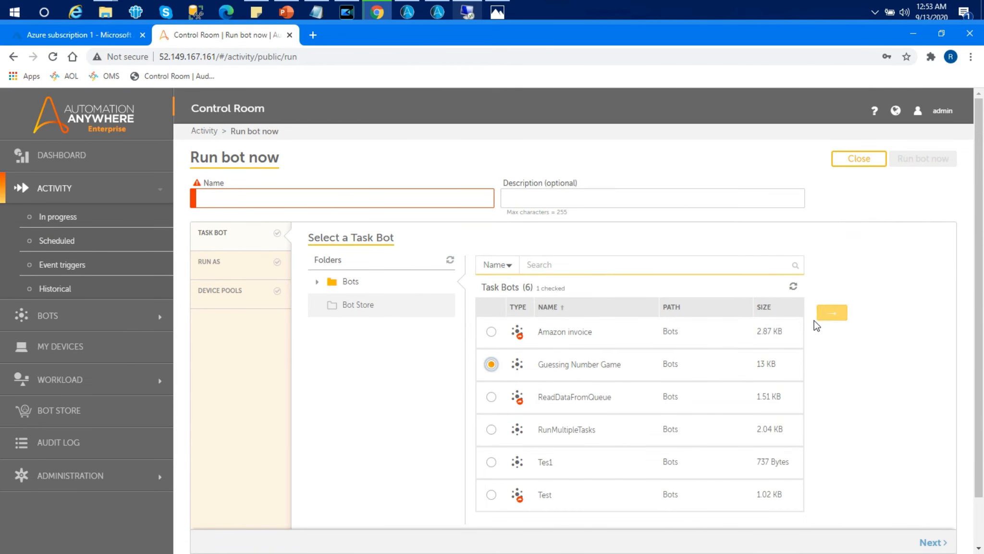
{"action": "left_click", "coordinate": [833, 314]}
{"action": "left_click_drag", "start_coordinate": [979, 234], "coordinate": [980, 498]}
{"action": "left_click", "coordinate": [938, 536]}
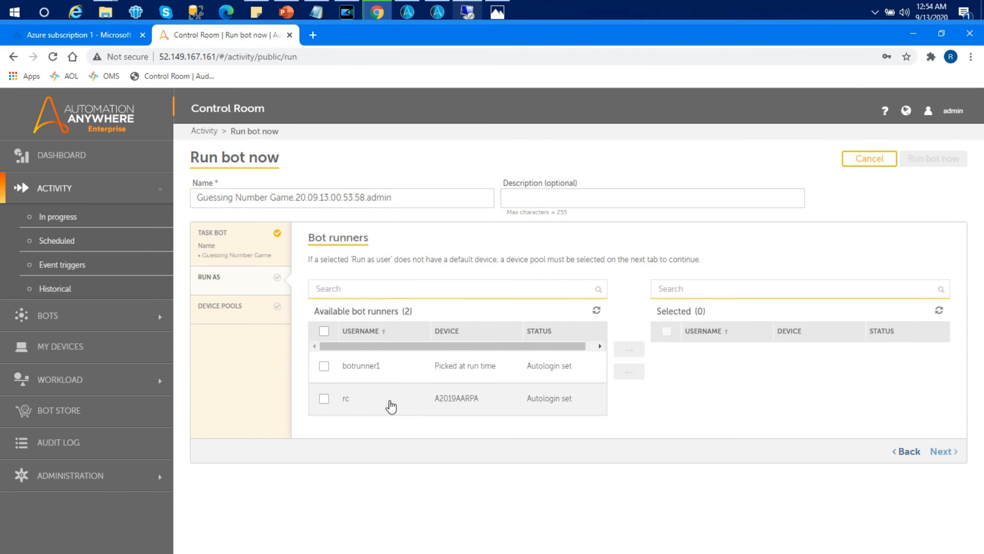
- Add the rc bot runner as the Run As user, continue past device pools, and run the bot now
{"action": "left_click", "coordinate": [324, 398]}
{"action": "left_click", "coordinate": [626, 350]}
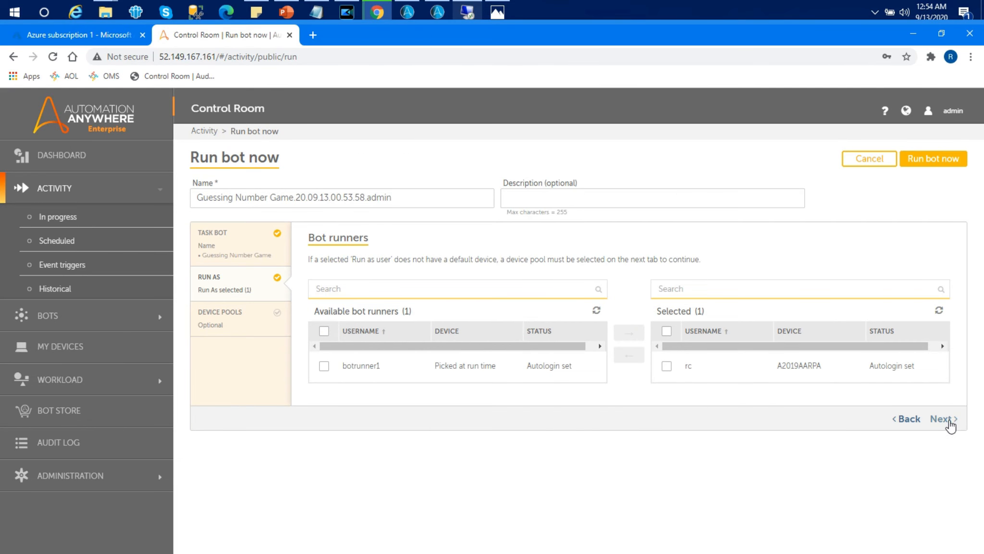
{"action": "left_click", "coordinate": [944, 419]}
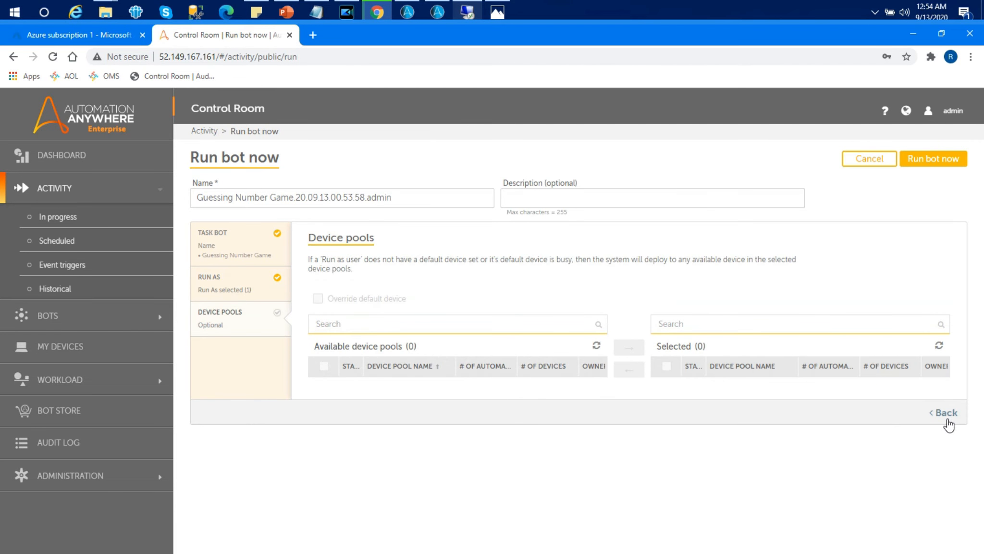
{"action": "left_click", "coordinate": [939, 161]}
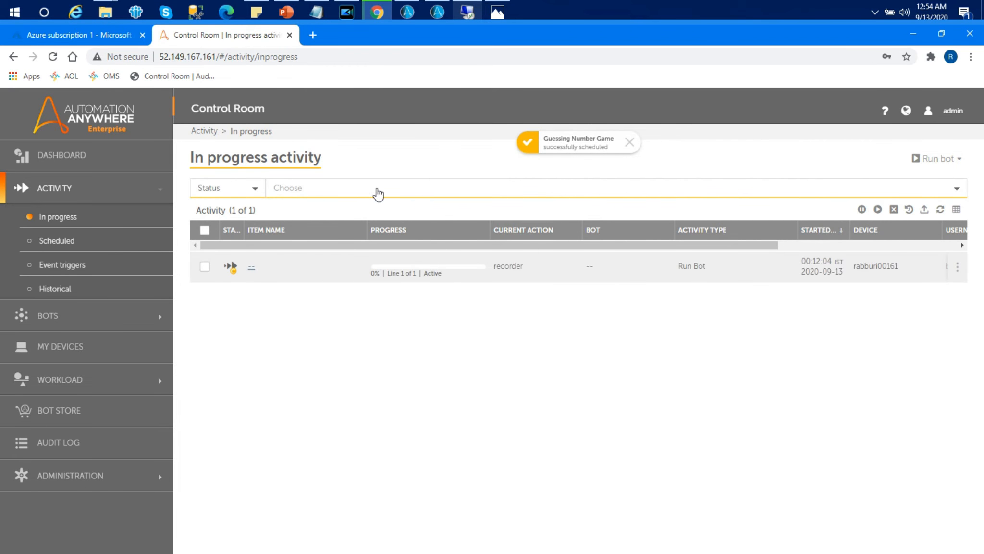
- Open the remote desktop of the A2019AARPA bot runner, enlarge its window, guess 500 in the bot's prompt and close the reply
{"action": "left_click", "coordinate": [466, 17]}
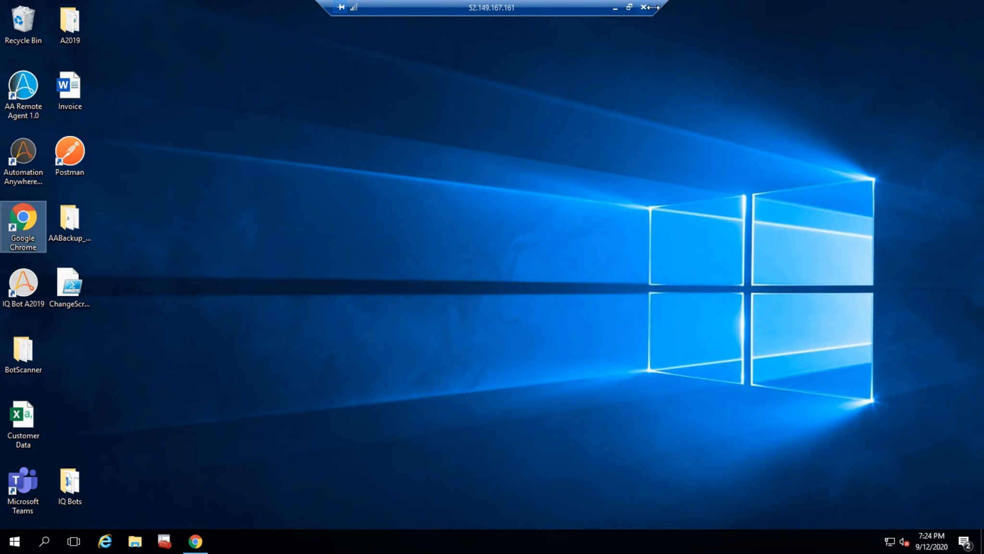
{"action": "left_click", "coordinate": [630, 8]}
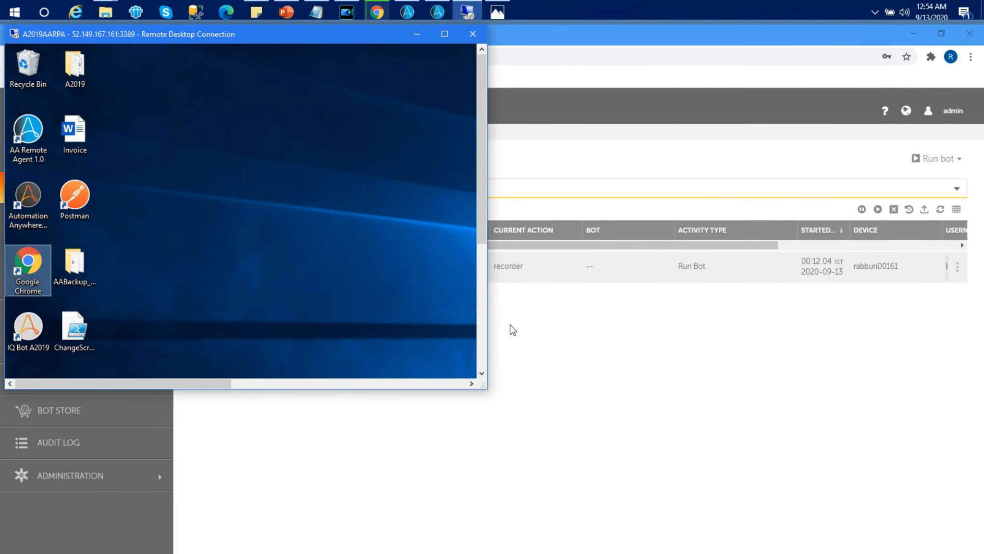
{"action": "left_click_drag", "start_coordinate": [489, 386], "coordinate": [972, 407]}
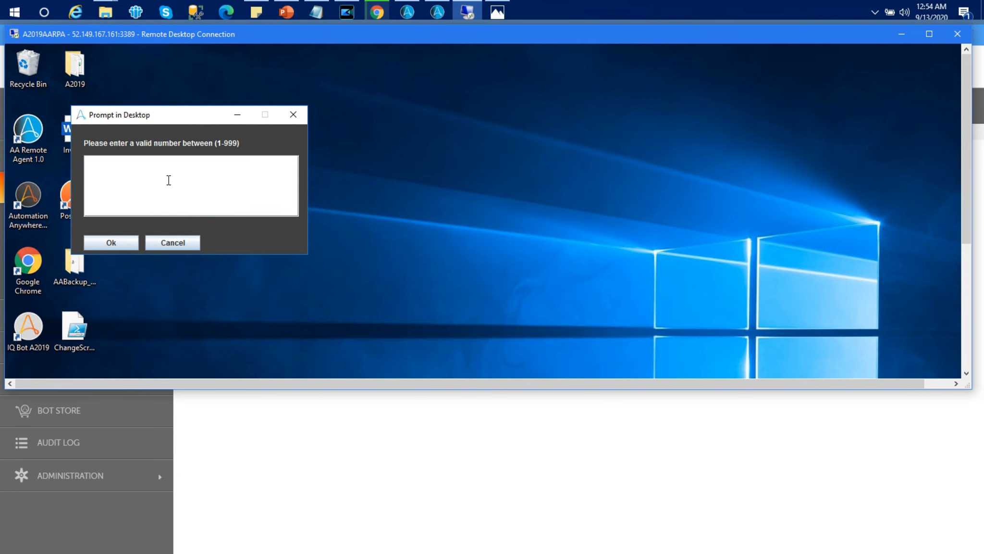
{"action": "type", "text": "500"}
{"action": "left_click", "coordinate": [110, 242]}
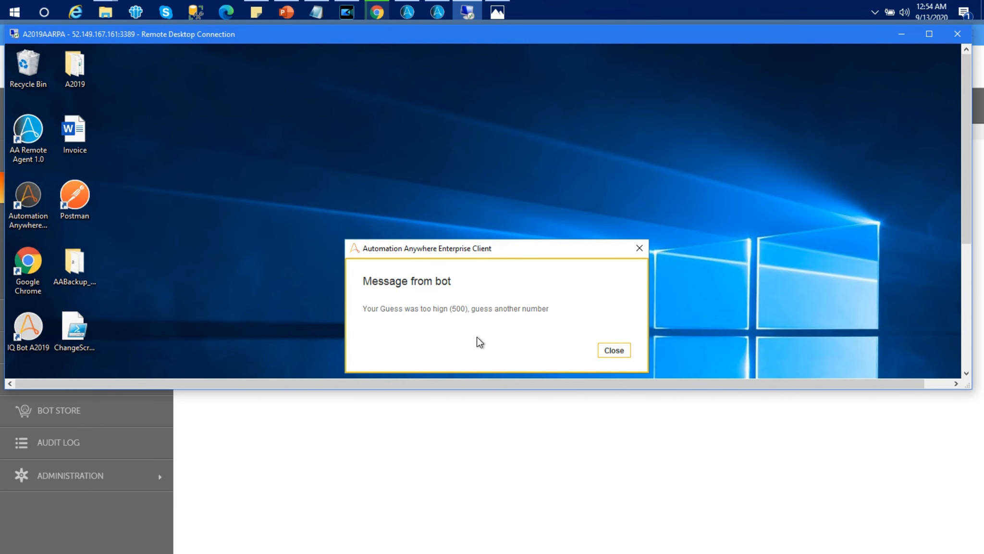
{"action": "left_click", "coordinate": [613, 350]}
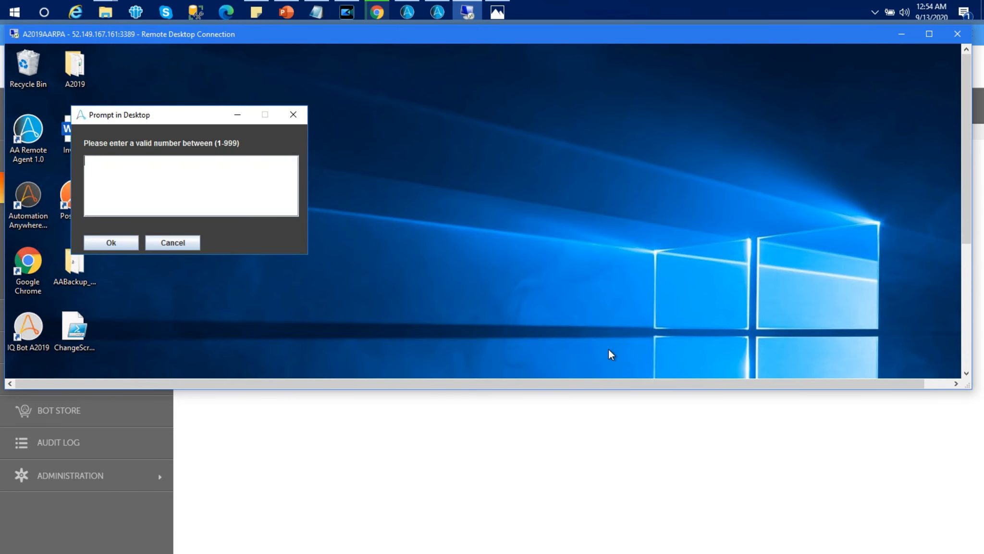
- Enter guesses 400 and 300 in the bot's prompt, maximizing the remote desktop window in between
{"action": "type", "text": "400"}
{"action": "left_click", "coordinate": [118, 240]}
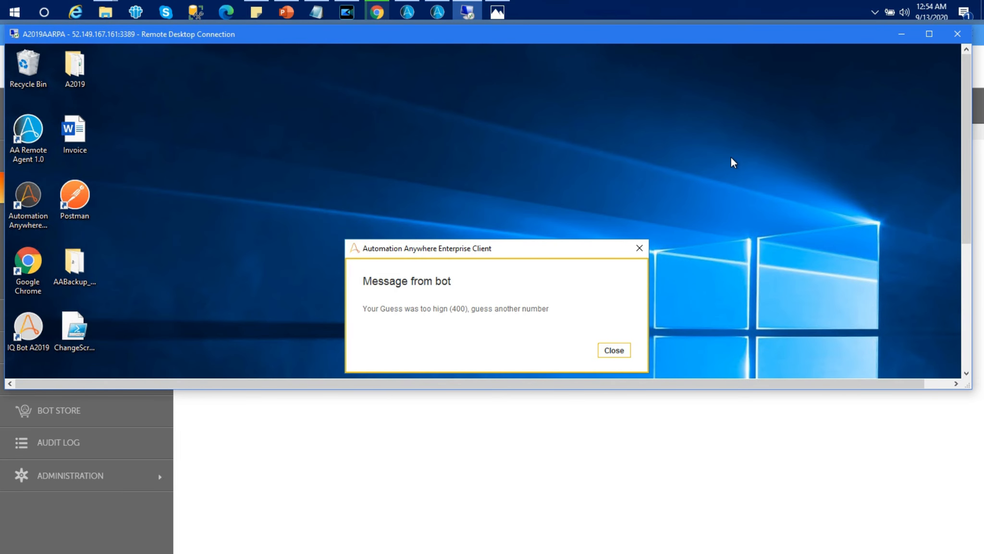
{"action": "left_click", "coordinate": [930, 33]}
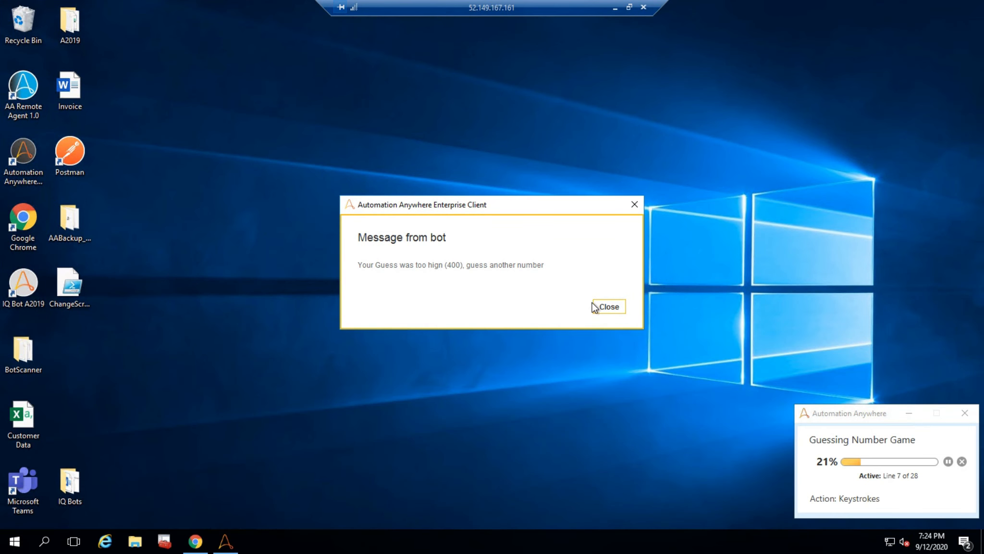
{"action": "left_click", "coordinate": [611, 307]}
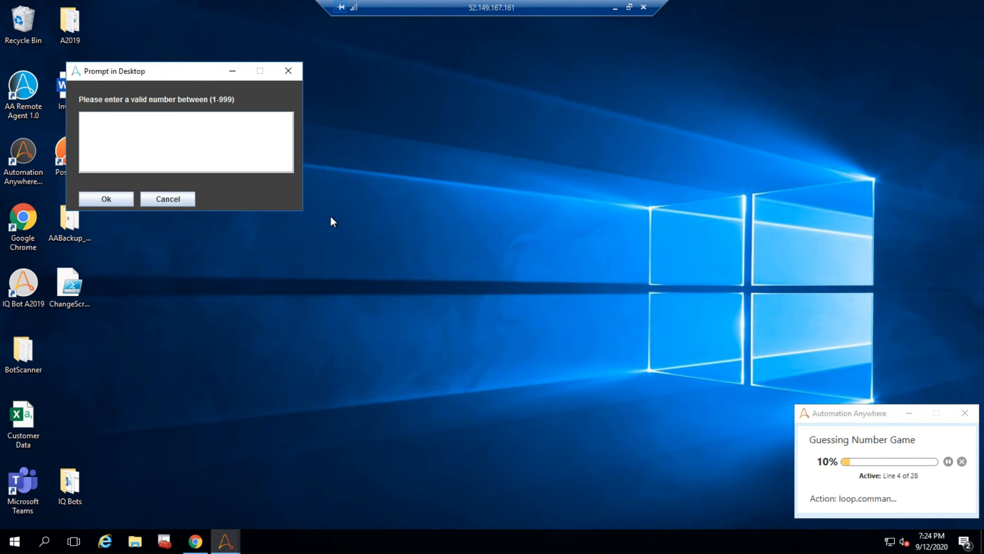
{"action": "type", "text": "300"}
{"action": "left_click", "coordinate": [113, 199]}
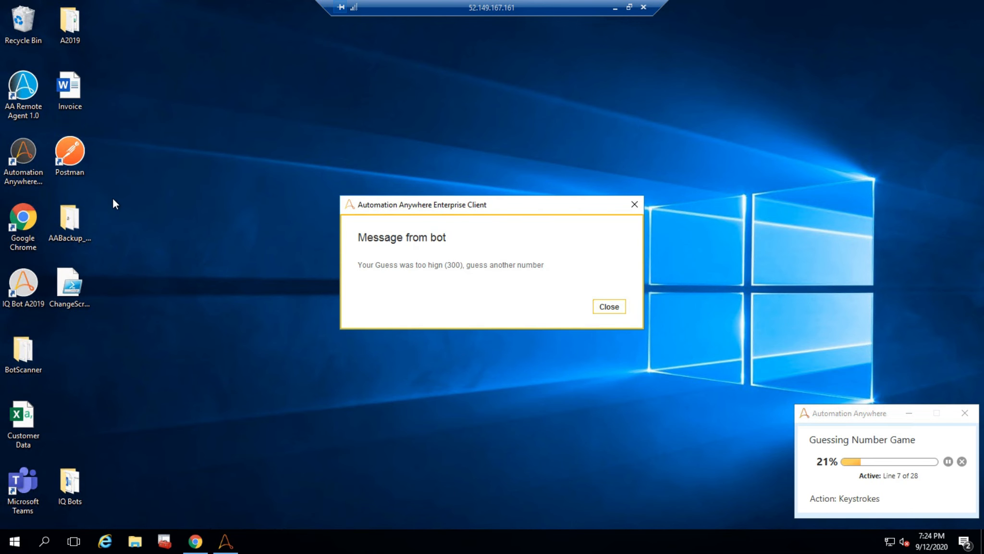
- Close the bot's message and enter guesses 200 and 100 in the number prompt
{"action": "left_click", "coordinate": [609, 307]}
{"action": "type", "text": "3"}
{"action": "key", "text": "BackSpace"}
{"action": "type", "text": "200"}
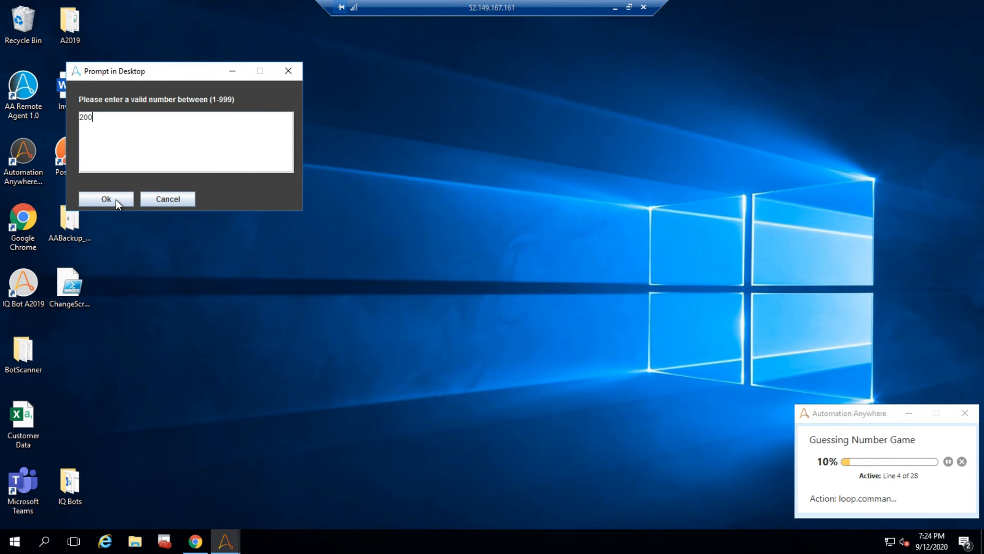
{"action": "left_click", "coordinate": [116, 199]}
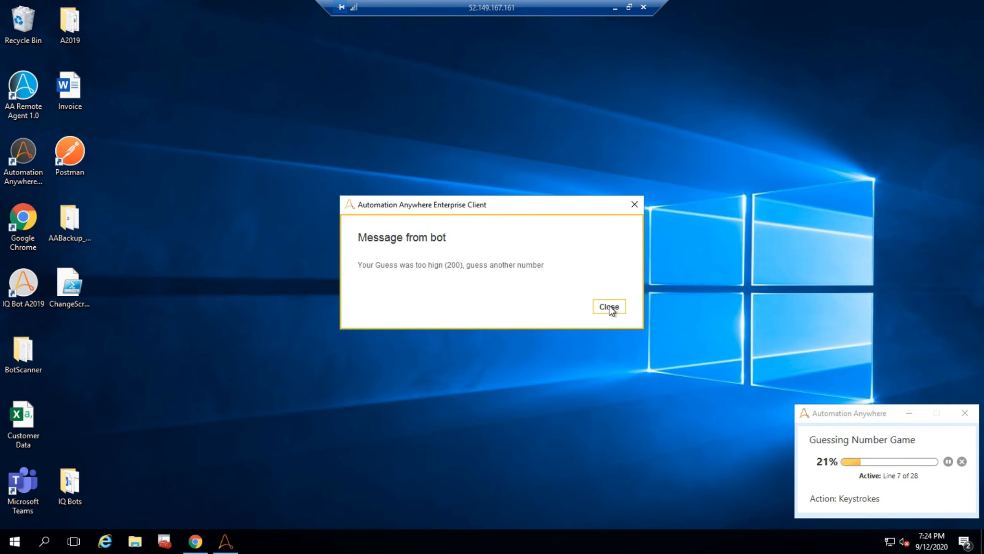
{"action": "left_click", "coordinate": [609, 307]}
{"action": "type", "text": "100"}
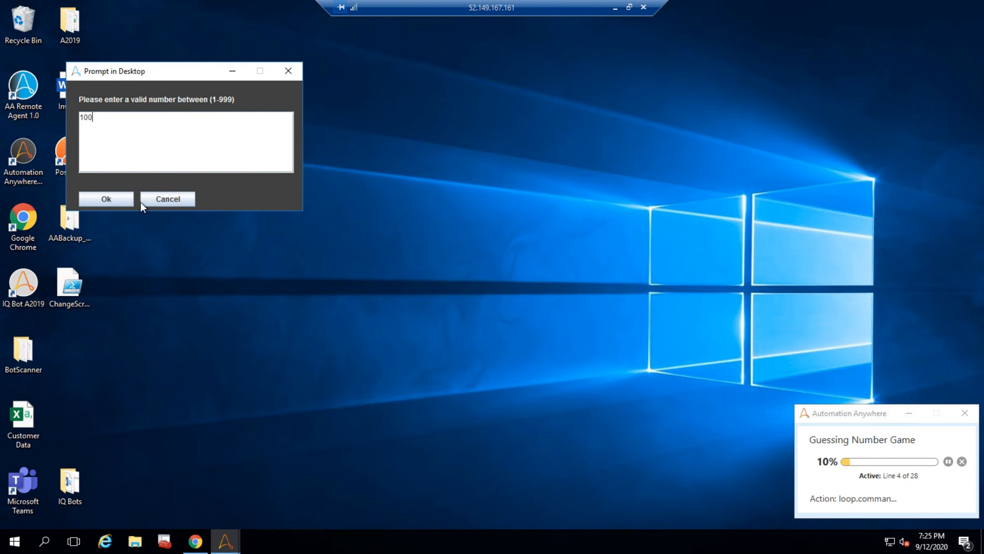
{"action": "left_click", "coordinate": [118, 199]}
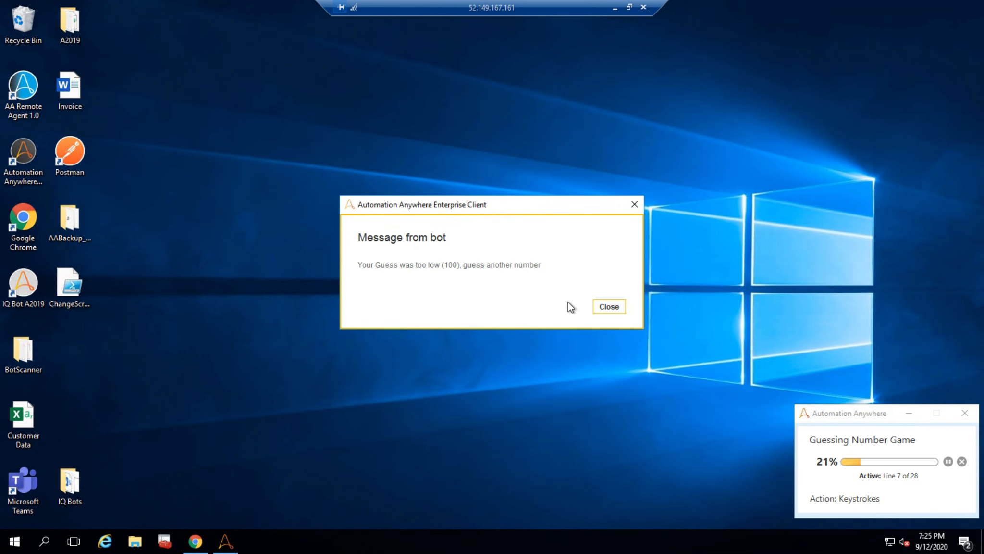
- Close the bot's message and enter guesses 150 and 125 in the number prompt
{"action": "left_click", "coordinate": [611, 306]}
{"action": "type", "text": "150"}
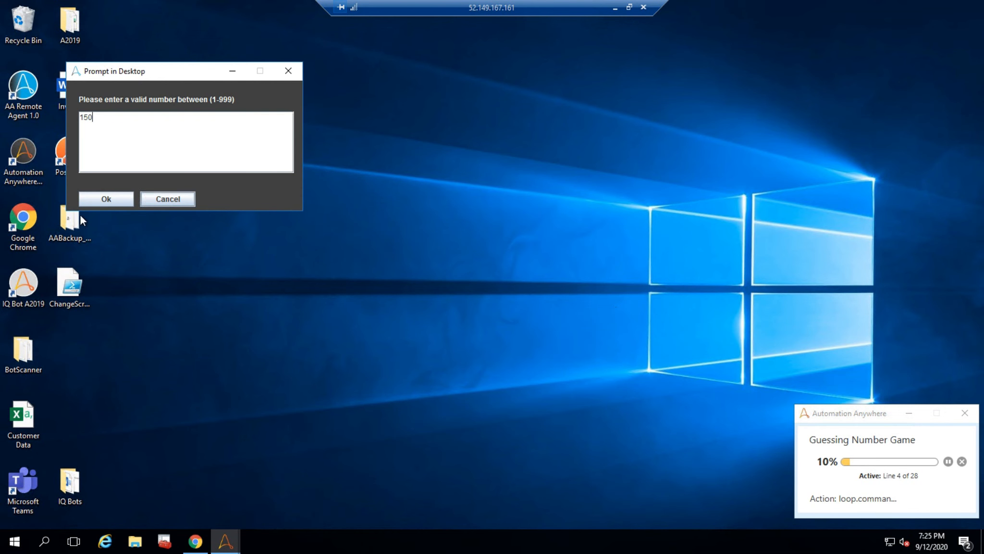
{"action": "left_click", "coordinate": [102, 203]}
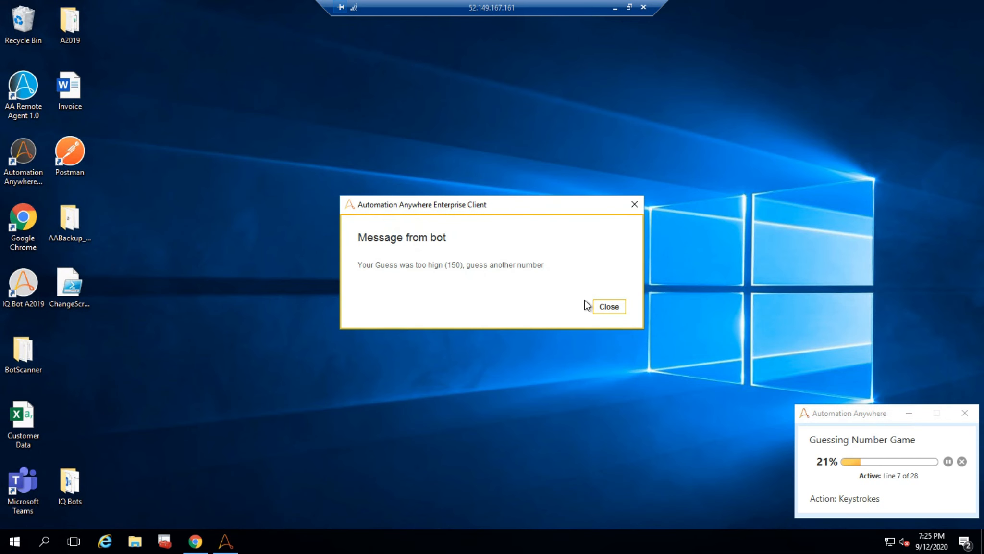
{"action": "left_click", "coordinate": [608, 307]}
{"action": "type", "text": "125"}
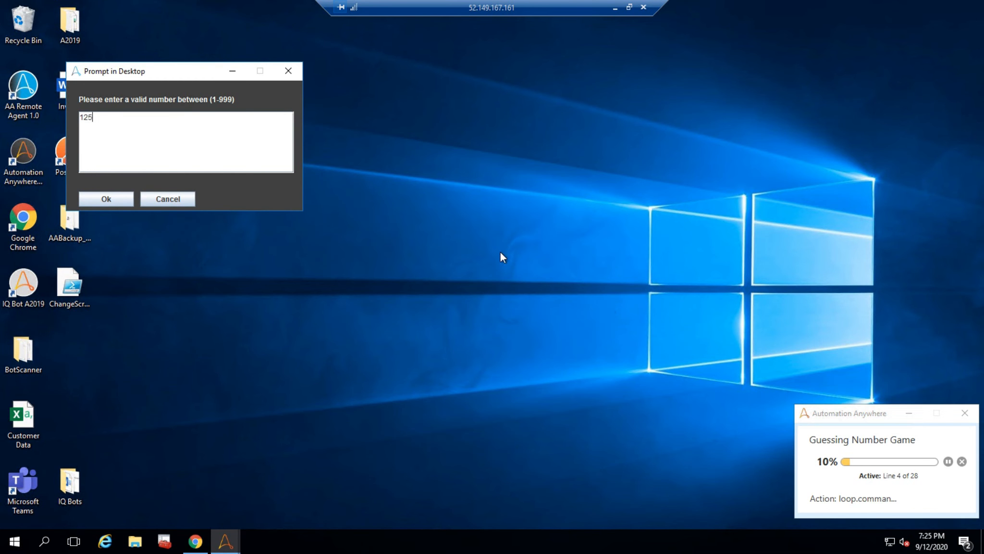
{"action": "left_click", "coordinate": [106, 198]}
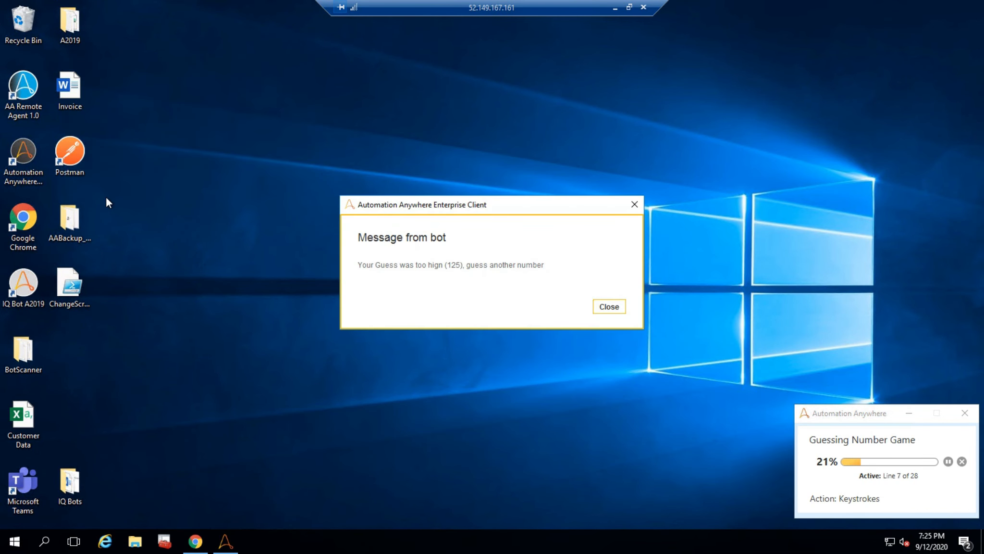
- Close the bot's message and enter guesses 115 and 110 in the number prompt
{"action": "left_click", "coordinate": [615, 310]}
{"action": "type", "text": "115"}
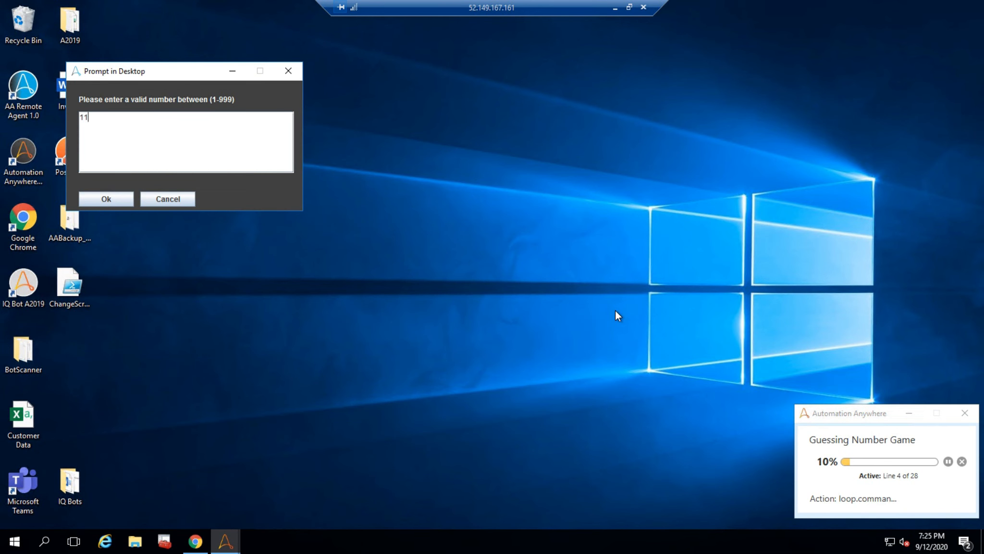
{"action": "left_click", "coordinate": [106, 197]}
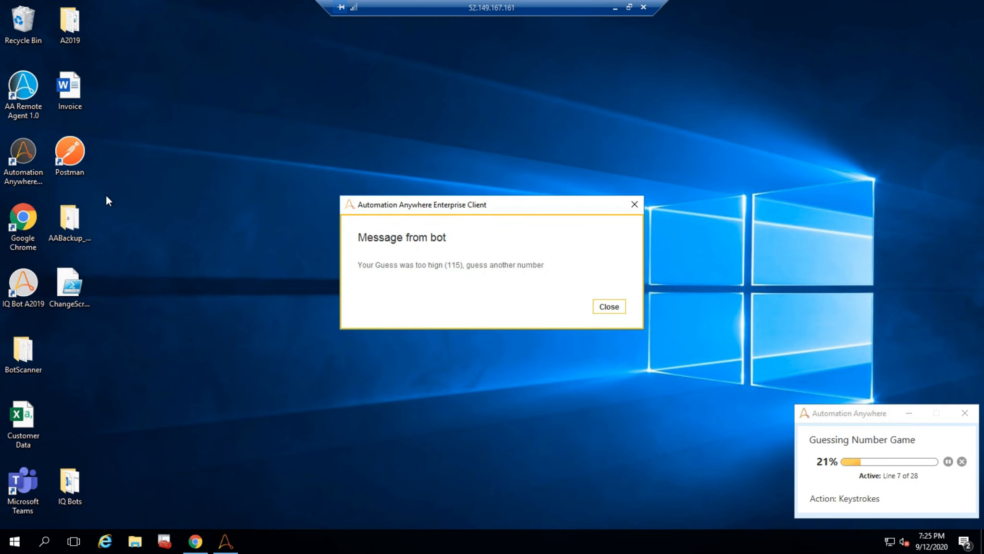
{"action": "left_click", "coordinate": [614, 309]}
{"action": "type", "text": "110"}
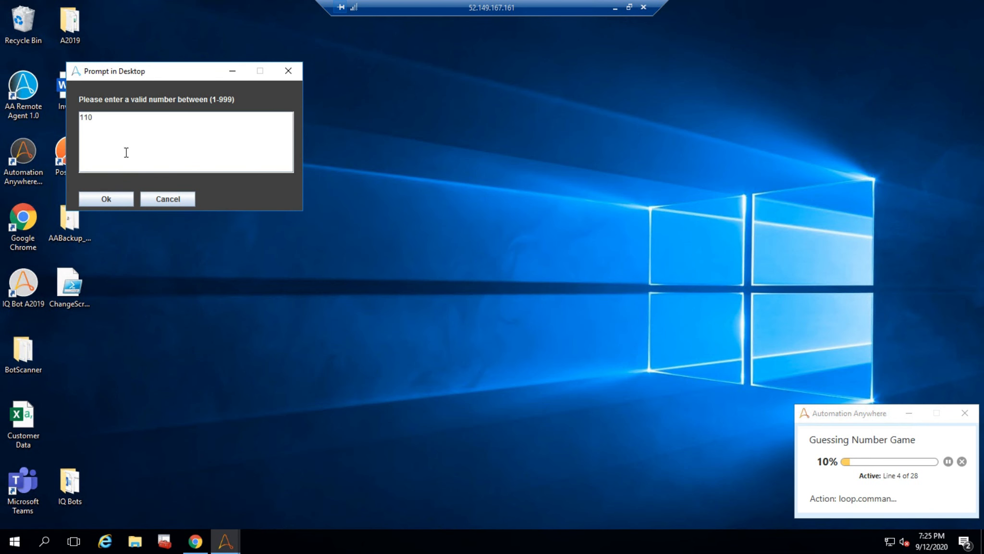
{"action": "left_click", "coordinate": [104, 199]}
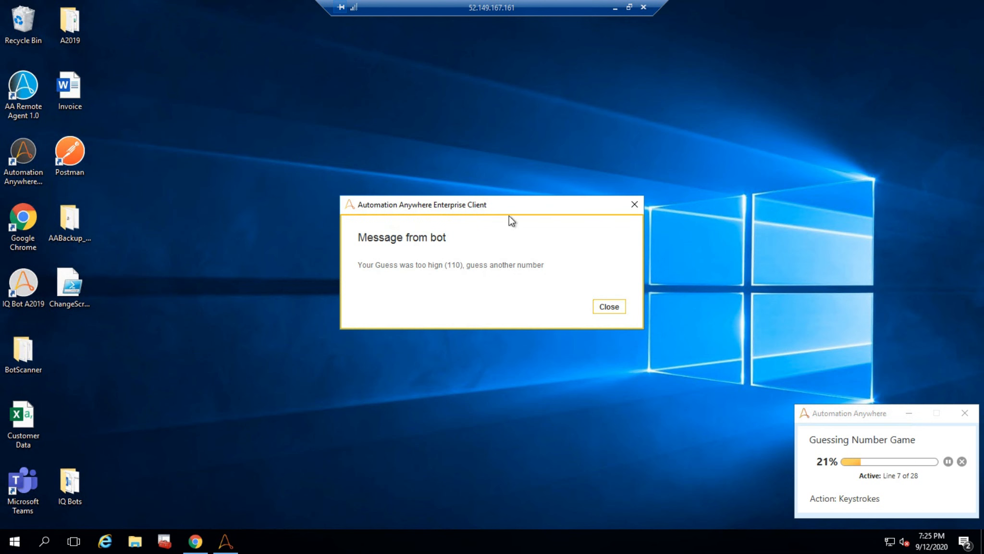
- Close the bot's message and enter guesses 105 and 107 in the number prompt
{"action": "left_click", "coordinate": [606, 304]}
{"action": "type", "text": "105"}
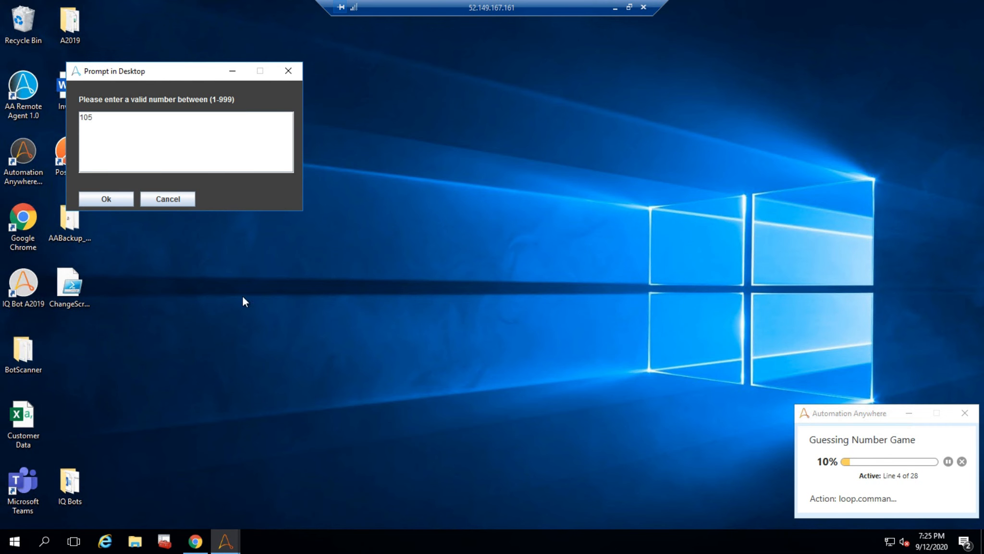
{"action": "left_click", "coordinate": [106, 199]}
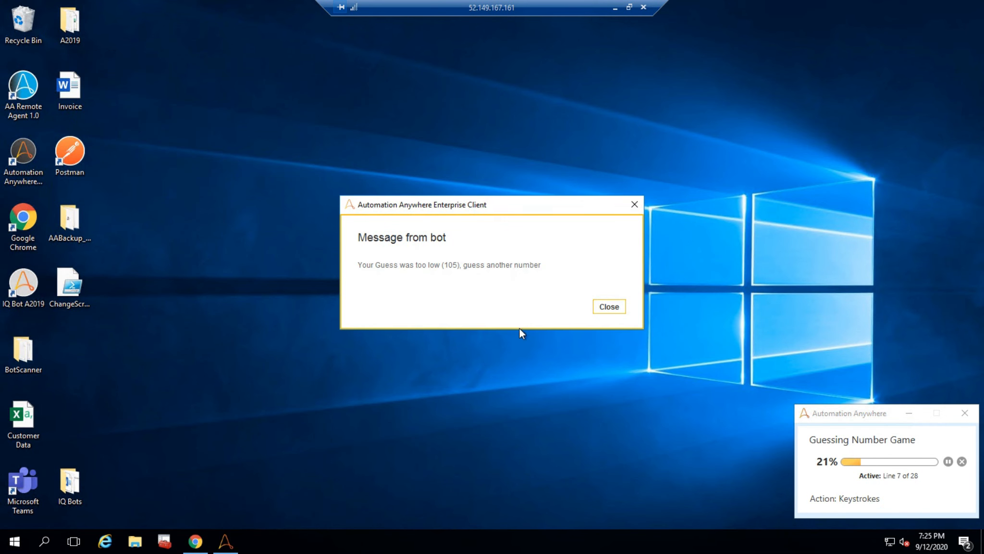
{"action": "left_click", "coordinate": [610, 307]}
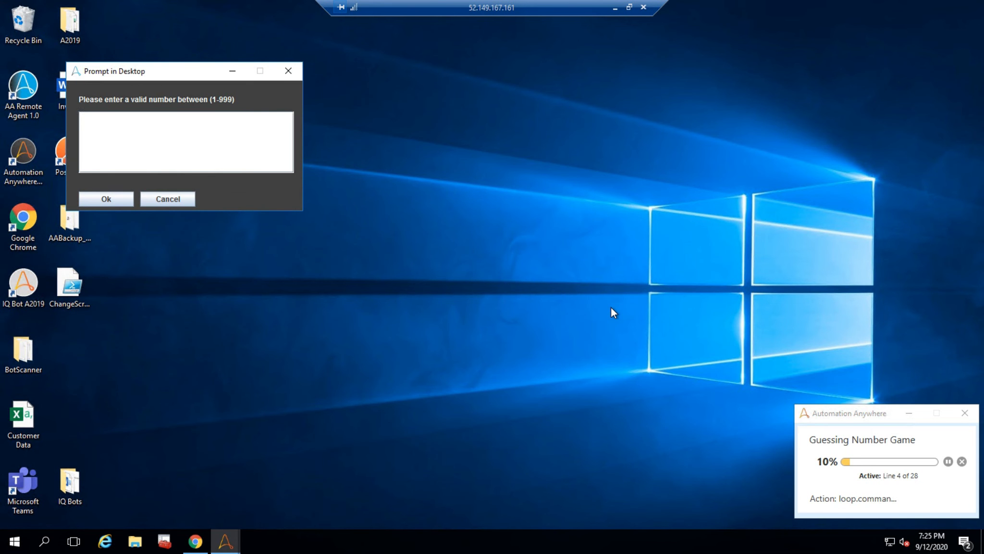
{"action": "type", "text": "107"}
{"action": "left_click", "coordinate": [119, 198]}
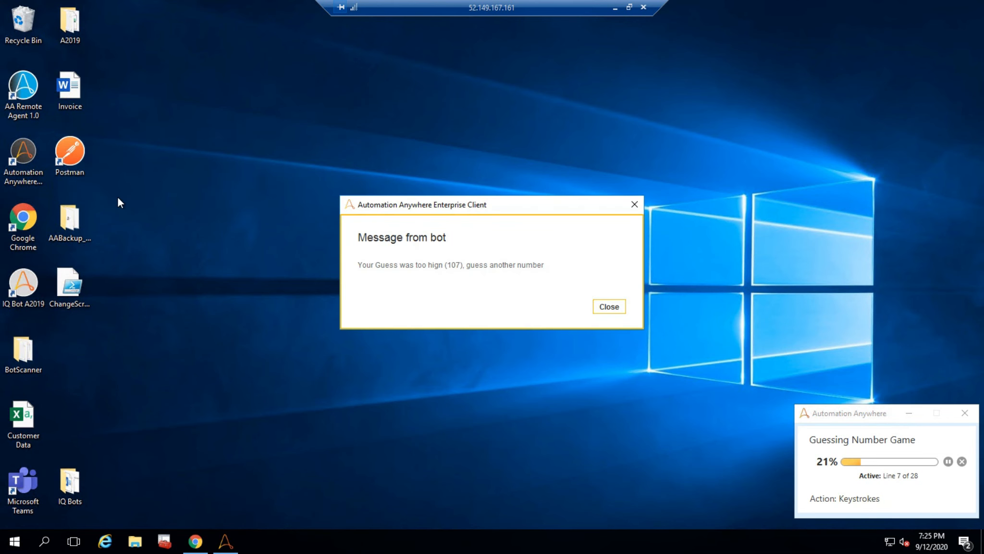
- Enter the guess 106, answer No to playing again, and close the bot's final message
{"action": "left_click", "coordinate": [607, 307]}
{"action": "type", "text": "1"}
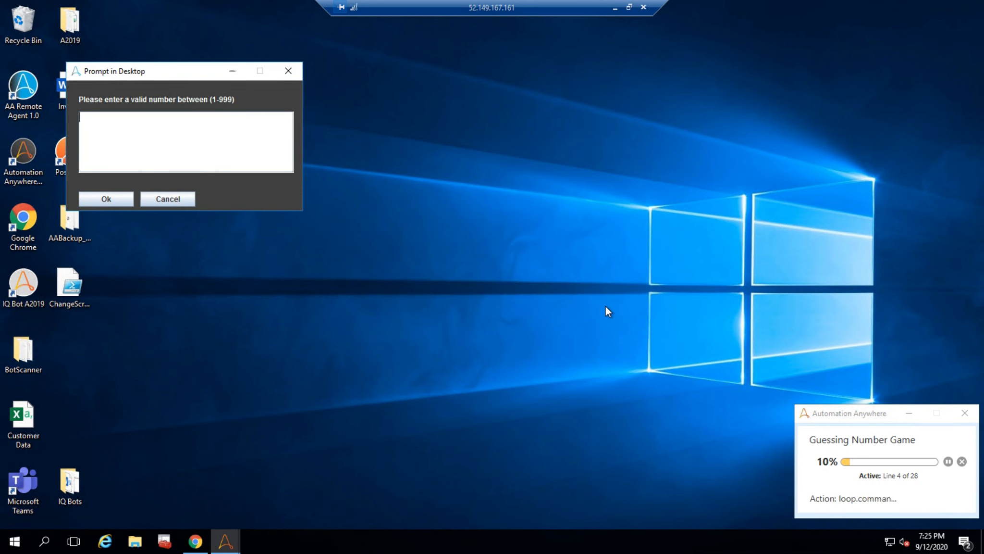
{"action": "type", "text": "06"}
{"action": "left_click", "coordinate": [124, 198]}
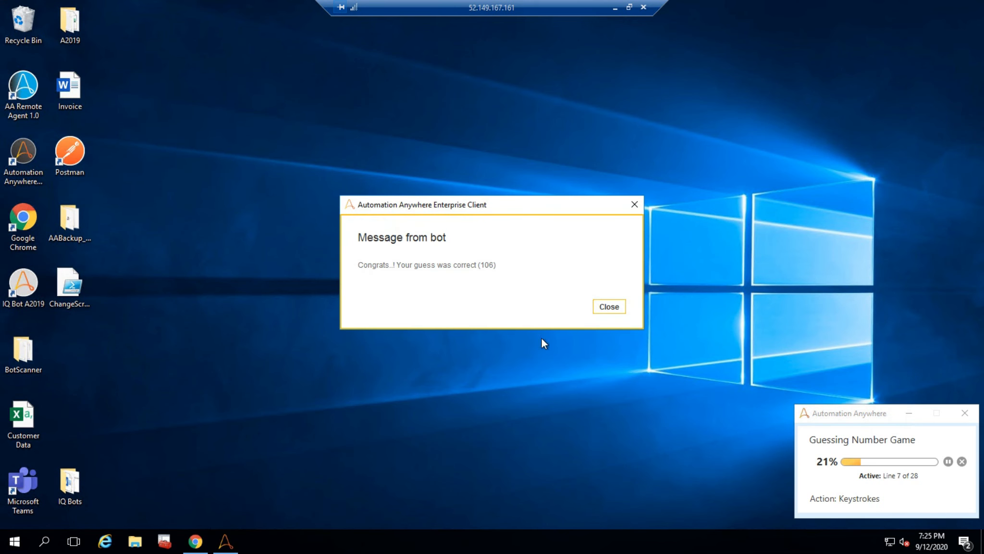
{"action": "left_click", "coordinate": [606, 306]}
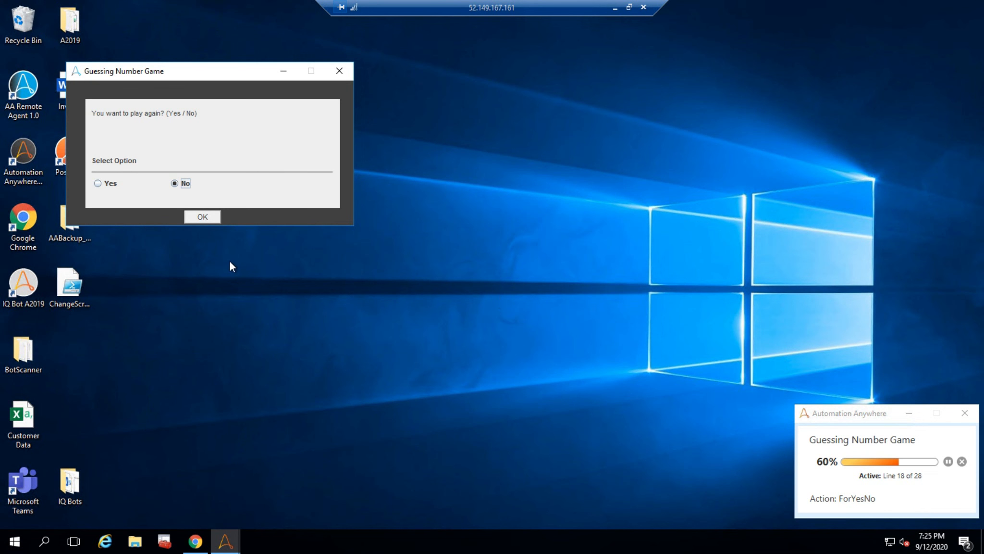
{"action": "left_click", "coordinate": [199, 217]}
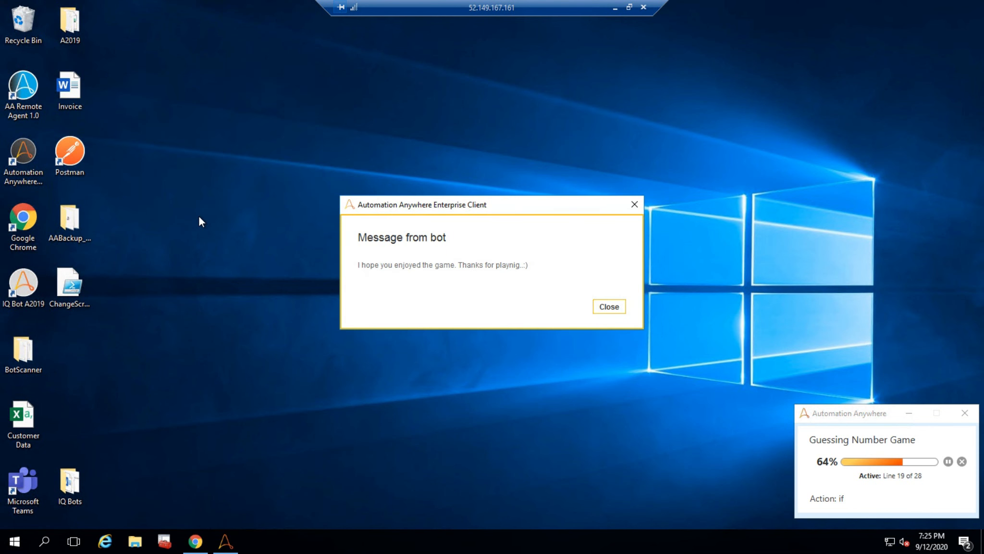
{"action": "left_click", "coordinate": [609, 307]}
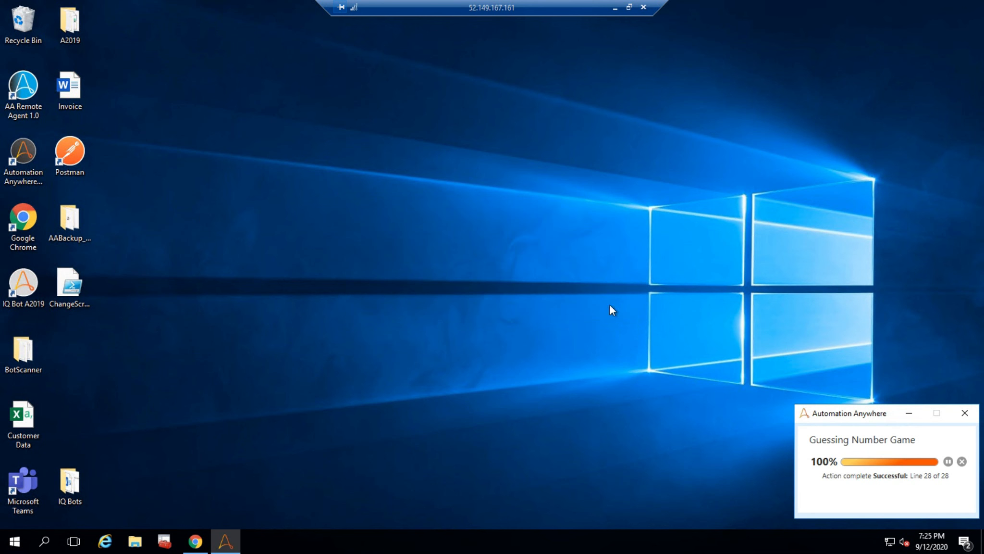
- Minimize the remote session, refresh the in-progress activity table, and open Historical activity to check the run
{"action": "left_click", "coordinate": [615, 8]}
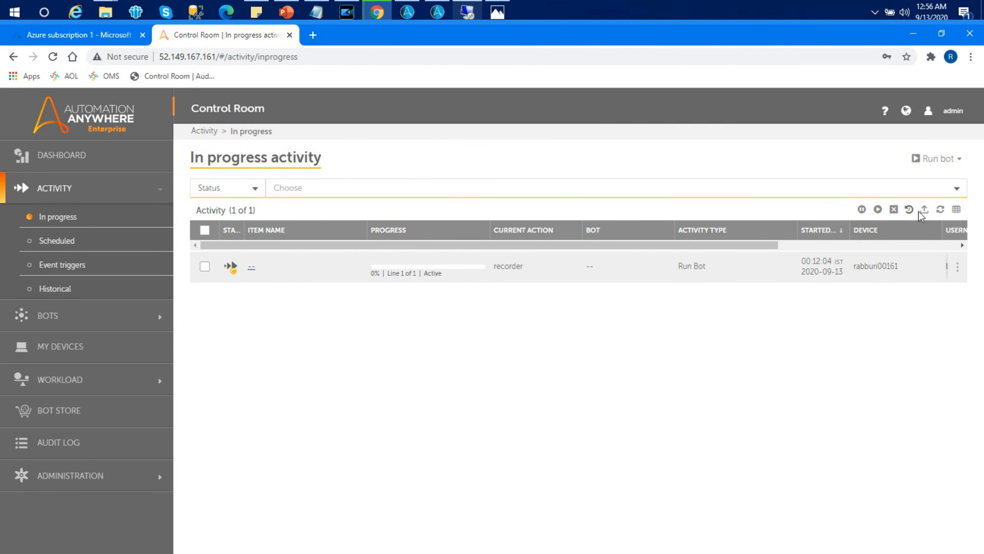
{"action": "left_click", "coordinate": [940, 209]}
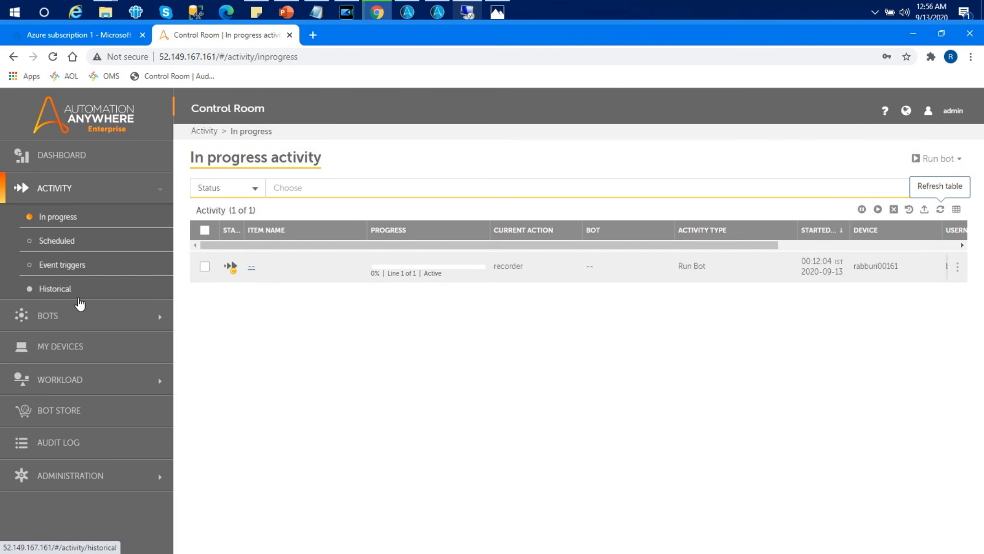
{"action": "left_click", "coordinate": [65, 289]}
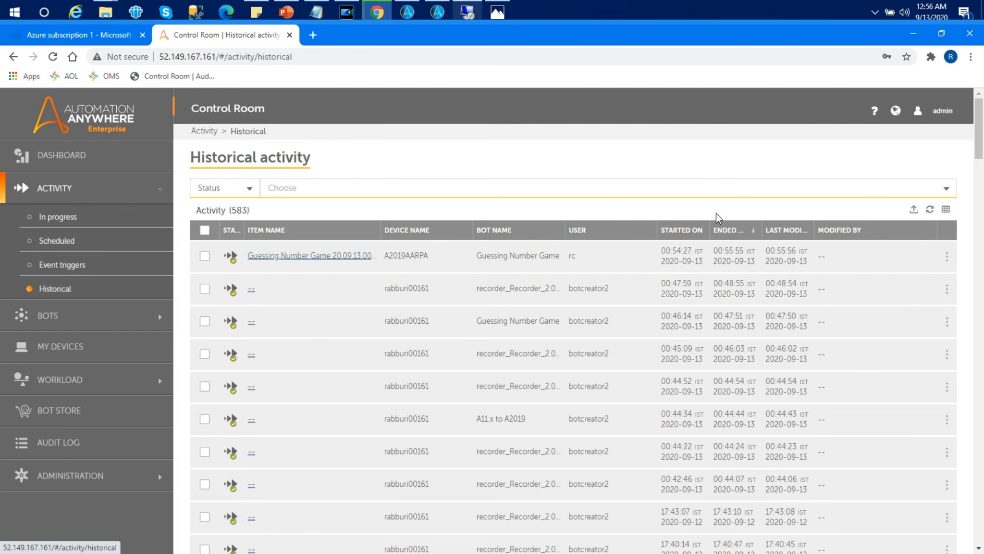
- Switch to Photos and open the Poster.png image
{"action": "mouse_move", "coordinate": [496, 12]}
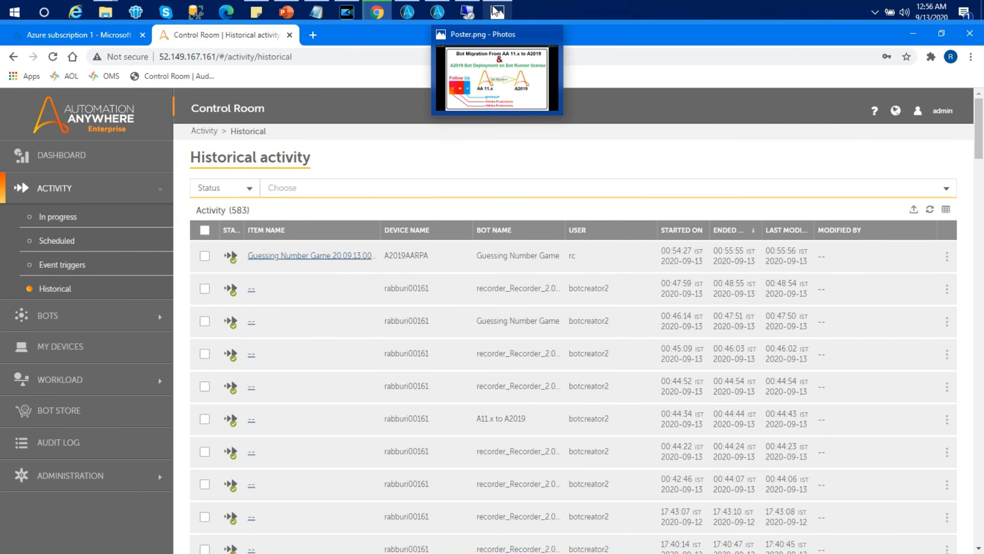
{"action": "left_click", "coordinate": [496, 68]}
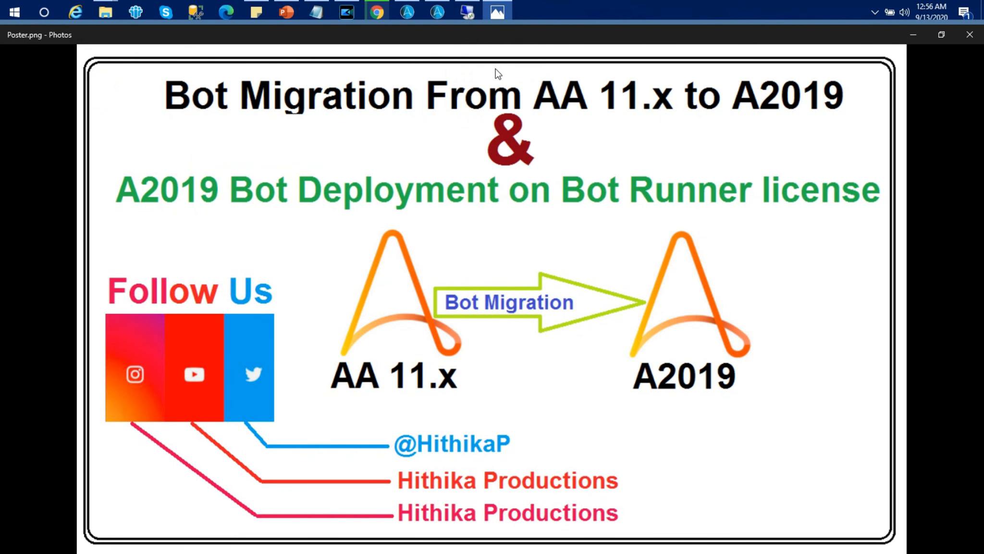